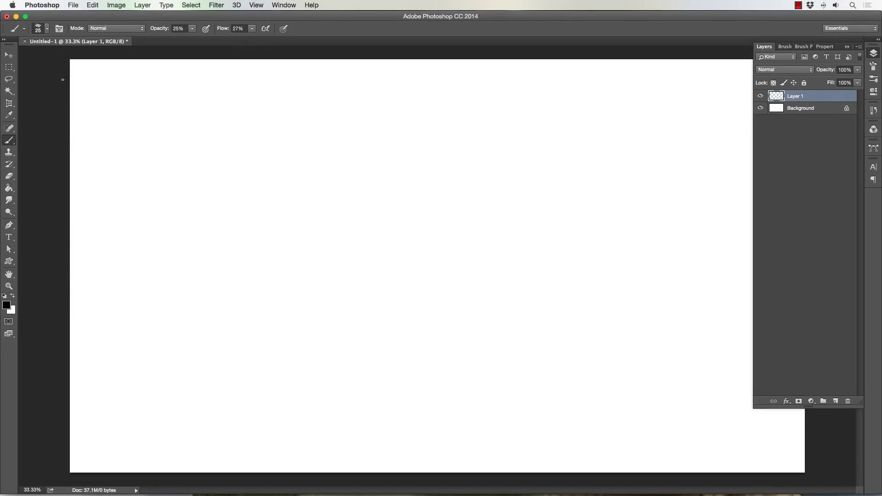
# Sketch the shield's peaked top edge and upper corners on Layer 1 with the Brush at 25% opacity and 27% flow.
pyautogui.click(9, 79)
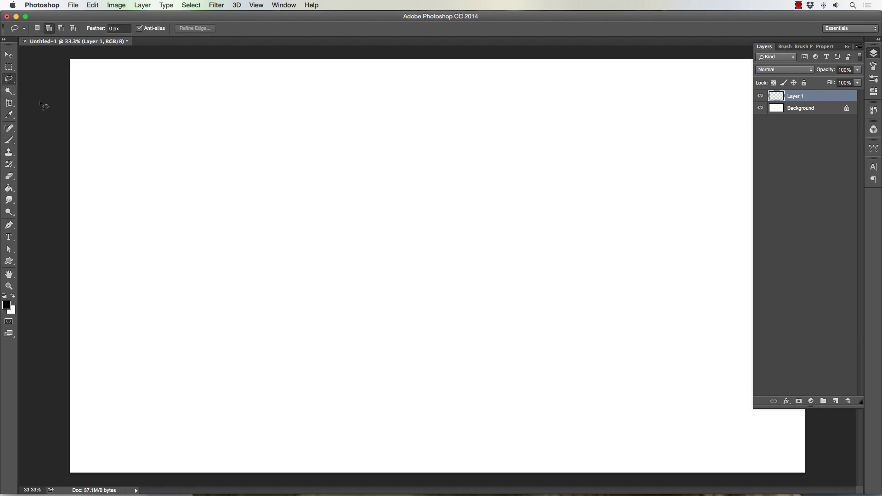
pyautogui.click(9, 140)
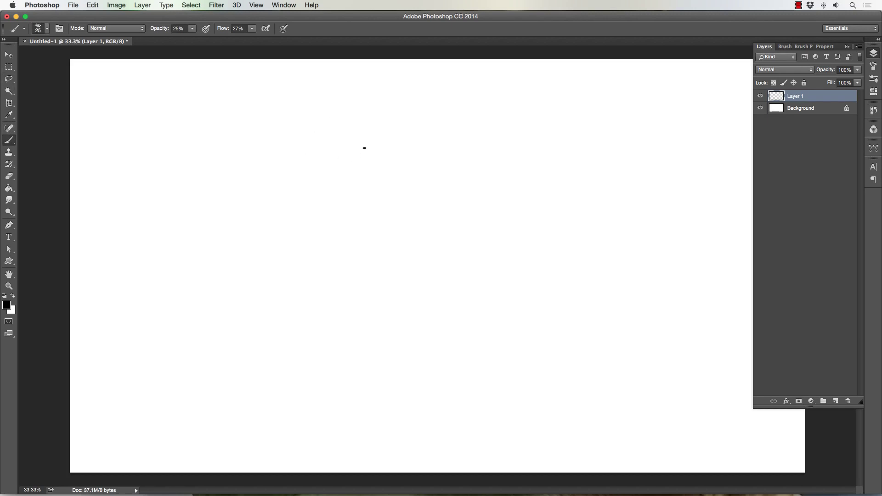
pyautogui.moveTo(377, 122)
pyautogui.mouseDown()
pyautogui.moveTo(371, 146)
pyautogui.moveTo(375, 132)
pyautogui.moveTo(324, 193)
pyautogui.moveTo(369, 148)
pyautogui.moveTo(338, 177)
pyautogui.moveTo(377, 125)
pyautogui.moveTo(445, 166)
pyautogui.moveTo(366, 149)
pyautogui.moveTo(333, 181)
pyautogui.moveTo(396, 137)
pyautogui.moveTo(443, 162)
pyautogui.mouseUp()
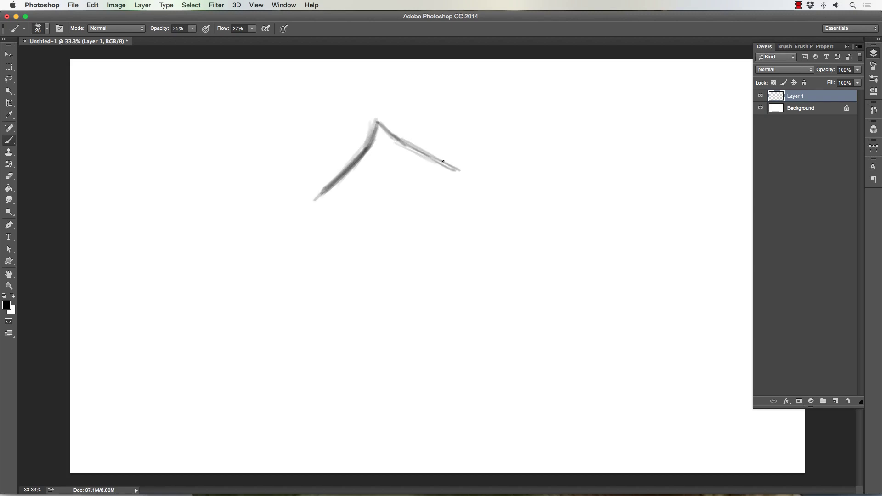
pyautogui.moveTo(348, 171); pyautogui.dragTo(314, 199)
pyautogui.moveTo(381, 128); pyautogui.dragTo(469, 176)
pyautogui.moveTo(395, 145); pyautogui.dragTo(473, 181)
pyautogui.moveTo(311, 192)
pyautogui.mouseDown()
pyautogui.moveTo(299, 191)
pyautogui.moveTo(306, 193)
pyautogui.mouseUp()
pyautogui.moveTo(463, 177)
pyautogui.mouseDown()
pyautogui.moveTo(471, 154)
pyautogui.moveTo(475, 186)
pyautogui.mouseUp()
# Sketch the shield's two long sides curving down to a sharp bottom point, reinforcing the lines with repeated strokes.
pyautogui.moveTo(312, 201)
pyautogui.mouseDown()
pyautogui.moveTo(294, 184)
pyautogui.moveTo(312, 301)
pyautogui.moveTo(354, 358)
pyautogui.moveTo(351, 345)
pyautogui.mouseUp()
pyautogui.moveTo(473, 157)
pyautogui.mouseDown()
pyautogui.moveTo(480, 245)
pyautogui.moveTo(438, 363)
pyautogui.mouseUp()
pyautogui.moveTo(480, 291); pyautogui.dragTo(431, 380)
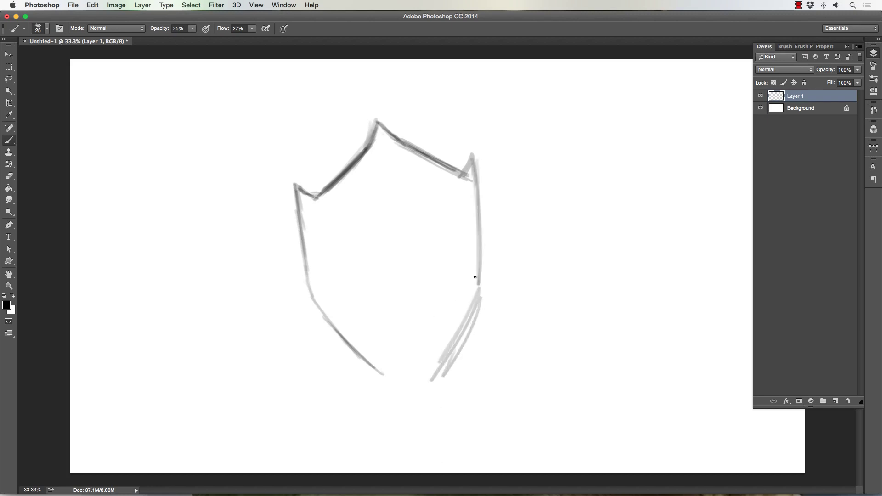
pyautogui.moveTo(473, 160)
pyautogui.mouseDown()
pyautogui.moveTo(480, 295)
pyautogui.moveTo(442, 376)
pyautogui.mouseUp()
pyautogui.moveTo(482, 301); pyautogui.dragTo(431, 384)
pyautogui.moveTo(306, 305); pyautogui.dragTo(380, 386)
pyautogui.moveTo(312, 306); pyautogui.dragTo(395, 383)
pyautogui.moveTo(317, 315)
pyautogui.mouseDown()
pyautogui.moveTo(388, 381)
pyautogui.moveTo(331, 339)
pyautogui.mouseUp()
pyautogui.moveTo(308, 285)
pyautogui.mouseDown()
pyautogui.moveTo(317, 320)
pyautogui.moveTo(410, 416)
pyautogui.mouseUp()
pyautogui.moveTo(445, 370)
pyautogui.mouseDown()
pyautogui.moveTo(418, 413)
pyautogui.moveTo(445, 367)
pyautogui.mouseUp()
pyautogui.moveTo(408, 410); pyautogui.dragTo(423, 417)
pyautogui.moveTo(389, 391); pyautogui.dragTo(418, 415)
pyautogui.moveTo(389, 385)
pyautogui.mouseDown()
pyautogui.moveTo(414, 412)
pyautogui.moveTo(438, 363)
pyautogui.mouseUp()
pyautogui.moveTo(443, 351); pyautogui.dragTo(423, 407)
pyautogui.moveTo(467, 334); pyautogui.dragTo(439, 386)
pyautogui.moveTo(484, 298)
pyautogui.mouseDown()
pyautogui.moveTo(418, 412)
pyautogui.moveTo(319, 325)
pyautogui.moveTo(297, 263)
pyautogui.moveTo(295, 178)
pyautogui.moveTo(309, 195)
pyautogui.moveTo(340, 179)
pyautogui.moveTo(375, 122)
pyautogui.moveTo(458, 178)
pyautogui.moveTo(472, 152)
pyautogui.moveTo(485, 295)
pyautogui.moveTo(469, 327)
pyautogui.mouseUp()
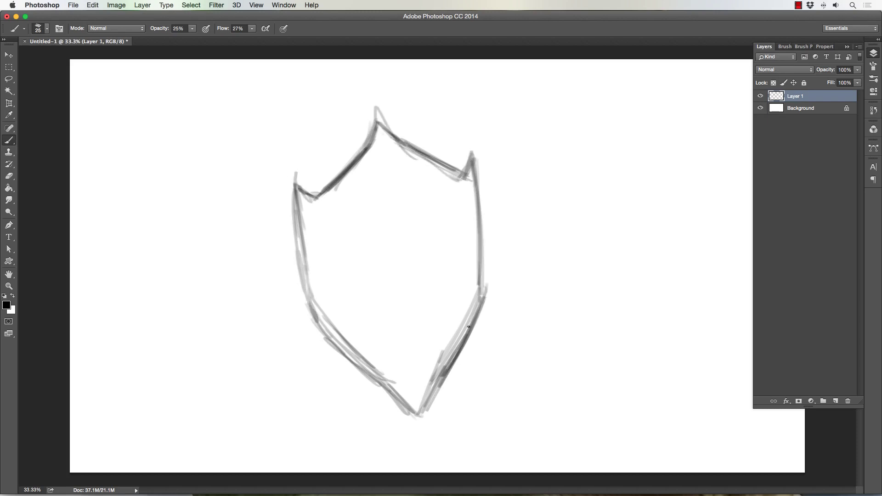
# Sketch a small outward spike on each side of the shield and a centre line from the peak to the bottom point.
pyautogui.moveTo(480, 241)
pyautogui.mouseDown()
pyautogui.moveTo(492, 225)
pyautogui.moveTo(481, 323)
pyautogui.mouseUp()
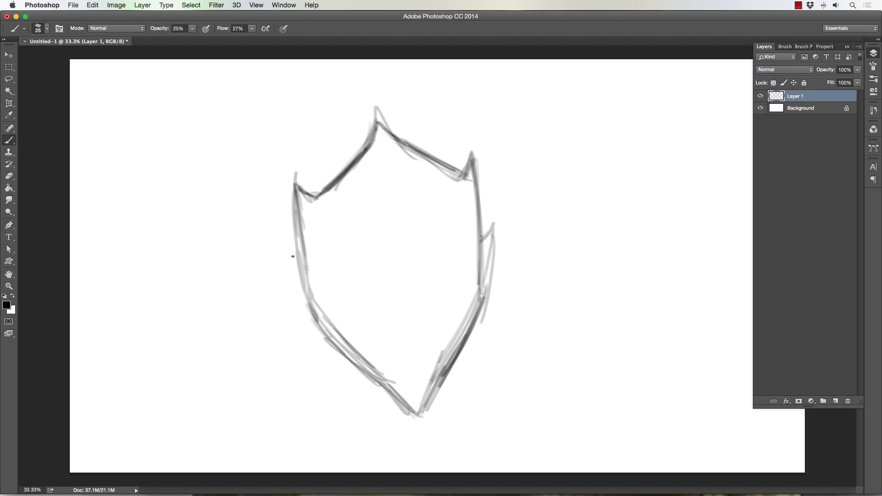
pyautogui.moveTo(306, 276)
pyautogui.mouseDown()
pyautogui.moveTo(282, 263)
pyautogui.moveTo(301, 308)
pyautogui.moveTo(340, 349)
pyautogui.moveTo(301, 250)
pyautogui.mouseUp()
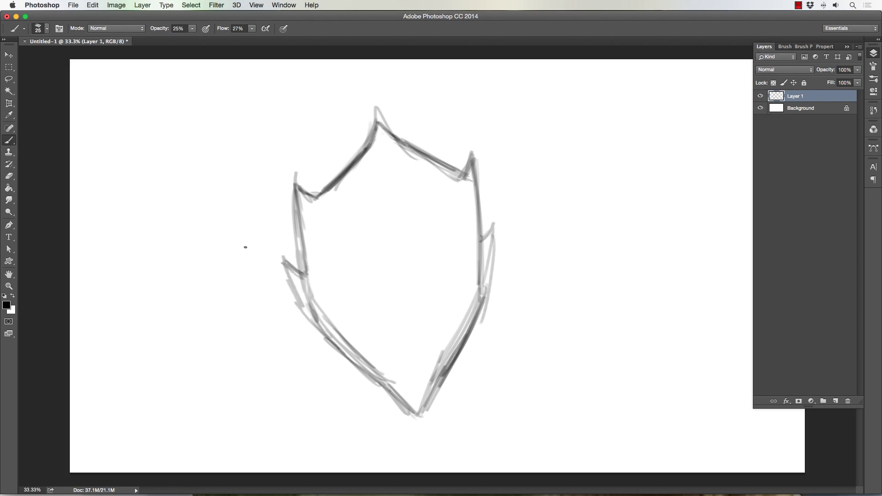
pyautogui.moveTo(377, 121)
pyautogui.mouseDown()
pyautogui.moveTo(399, 215)
pyautogui.moveTo(418, 411)
pyautogui.mouseUp()
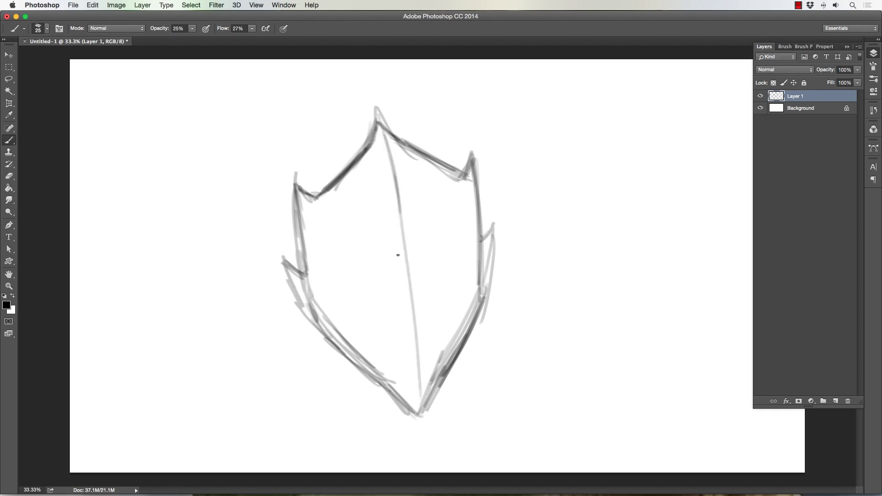
pyautogui.moveTo(398, 243)
pyautogui.mouseDown()
pyautogui.moveTo(419, 418)
pyautogui.moveTo(419, 411)
pyautogui.mouseUp()
pyautogui.moveTo(392, 163)
pyautogui.mouseDown()
pyautogui.moveTo(421, 404)
pyautogui.moveTo(386, 102)
pyautogui.mouseUp()
pyautogui.moveTo(392, 146); pyautogui.dragTo(377, 110)
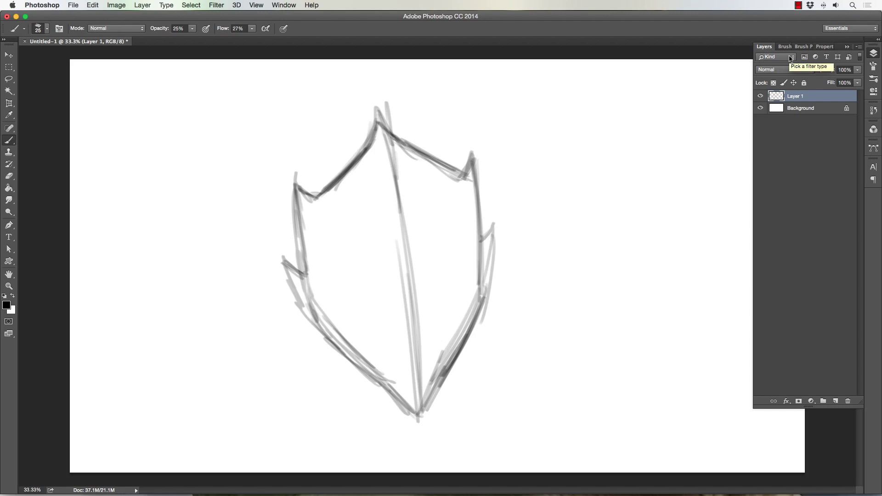
# Reduce the sketch layer's opacity to 37% and add a new empty layer above it.
pyautogui.click(857, 69)
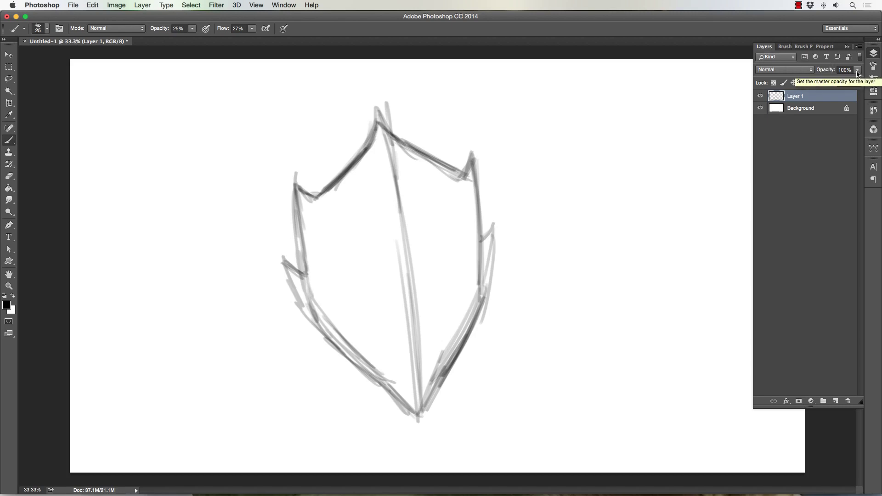
pyautogui.click(836, 80)
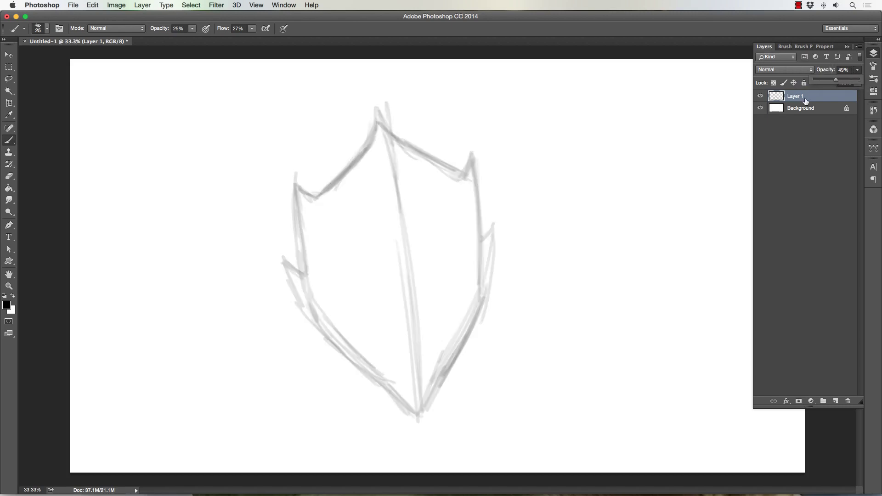
pyautogui.click(830, 79)
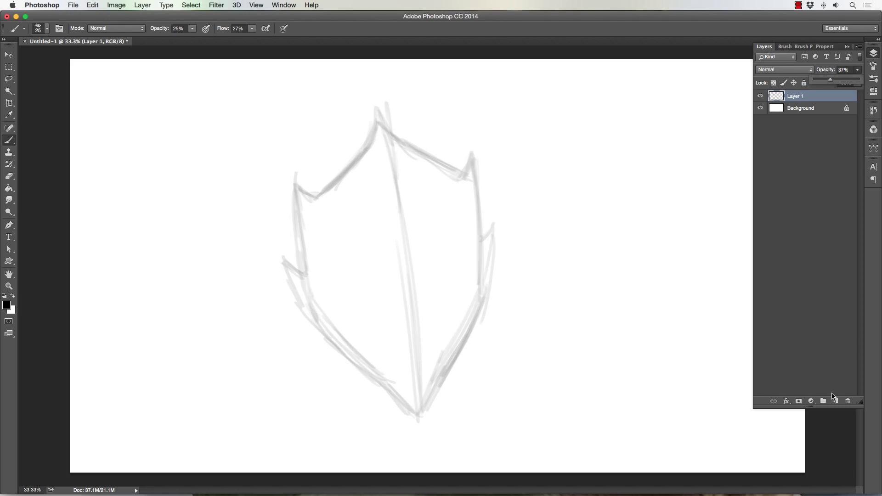
pyautogui.click(834, 400)
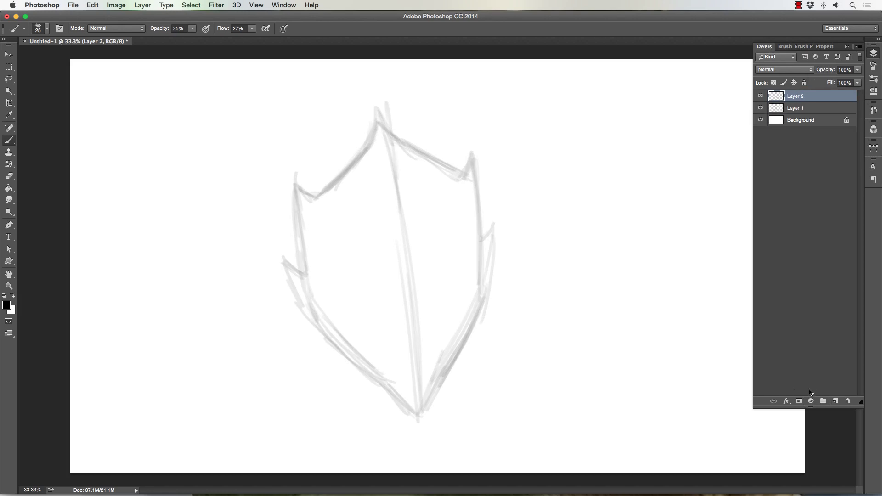
# Set the brush to 100% opacity and 100% flow with a medium grey foreground colour.
pyautogui.click(192, 28)
pyautogui.moveTo(194, 38); pyautogui.dragTo(301, 50)
pyautogui.click(252, 29)
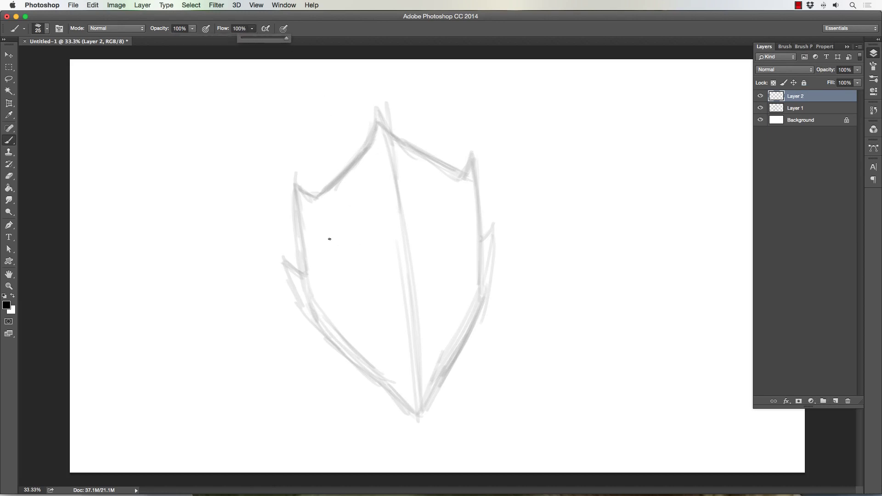
pyautogui.click(10, 143)
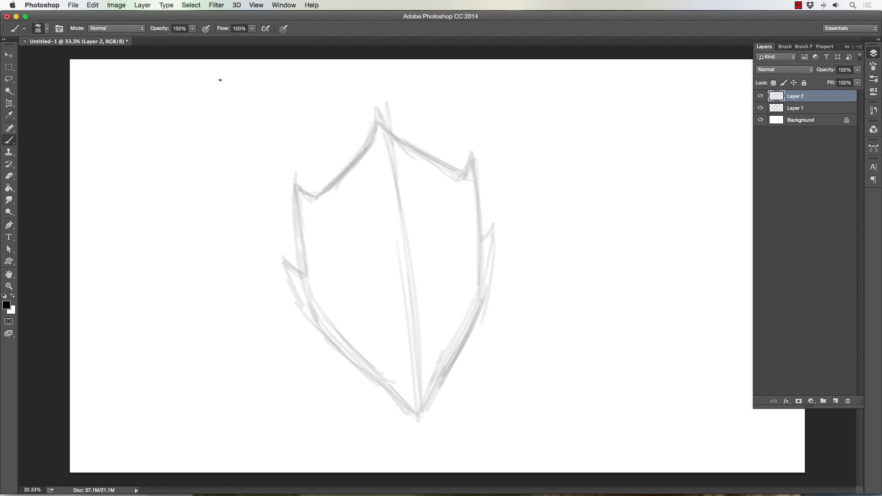
pyautogui.click(7, 305)
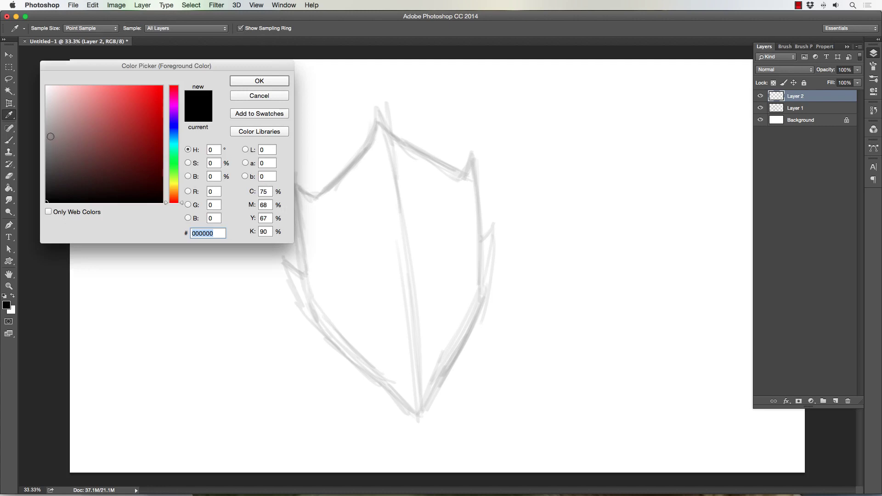
pyautogui.click(51, 136)
pyautogui.click(240, 83)
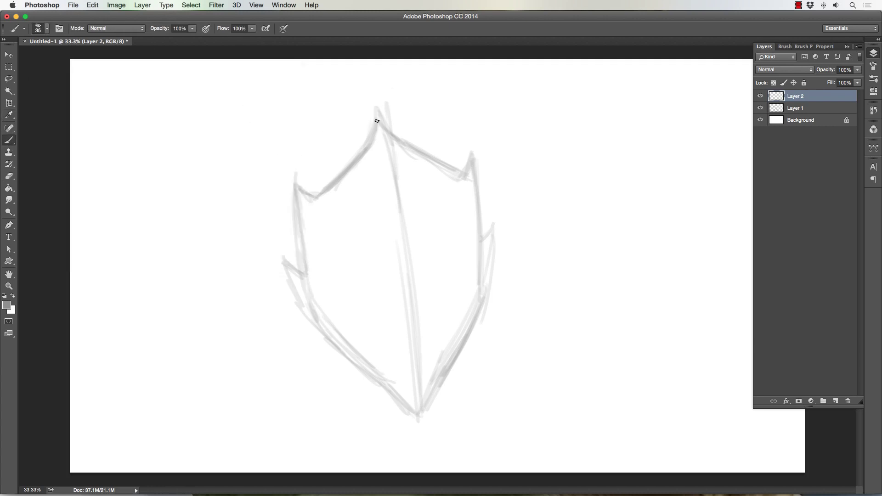
# Outline the outer edge of the shield's left half in grey on the new layer, from the peak past both spikes to the bottom point.
pyautogui.press(']')
pyautogui.moveTo(377, 111)
pyautogui.mouseDown()
pyautogui.moveTo(359, 165)
pyautogui.moveTo(377, 116)
pyautogui.moveTo(337, 183)
pyautogui.moveTo(373, 140)
pyautogui.moveTo(327, 192)
pyautogui.moveTo(354, 168)
pyautogui.moveTo(371, 134)
pyautogui.moveTo(321, 198)
pyautogui.moveTo(303, 190)
pyautogui.moveTo(321, 199)
pyautogui.moveTo(296, 174)
pyautogui.moveTo(299, 271)
pyautogui.mouseUp()
pyautogui.press('[')
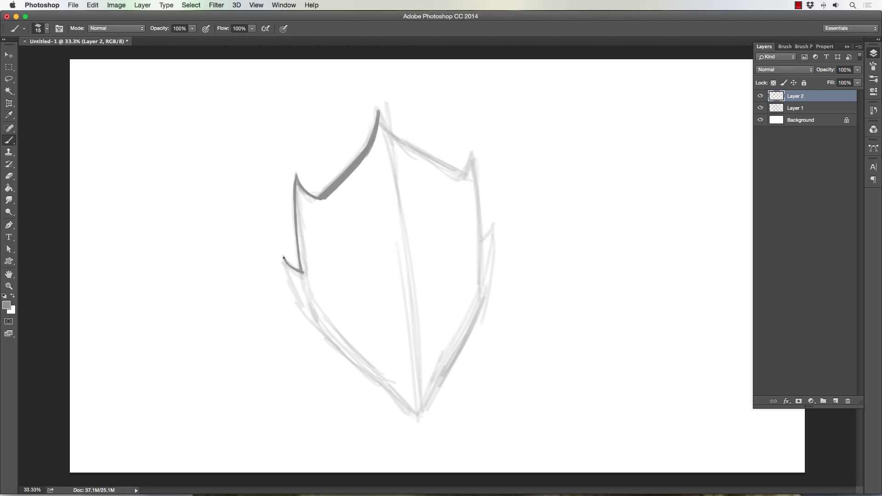
pyautogui.moveTo(283, 257)
pyautogui.mouseDown()
pyautogui.moveTo(330, 344)
pyautogui.moveTo(316, 329)
pyautogui.moveTo(379, 380)
pyautogui.mouseUp()
pyautogui.moveTo(341, 353)
pyautogui.mouseDown()
pyautogui.moveTo(419, 423)
pyautogui.moveTo(417, 403)
pyautogui.mouseUp()
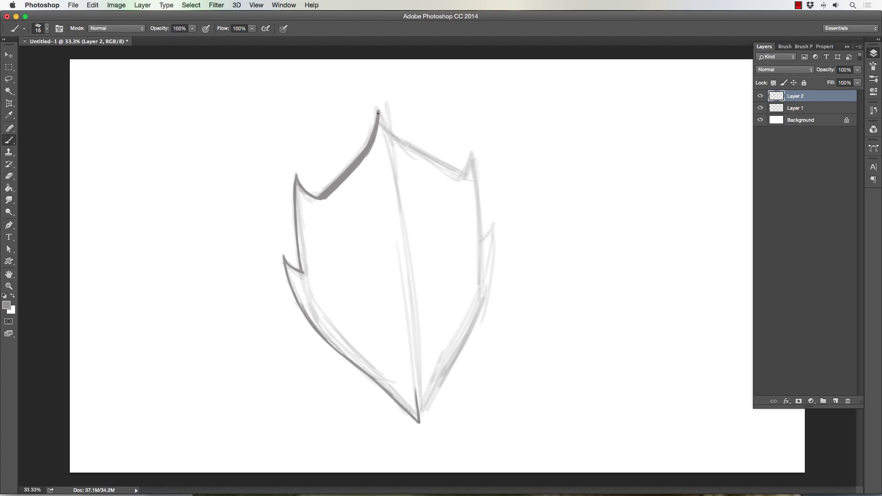
# Paint a grey centre line from the shield's peak to its bottom point to close the left half, thickening it with a size 25 brush.
pyautogui.moveTo(378, 112); pyautogui.dragTo(389, 190)
pyautogui.press(']')
pyautogui.press(']')
pyautogui.moveTo(382, 137); pyautogui.dragTo(394, 234)
pyautogui.moveTo(385, 169)
pyautogui.mouseDown()
pyautogui.moveTo(414, 384)
pyautogui.moveTo(407, 344)
pyautogui.mouseUp()
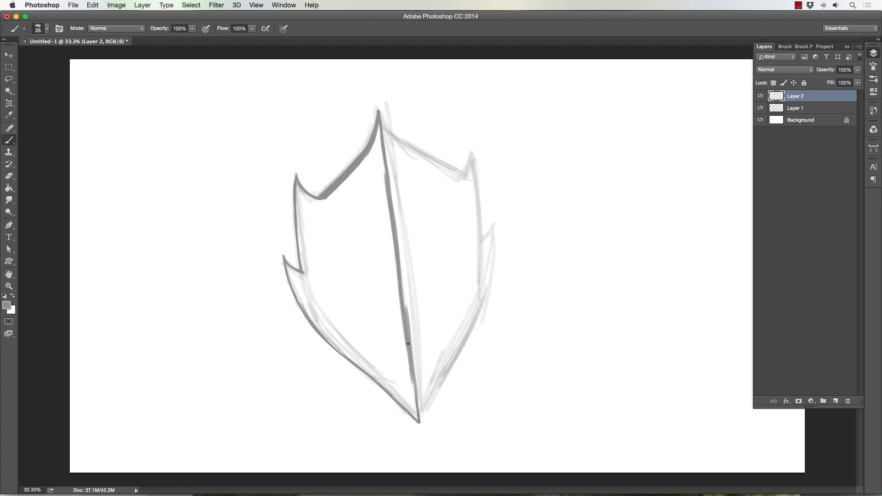
pyautogui.moveTo(415, 392); pyautogui.dragTo(416, 393)
# Fill the inner area of the shield's left half with solid grey, enlarging the brush up to size 70.
pyautogui.moveTo(380, 128)
pyautogui.mouseDown()
pyautogui.moveTo(379, 161)
pyautogui.moveTo(378, 126)
pyautogui.moveTo(385, 175)
pyautogui.moveTo(324, 208)
pyautogui.mouseUp()
pyautogui.press(']')
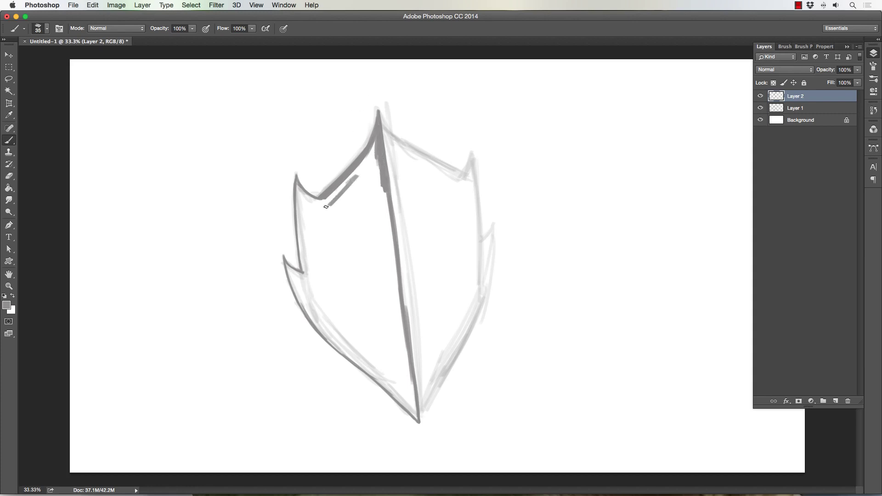
pyautogui.moveTo(363, 162)
pyautogui.mouseDown()
pyautogui.moveTo(321, 206)
pyautogui.moveTo(360, 193)
pyautogui.moveTo(369, 207)
pyautogui.mouseUp()
pyautogui.moveTo(380, 154)
pyautogui.mouseDown()
pyautogui.moveTo(372, 209)
pyautogui.moveTo(374, 192)
pyautogui.moveTo(383, 251)
pyautogui.mouseUp()
pyautogui.press(']')
pyautogui.moveTo(386, 193)
pyautogui.mouseDown()
pyautogui.moveTo(391, 252)
pyautogui.moveTo(373, 253)
pyautogui.moveTo(366, 183)
pyautogui.mouseUp()
pyautogui.moveTo(361, 245)
pyautogui.mouseDown()
pyautogui.moveTo(357, 193)
pyautogui.moveTo(327, 221)
pyautogui.mouseUp()
pyautogui.press(']')
pyautogui.moveTo(349, 190)
pyautogui.mouseDown()
pyautogui.moveTo(312, 225)
pyautogui.moveTo(319, 258)
pyautogui.moveTo(331, 257)
pyautogui.moveTo(362, 208)
pyautogui.mouseUp()
pyautogui.press(']')
pyautogui.press(']')
pyautogui.moveTo(356, 290); pyautogui.dragTo(371, 238)
pyautogui.moveTo(373, 312)
pyautogui.mouseDown()
pyautogui.moveTo(374, 234)
pyautogui.moveTo(386, 236)
pyautogui.moveTo(404, 365)
pyautogui.moveTo(374, 318)
pyautogui.moveTo(352, 321)
pyautogui.moveTo(339, 281)
pyautogui.moveTo(367, 311)
pyautogui.mouseUp()
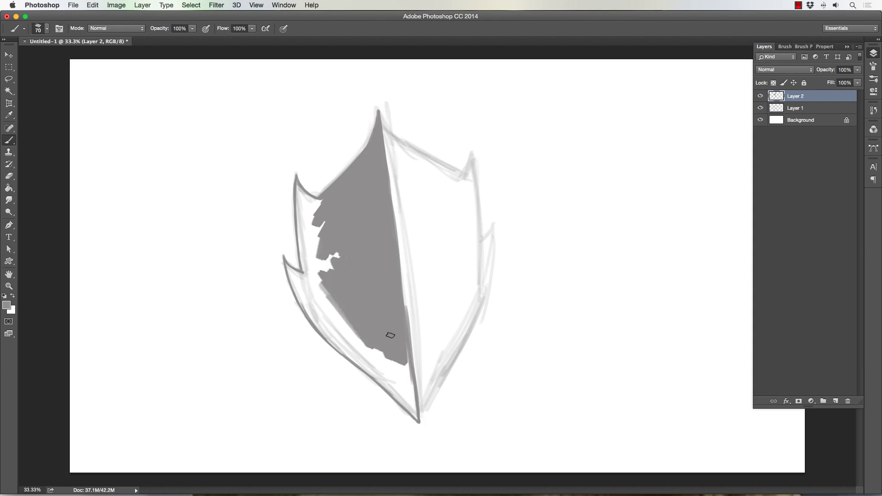
# Fill the remaining gaps along the left half's outer edge, spikes and lower tip with grey, using smaller brush sizes.
pyautogui.press('[')
pyautogui.press('[')
pyautogui.moveTo(306, 212); pyautogui.dragTo(309, 251)
pyautogui.press('[')
pyautogui.press('[')
pyautogui.press('[')
pyautogui.moveTo(299, 190)
pyautogui.mouseDown()
pyautogui.moveTo(300, 201)
pyautogui.moveTo(299, 192)
pyautogui.moveTo(321, 203)
pyautogui.moveTo(301, 204)
pyautogui.moveTo(298, 214)
pyautogui.moveTo(299, 206)
pyautogui.moveTo(307, 279)
pyautogui.moveTo(318, 222)
pyautogui.moveTo(339, 269)
pyautogui.mouseUp()
pyautogui.press(']')
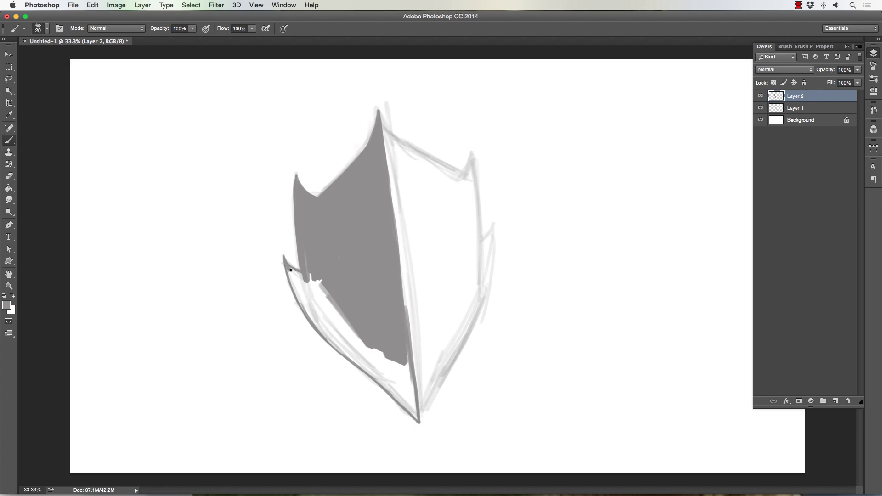
pyautogui.press(']')
pyautogui.moveTo(290, 273)
pyautogui.mouseDown()
pyautogui.moveTo(301, 299)
pyautogui.moveTo(298, 282)
pyautogui.moveTo(306, 290)
pyautogui.moveTo(309, 283)
pyautogui.moveTo(322, 306)
pyautogui.moveTo(300, 293)
pyautogui.moveTo(306, 316)
pyautogui.moveTo(336, 324)
pyautogui.moveTo(323, 285)
pyautogui.moveTo(374, 361)
pyautogui.moveTo(320, 329)
pyautogui.moveTo(381, 380)
pyautogui.moveTo(384, 363)
pyautogui.moveTo(401, 387)
pyautogui.moveTo(402, 370)
pyautogui.moveTo(408, 385)
pyautogui.moveTo(403, 350)
pyautogui.moveTo(404, 370)
pyautogui.moveTo(384, 383)
pyautogui.moveTo(411, 406)
pyautogui.moveTo(413, 397)
pyautogui.moveTo(392, 393)
pyautogui.mouseUp()
pyautogui.press(']')
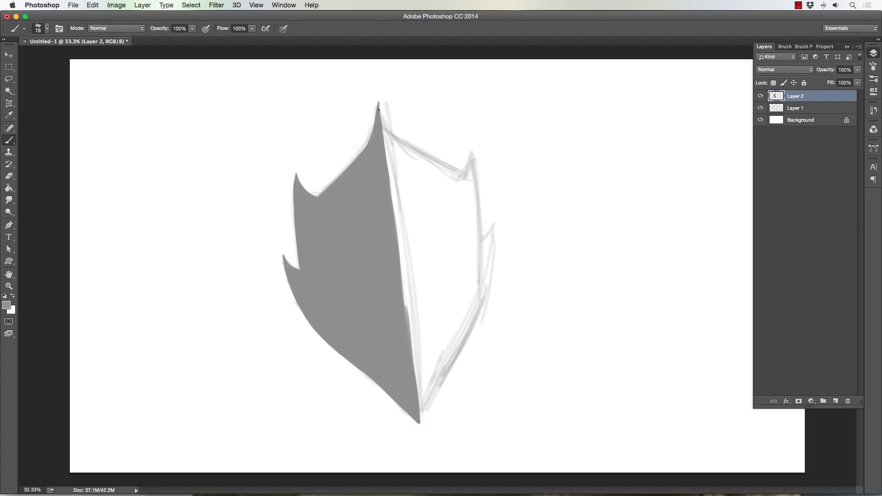
# Extend the grey shape's top peak into a sharp tip and smooth its edge along the centre line.
pyautogui.press('[')
pyautogui.moveTo(377, 102); pyautogui.dragTo(377, 95)
pyautogui.press(']')
pyautogui.moveTo(398, 271)
pyautogui.mouseDown()
pyautogui.moveTo(394, 263)
pyautogui.moveTo(407, 327)
pyautogui.mouseUp()
# Trim the upper left spike and the top peak to crisp curves by deleting lasso selections along their edges.
pyautogui.click(9, 286)
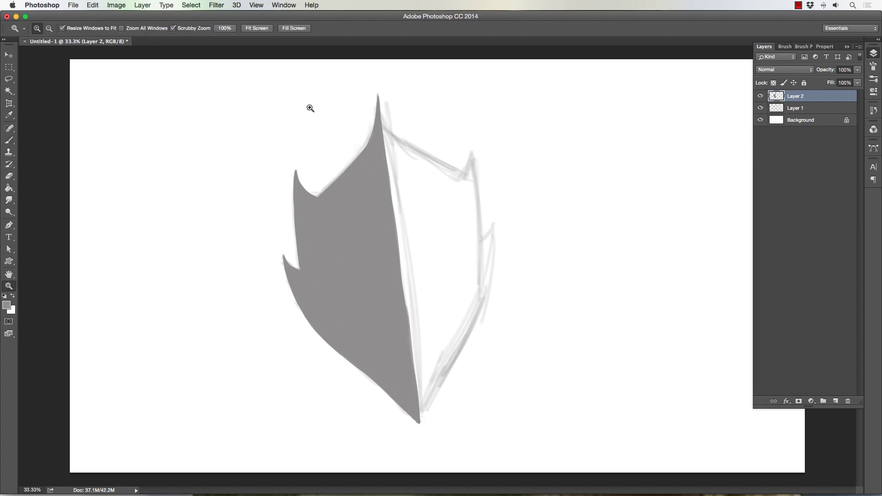
pyautogui.moveTo(310, 108); pyautogui.dragTo(335, 132)
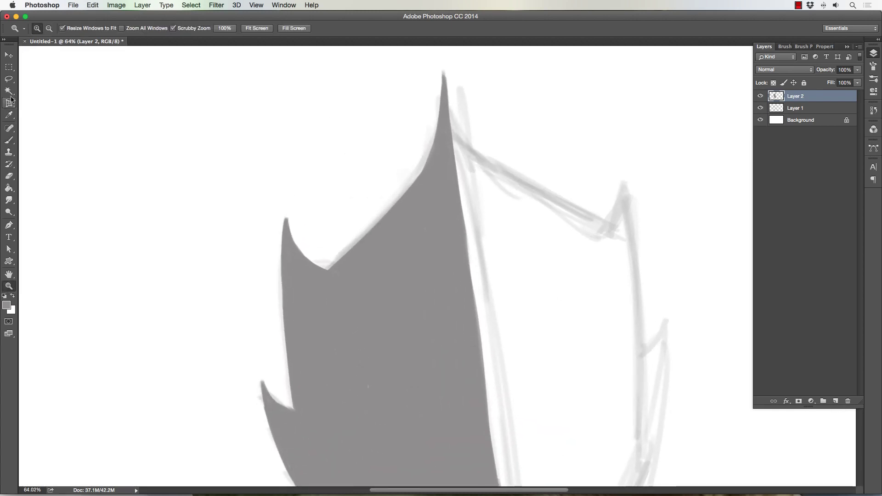
pyautogui.click(9, 79)
pyautogui.moveTo(284, 214)
pyautogui.mouseDown()
pyautogui.moveTo(315, 264)
pyautogui.moveTo(310, 192)
pyautogui.moveTo(296, 184)
pyautogui.mouseUp()
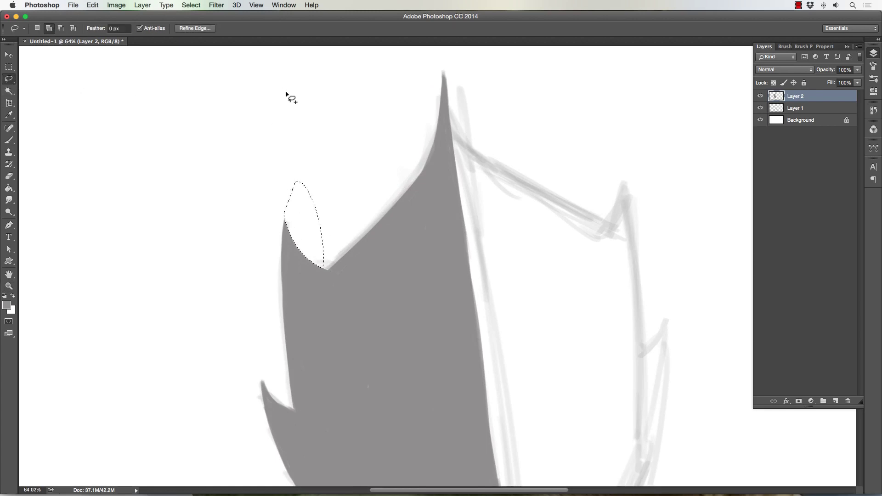
pyautogui.moveTo(443, 65)
pyautogui.mouseDown()
pyautogui.moveTo(440, 112)
pyautogui.moveTo(408, 133)
pyautogui.moveTo(443, 65)
pyautogui.mouseUp()
pyautogui.moveTo(438, 123)
pyautogui.mouseDown()
pyautogui.moveTo(421, 178)
pyautogui.moveTo(399, 136)
pyautogui.mouseUp()
pyautogui.press('super+d')
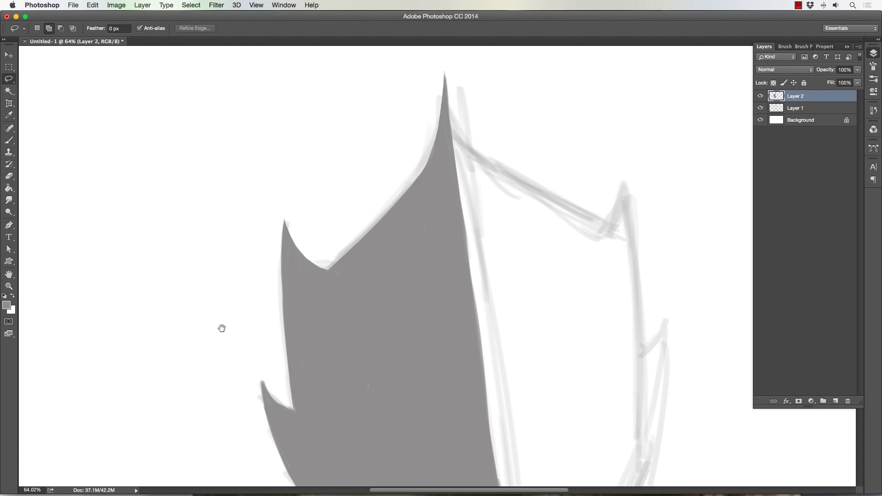
# Trim the inner curve of the lower left spike with a lasso selection and deselect.
pyautogui.moveTo(222, 328); pyautogui.dragTo(210, 205)
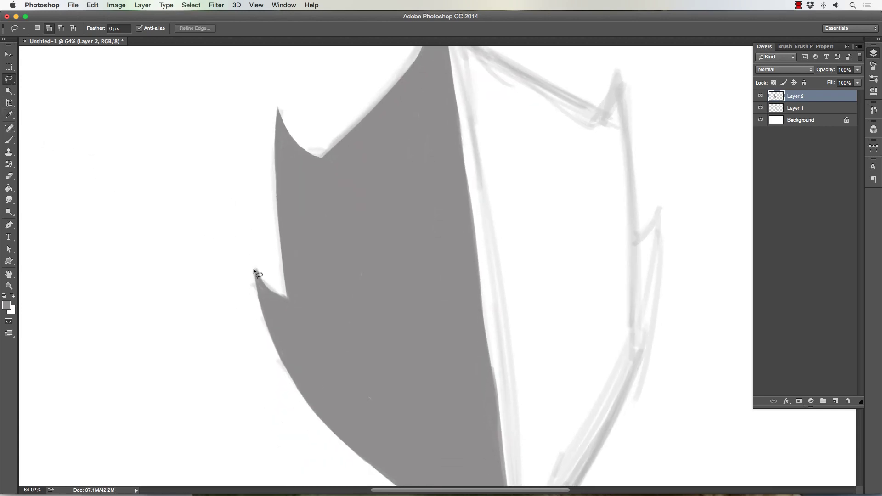
pyautogui.moveTo(253, 265)
pyautogui.mouseDown()
pyautogui.moveTo(287, 300)
pyautogui.moveTo(262, 254)
pyautogui.mouseUp()
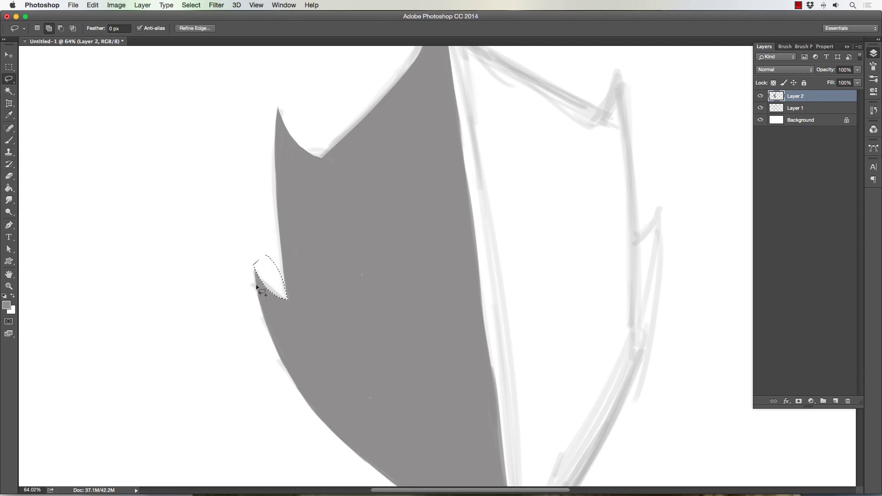
pyautogui.hotkey('ctrl', 'd')
pyautogui.press('b')
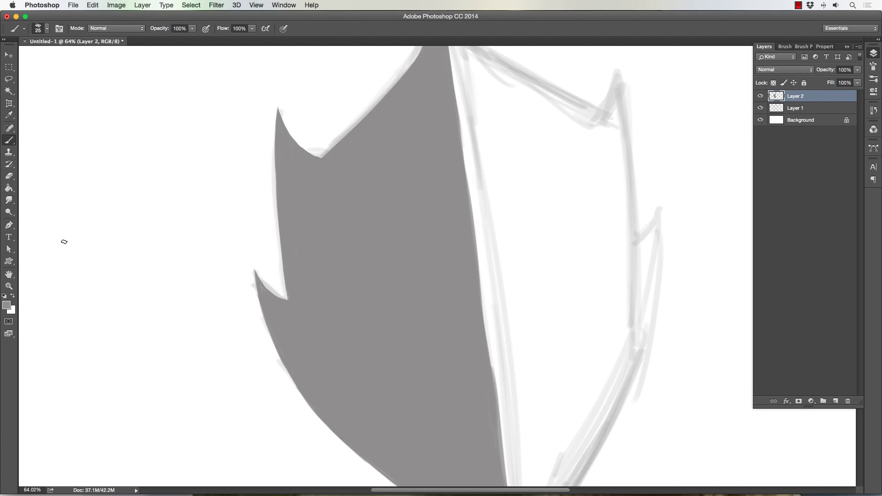
pyautogui.press('[')
pyautogui.press('[')
pyautogui.click(9, 286)
pyautogui.moveTo(247, 343); pyautogui.dragTo(208, 328)
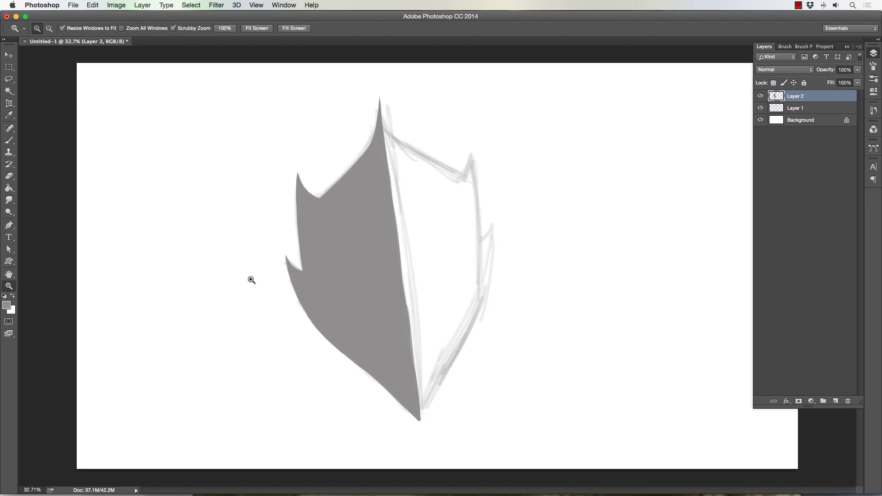
pyautogui.click(9, 55)
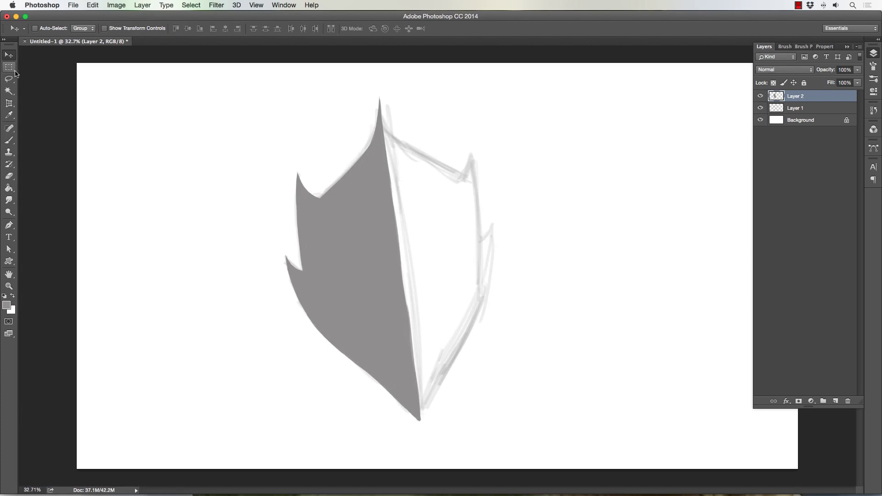
pyautogui.press('p')
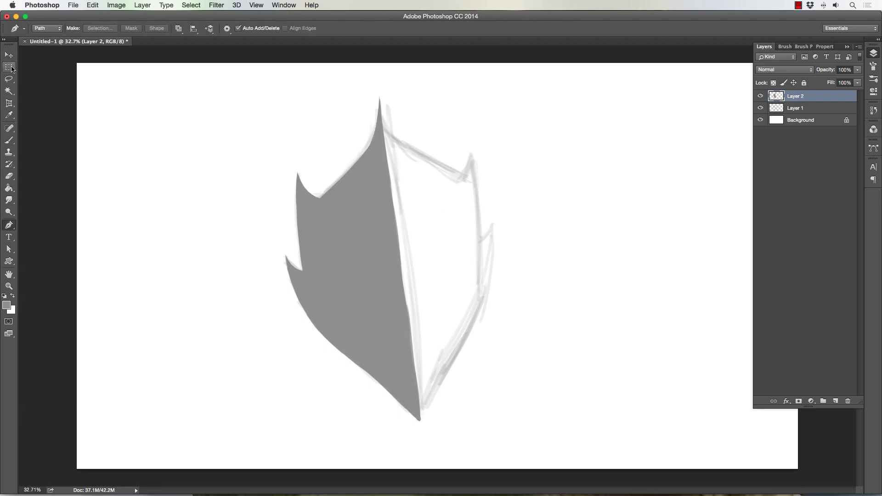
pyautogui.press('v')
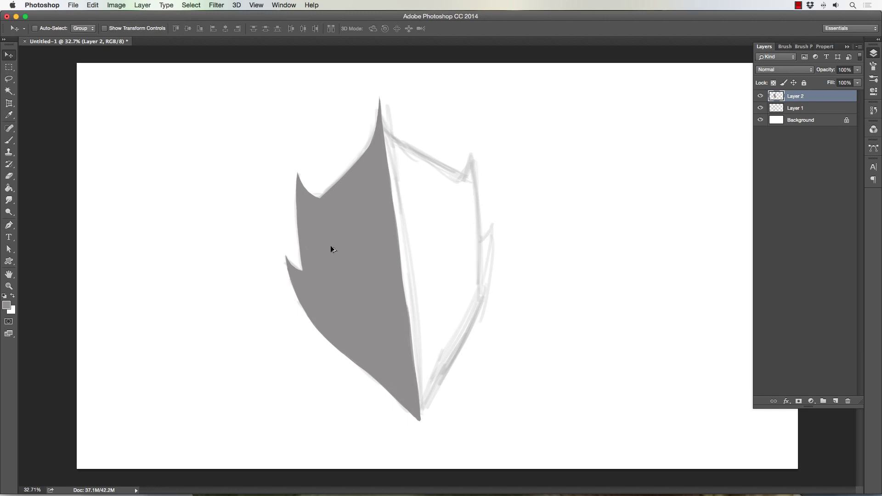
# Duplicate the grey left half of the shield to the right and flip the copy horizontally.
pyautogui.moveTo(323, 246); pyautogui.dragTo(443, 239)
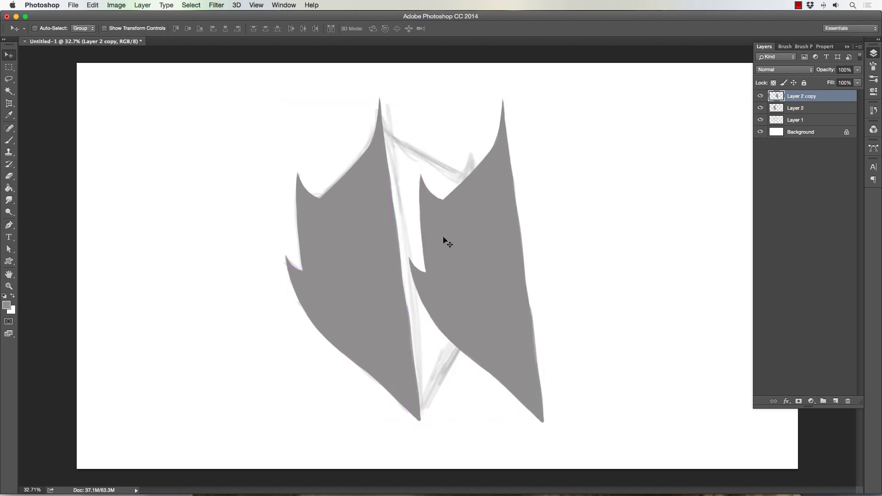
pyautogui.click(91, 5)
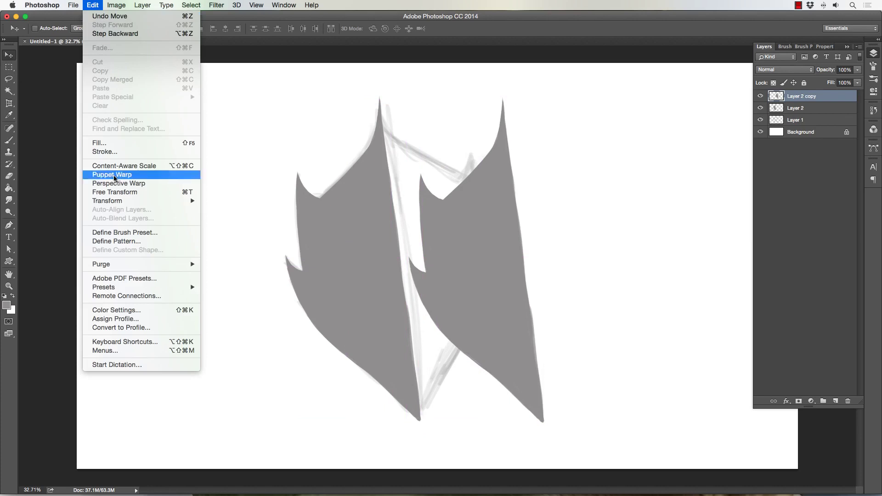
pyautogui.moveTo(110, 202)
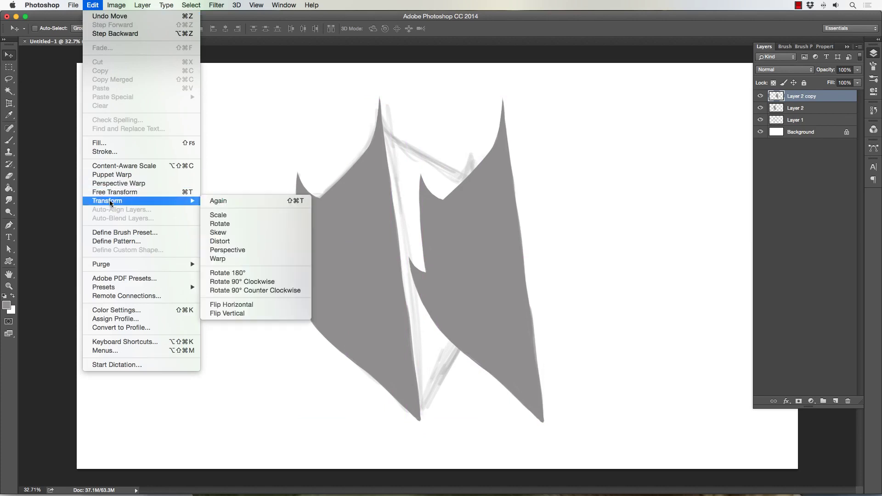
pyautogui.click(220, 305)
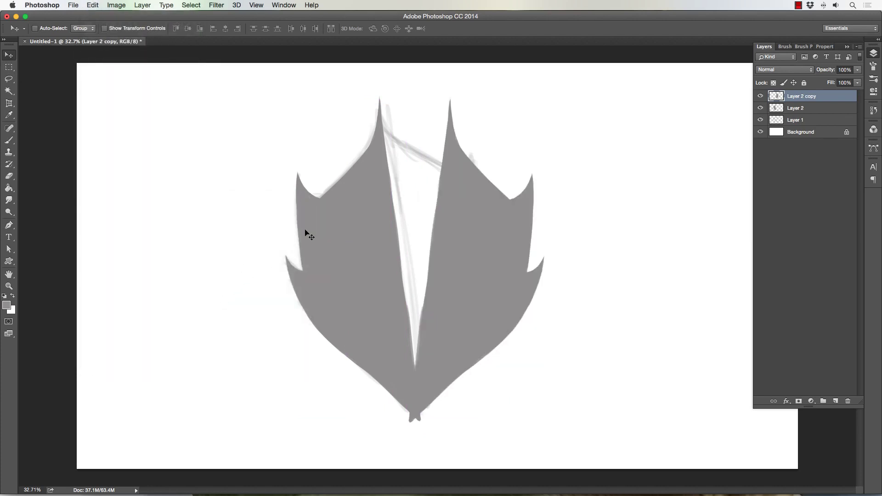
# Rotate the mirrored half about -12.2° and move it so its lower point meets the left half's tip.
pyautogui.press('super+t')
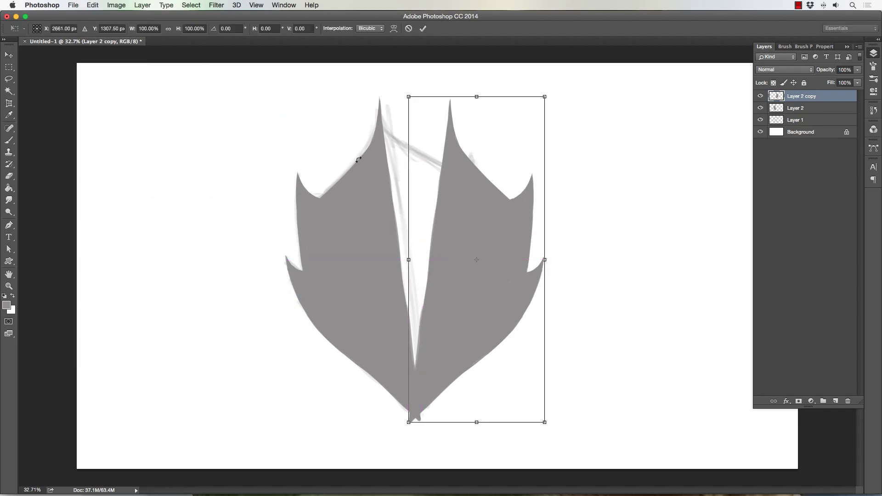
pyautogui.moveTo(336, 110); pyautogui.dragTo(304, 132)
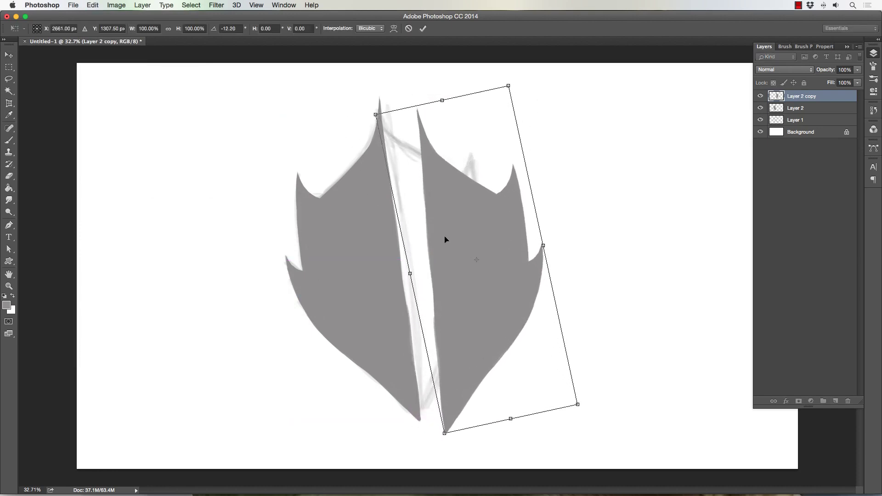
pyautogui.moveTo(445, 238); pyautogui.dragTo(423, 228)
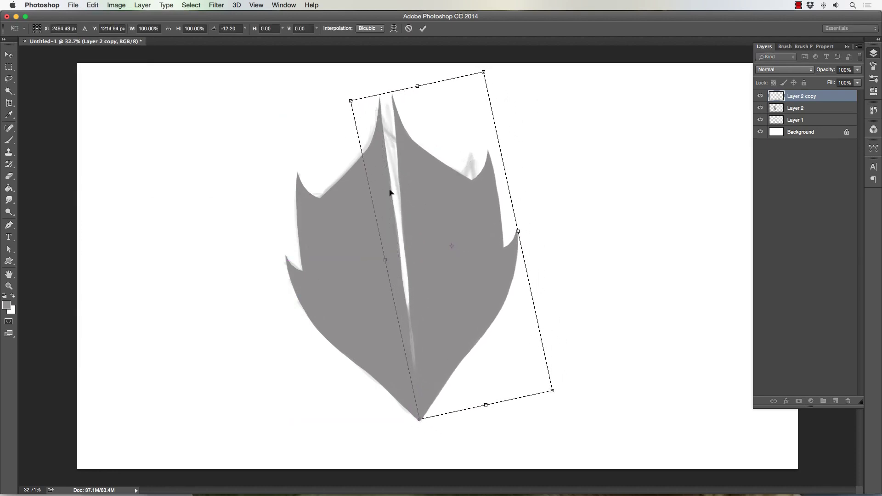
pyautogui.moveTo(283, 124)
pyautogui.mouseDown()
pyautogui.moveTo(280, 132)
pyautogui.moveTo(282, 123)
pyautogui.mouseUp()
pyautogui.press('Return')
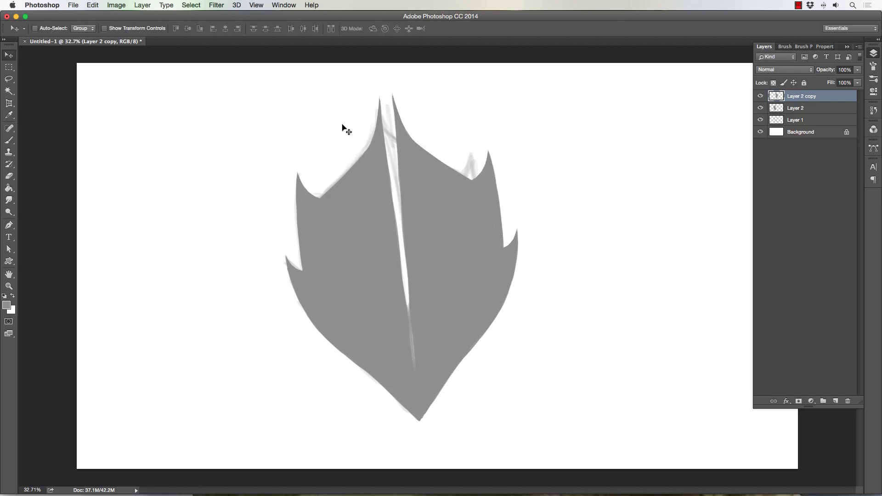
# Distort the mirrored half by pulling its outer edge inward to about 90.7% width for perspective.
pyautogui.click(92, 6)
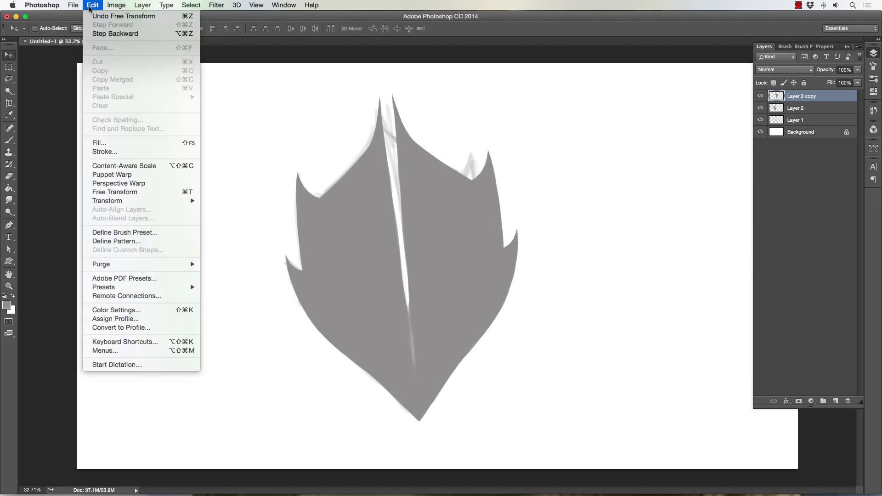
pyautogui.moveTo(112, 201)
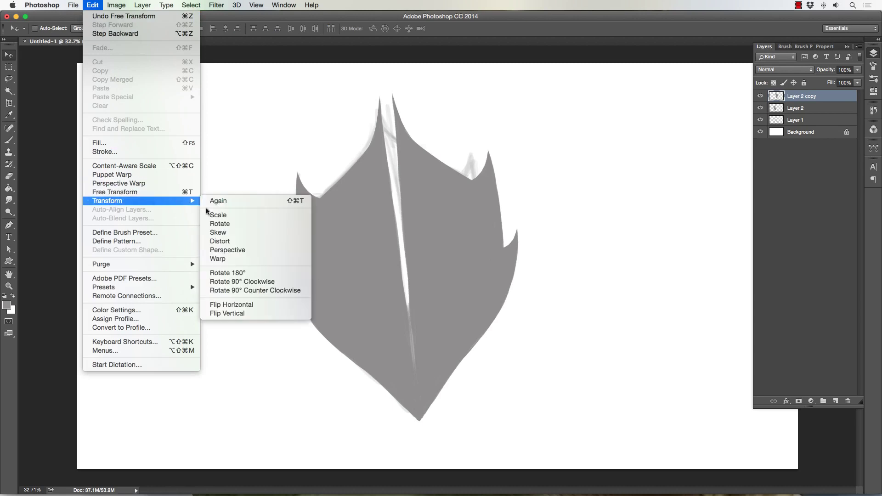
pyautogui.click(219, 241)
pyautogui.moveTo(520, 258); pyautogui.dragTo(507, 257)
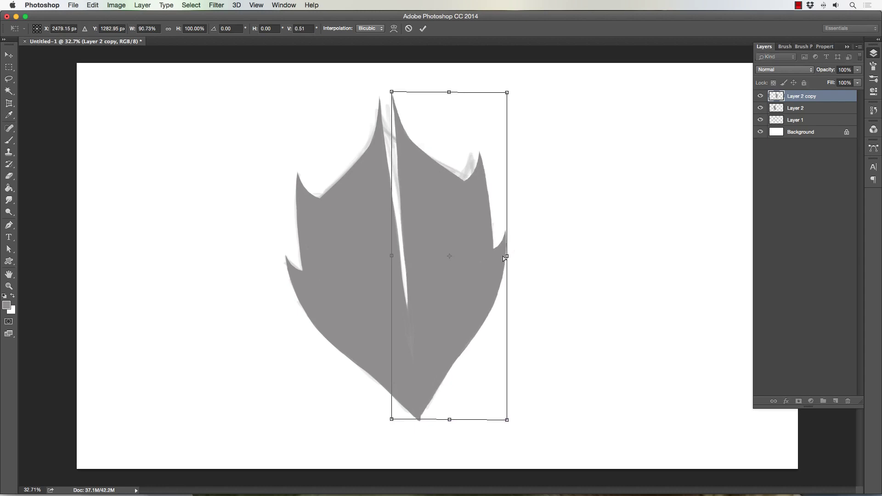
pyautogui.press('Return')
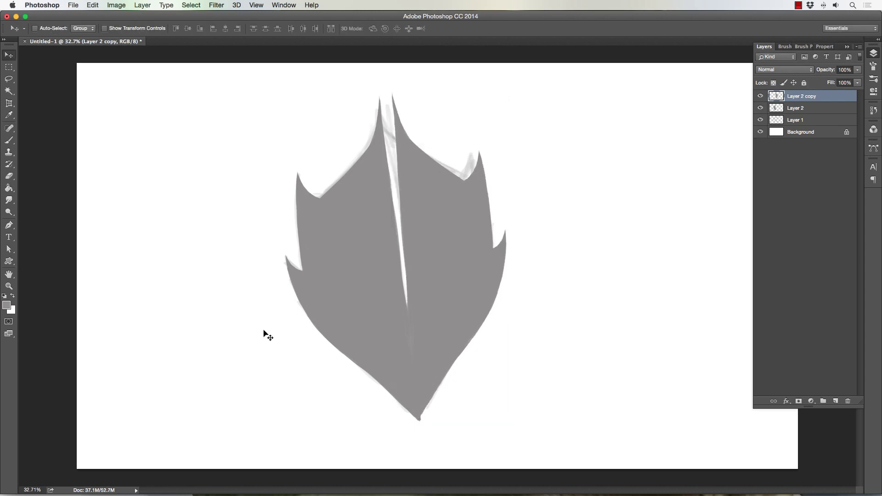
pyautogui.click(9, 140)
pyautogui.click(5, 295)
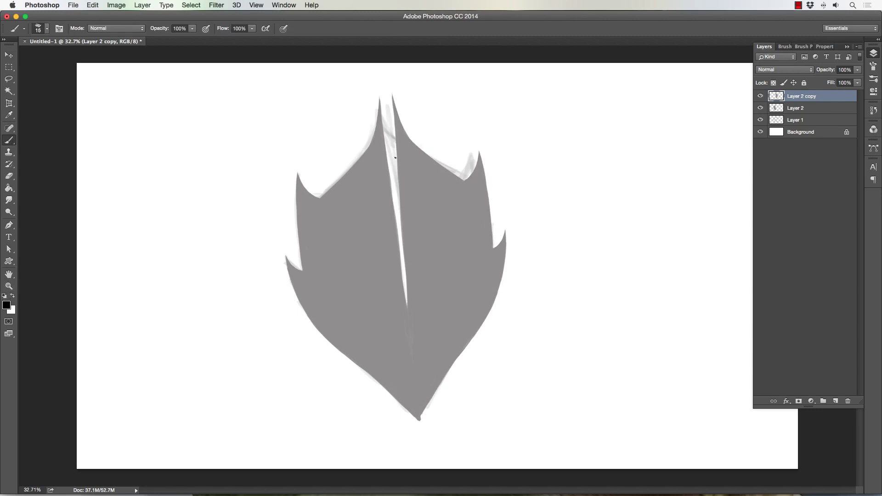
pyautogui.moveTo(390, 130)
pyautogui.mouseDown()
pyautogui.moveTo(414, 412)
pyautogui.moveTo(387, 112)
pyautogui.mouseUp()
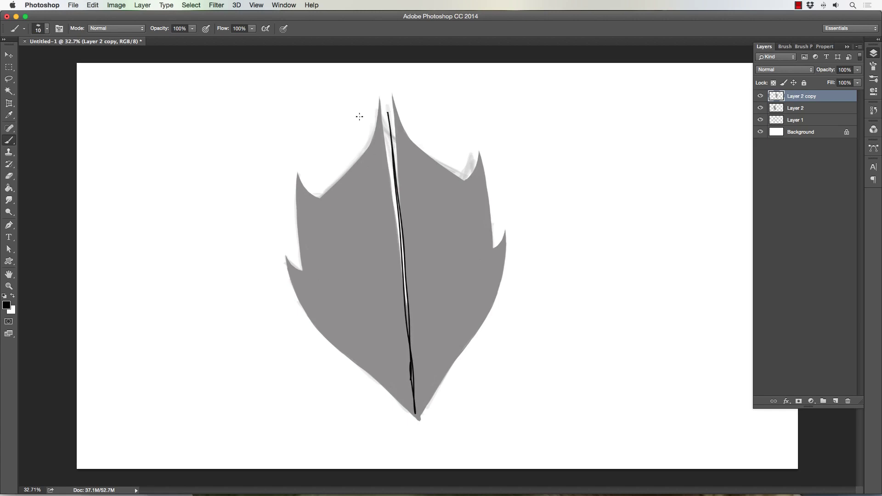
pyautogui.moveTo(411, 141)
pyautogui.mouseDown()
pyautogui.moveTo(462, 174)
pyautogui.moveTo(449, 157)
pyautogui.mouseUp()
pyautogui.press('super+alt+z')
pyautogui.press('super+alt+z')
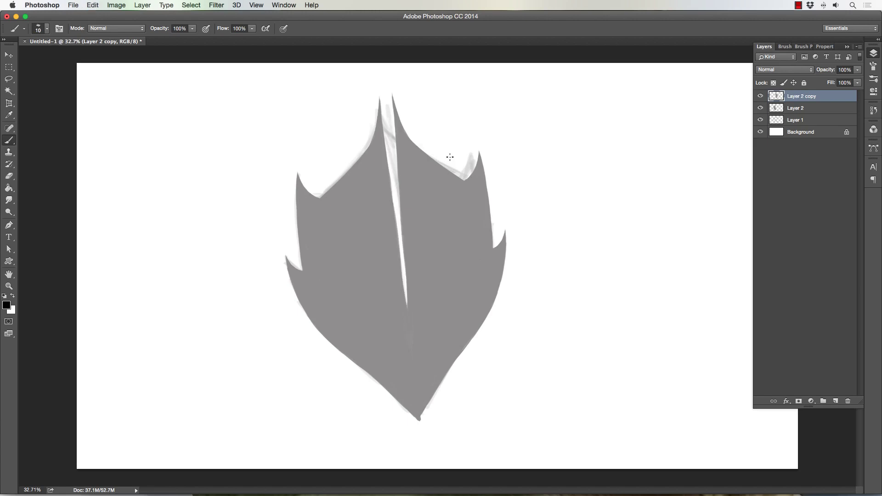
# Nudge the mirrored half slightly right and down to align the lower tips, and merge it into Layer 2.
pyautogui.press('v')
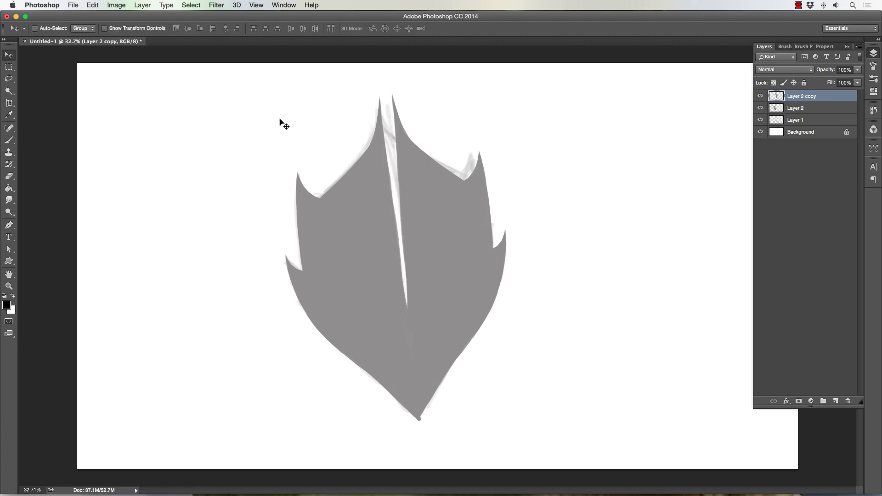
pyautogui.hotkey('shift', 'Right')
pyautogui.press('Right')
pyautogui.press('Right')
pyautogui.press('Right')
pyautogui.press('Right')
pyautogui.press('Right')
pyautogui.hotkey('shift', 'Down')
pyautogui.press('Down')
pyautogui.press('Down')
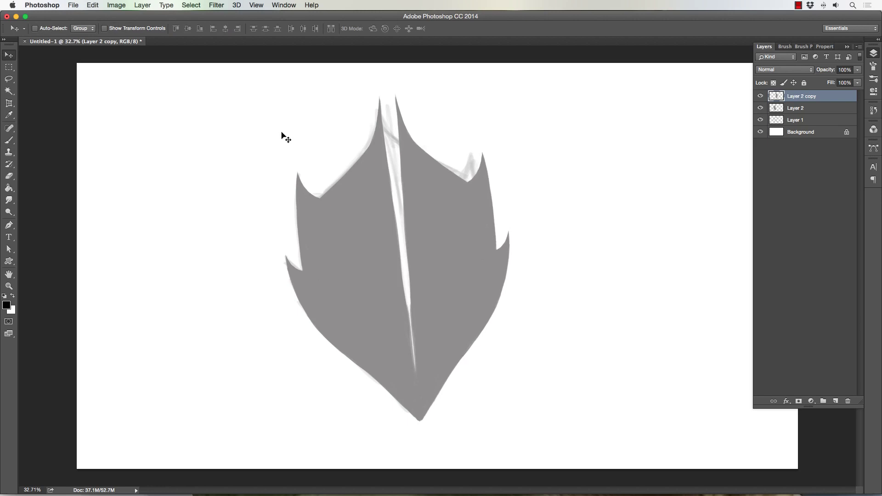
pyautogui.press('Right')
pyautogui.press('Right')
pyautogui.press('Left')
pyautogui.press('Left')
pyautogui.press('Up')
pyautogui.press('Up')
pyautogui.press('Left')
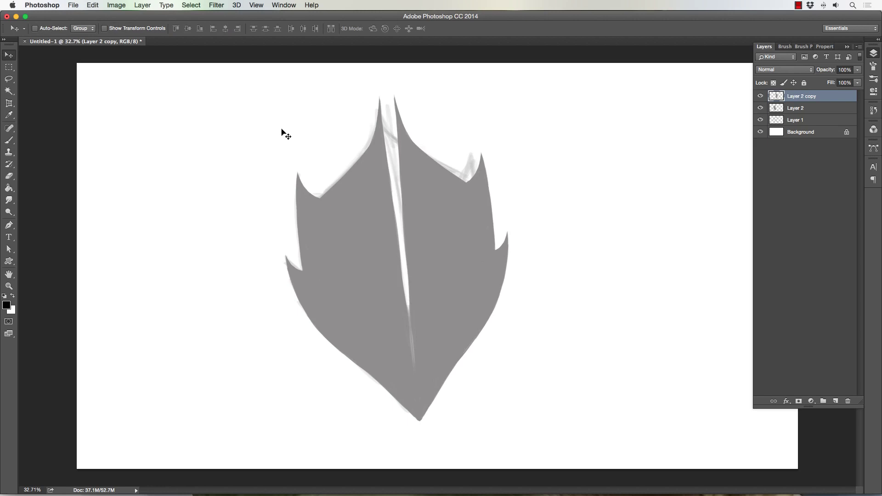
pyautogui.press('super+e')
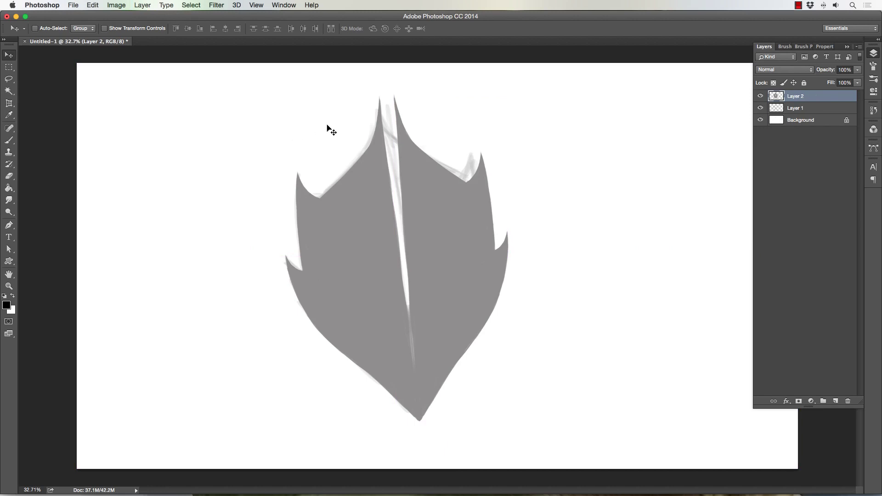
# Hide the Layer 1 sketch and fill the gap between the two halves with the shield's sampled grey, leaving the twin peaks separate.
pyautogui.click(760, 107)
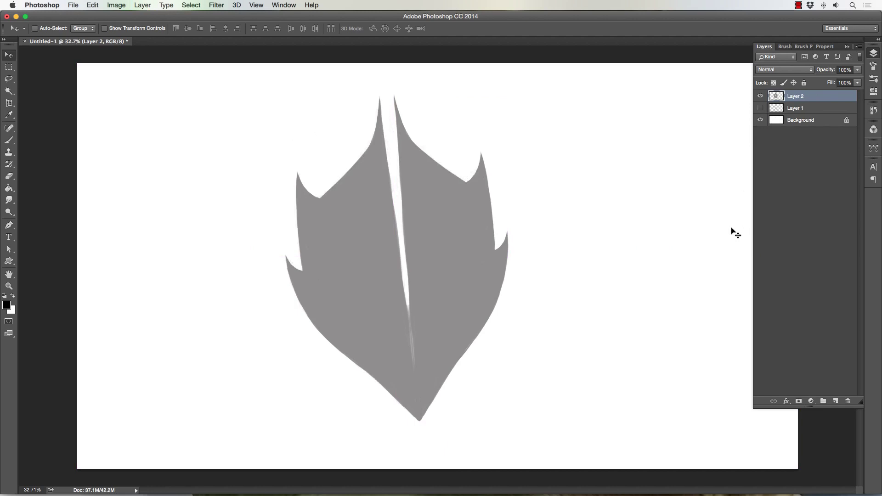
pyautogui.click(9, 140)
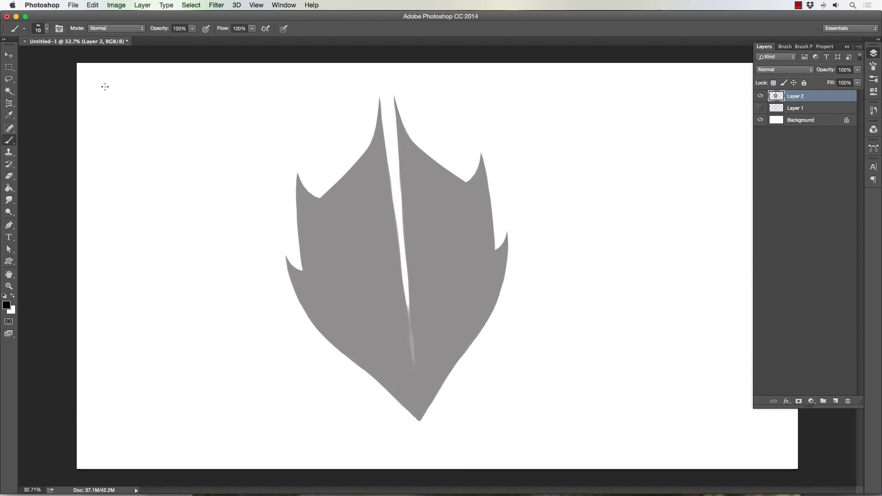
pyautogui.keyDown('alt'); pyautogui.click(339, 240); pyautogui.keyUp('alt')
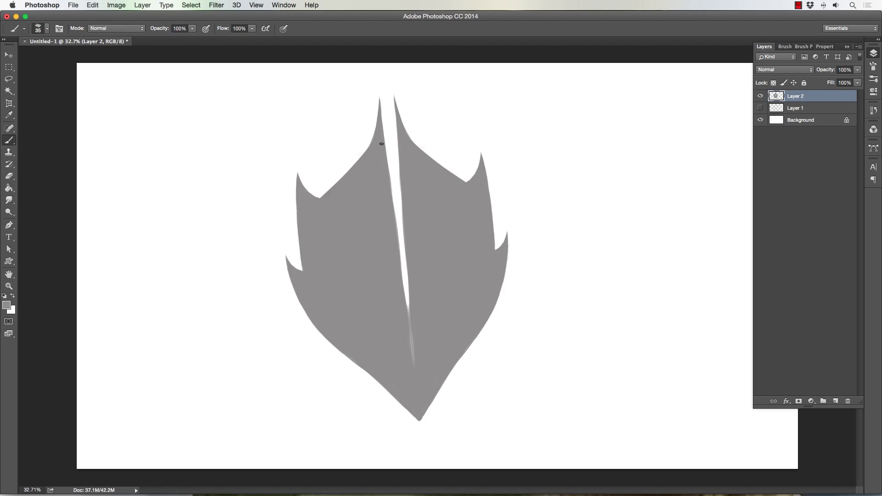
pyautogui.moveTo(382, 141)
pyautogui.mouseDown()
pyautogui.moveTo(392, 168)
pyautogui.moveTo(390, 151)
pyautogui.moveTo(398, 151)
pyautogui.moveTo(391, 187)
pyautogui.moveTo(411, 283)
pyautogui.moveTo(404, 221)
pyautogui.moveTo(413, 351)
pyautogui.mouseUp()
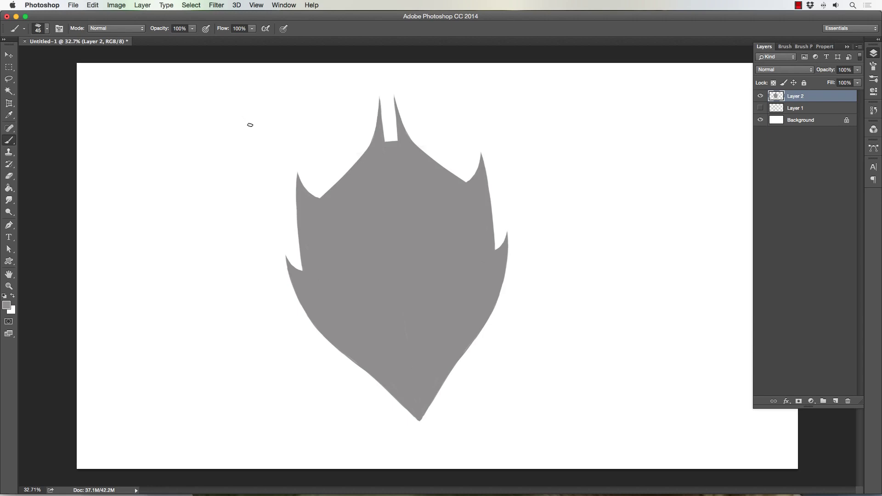
# Move the shield slightly to the left and lock Layer 2's transparent pixels, with black as the foreground colour.
pyautogui.click(9, 55)
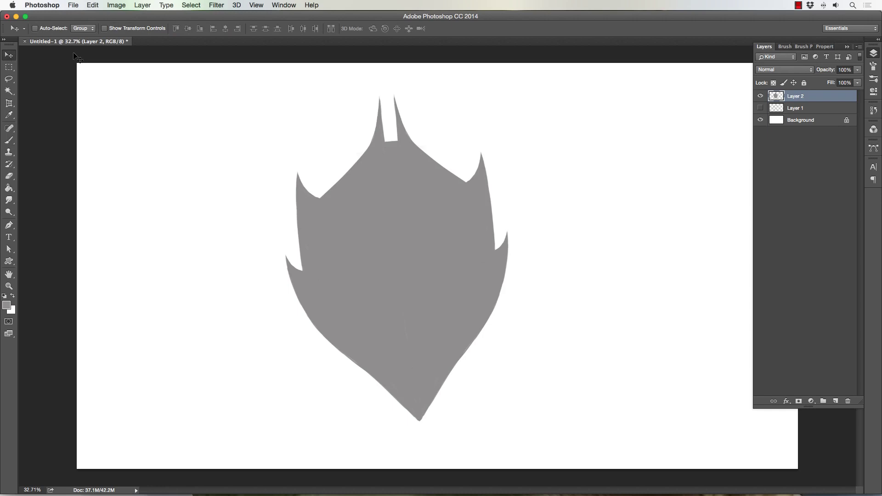
pyautogui.moveTo(339, 234); pyautogui.dragTo(324, 224)
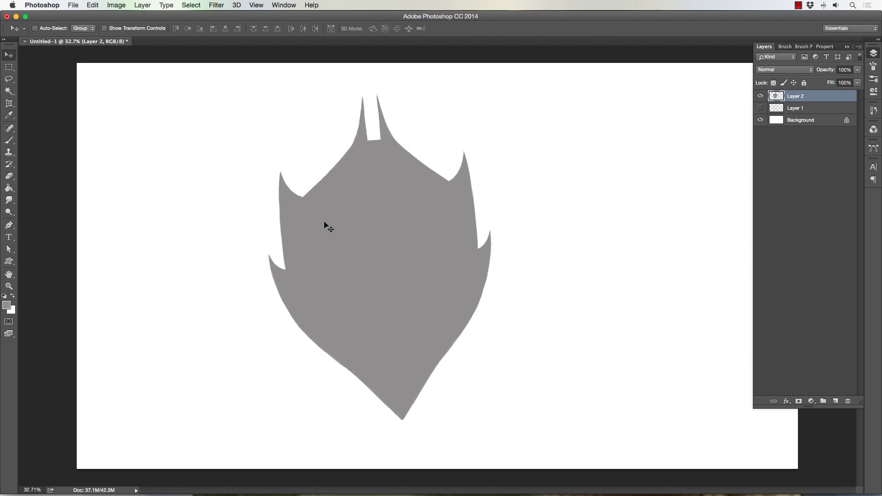
pyautogui.click(774, 83)
pyautogui.click(5, 295)
# Duplicate Layer 2, hide the original, and lock the copy's transparent pixels.
pyautogui.press('super+j')
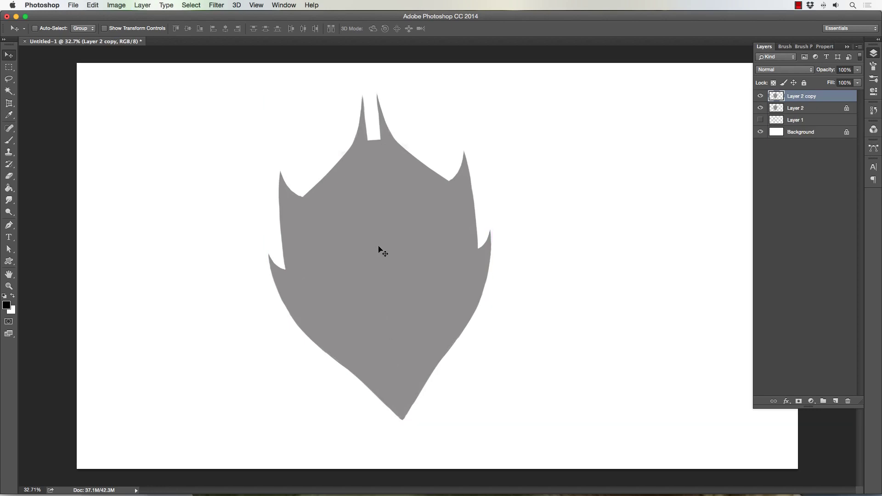
pyautogui.click(760, 108)
pyautogui.click(774, 83)
pyautogui.click(773, 84)
# Set the Brush tool to 32% opacity, 35% flow and a size of 70 px.
pyautogui.press('b')
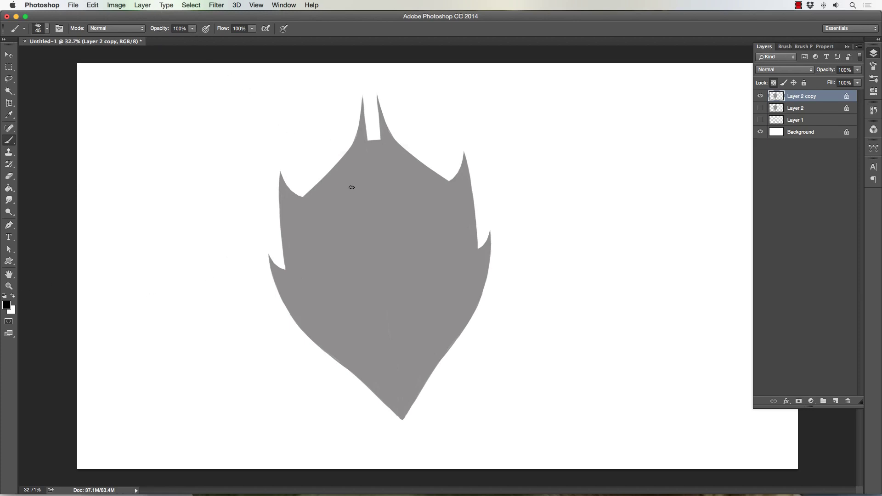
pyautogui.click(192, 28)
pyautogui.click(193, 30)
pyautogui.click(192, 28)
pyautogui.moveTo(193, 38); pyautogui.dragTo(169, 40)
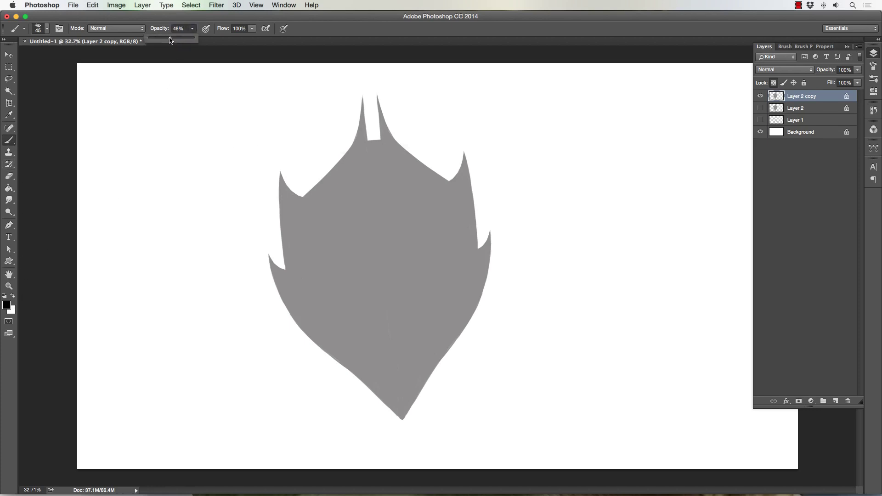
pyautogui.click(252, 28)
pyautogui.click(48, 138)
pyautogui.press(']')
pyautogui.click(191, 29)
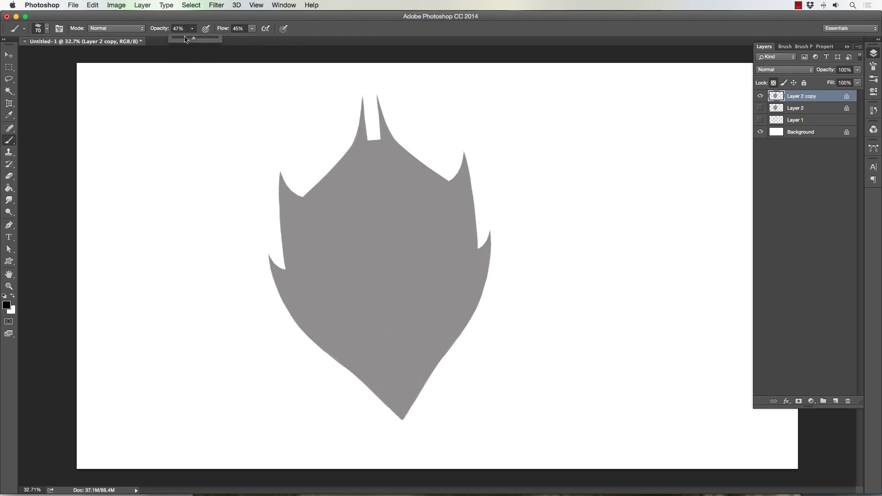
pyautogui.click(251, 29)
pyautogui.moveTo(254, 39); pyautogui.dragTo(249, 38)
pyautogui.click(46, 30)
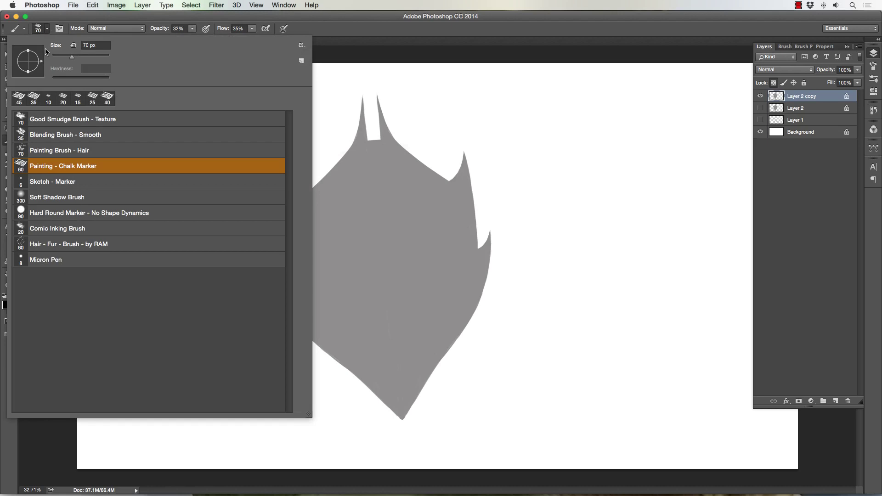
pyautogui.click(329, 46)
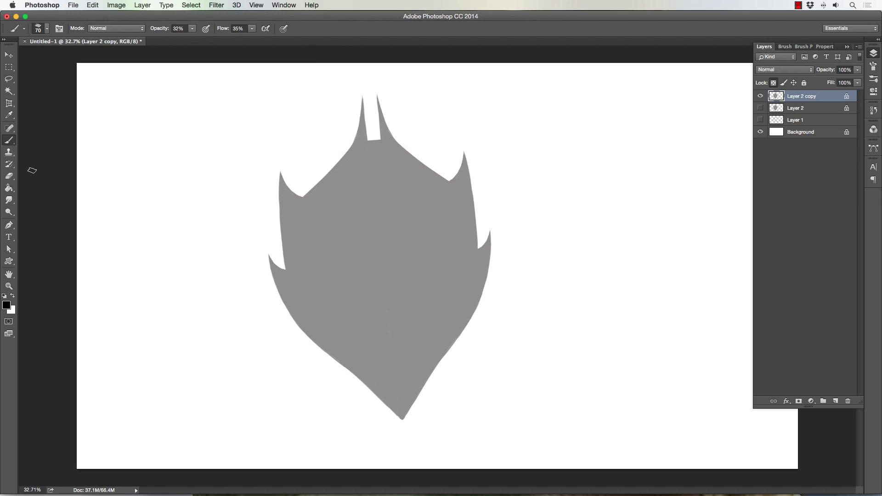
# Paint soft black shading along the shield's left edge, spikes and top notch with a brush of about 80 px.
pyautogui.press('[')
pyautogui.press(']')
pyautogui.press(']')
pyautogui.press('[')
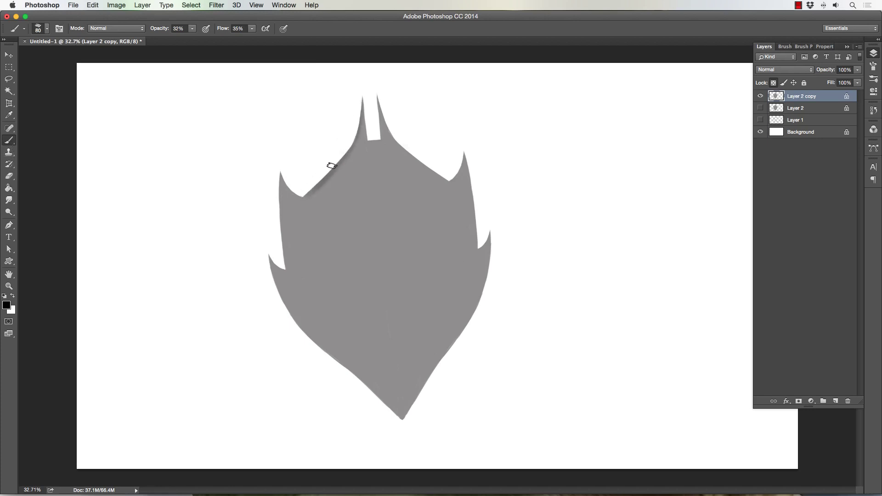
pyautogui.moveTo(329, 165)
pyautogui.mouseDown()
pyautogui.moveTo(305, 179)
pyautogui.moveTo(297, 197)
pyautogui.moveTo(275, 169)
pyautogui.moveTo(290, 270)
pyautogui.moveTo(273, 266)
pyautogui.moveTo(272, 276)
pyautogui.moveTo(267, 255)
pyautogui.moveTo(293, 324)
pyautogui.moveTo(287, 310)
pyautogui.moveTo(384, 405)
pyautogui.moveTo(331, 355)
pyautogui.moveTo(385, 406)
pyautogui.mouseUp()
pyautogui.press(']')
pyautogui.press('[')
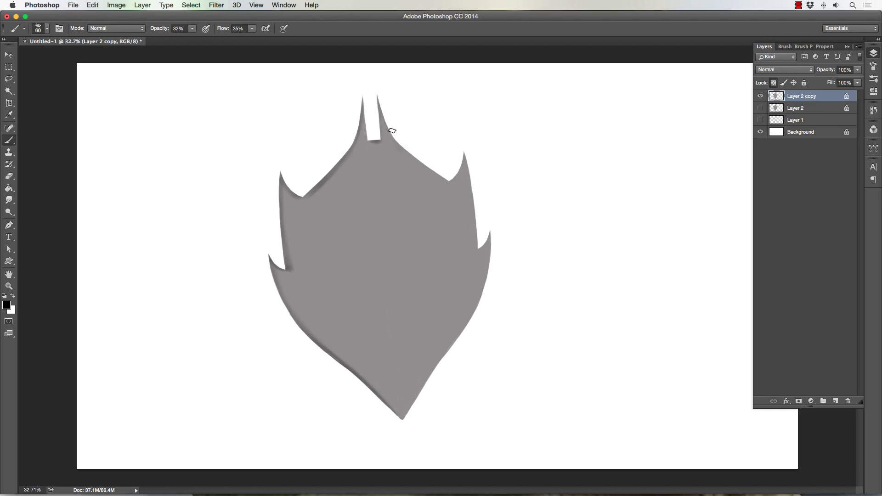
# Shade the shield's right edge and spikes in black down to the lower tip, enlarging the brush from 60 up to 400 px.
pyautogui.moveTo(398, 139)
pyautogui.mouseDown()
pyautogui.moveTo(446, 179)
pyautogui.moveTo(459, 142)
pyautogui.moveTo(463, 165)
pyautogui.mouseUp()
pyautogui.press(']')
pyautogui.press(']')
pyautogui.press(']')
pyautogui.press(']')
pyautogui.moveTo(475, 225); pyautogui.dragTo(486, 259)
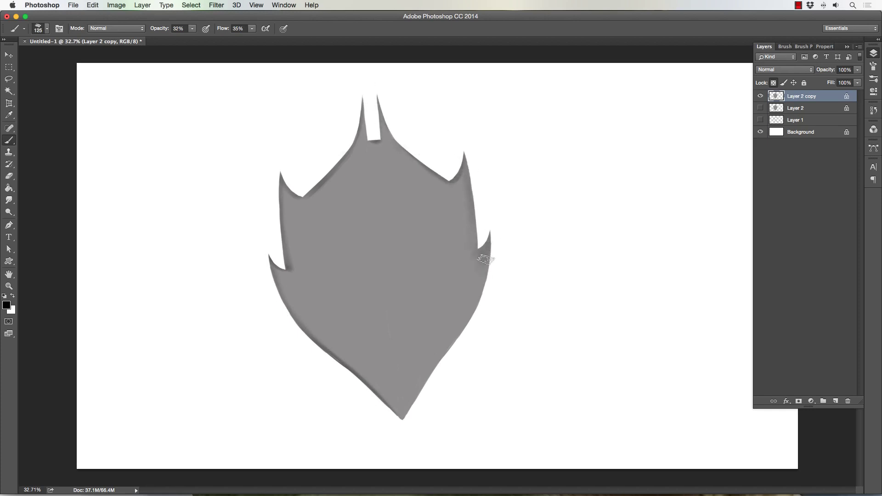
pyautogui.press(']')
pyautogui.press(']')
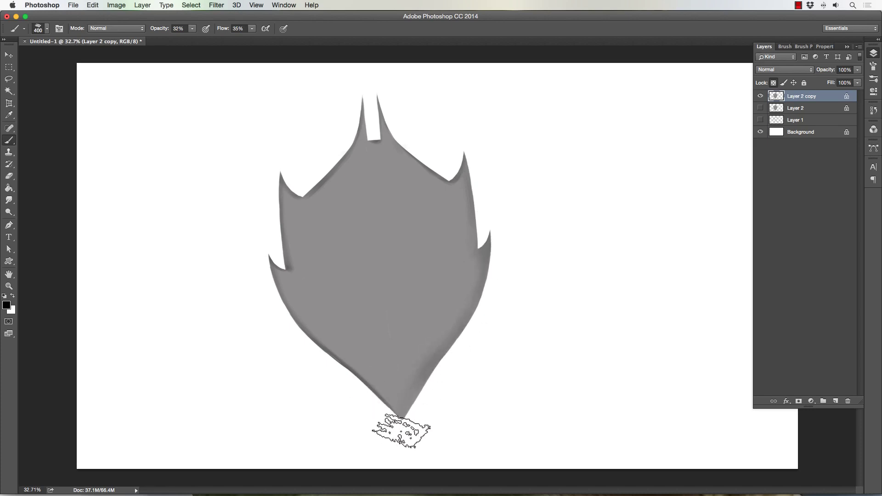
# Shade the left side of the shield in soft black with an enlarged brush.
pyautogui.press(']')
pyautogui.press(']')
pyautogui.press(']')
pyautogui.press(']')
pyautogui.press(']')
pyautogui.press(']')
pyautogui.press(']')
pyautogui.moveTo(353, 410)
pyautogui.mouseDown()
pyautogui.moveTo(263, 263)
pyautogui.moveTo(304, 362)
pyautogui.moveTo(257, 236)
pyautogui.moveTo(276, 257)
pyautogui.moveTo(296, 238)
pyautogui.mouseUp()
# Shade below the top notch and down the shield's right side with a brush of about 200 to 250 px.
pyautogui.press('[')
pyautogui.press('[')
pyautogui.press('[')
pyautogui.press('[')
pyautogui.press('[')
pyautogui.press('[')
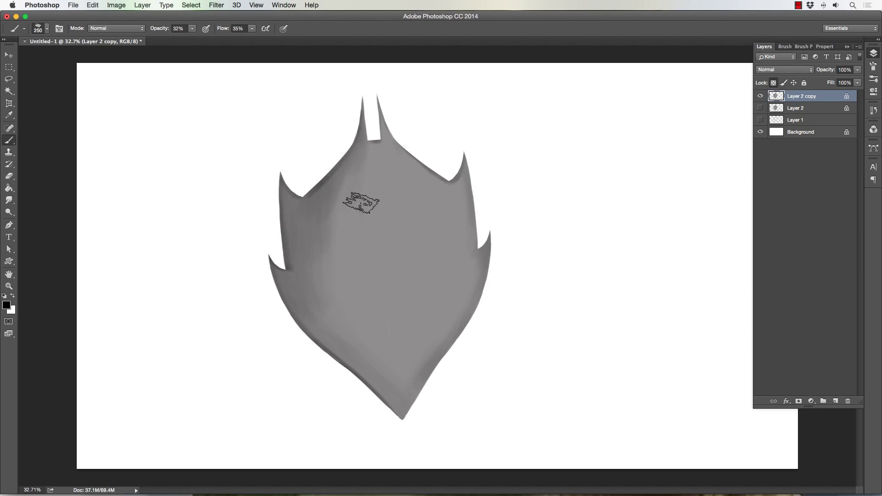
pyautogui.moveTo(368, 126)
pyautogui.mouseDown()
pyautogui.moveTo(380, 193)
pyautogui.moveTo(410, 197)
pyautogui.moveTo(439, 181)
pyautogui.mouseUp()
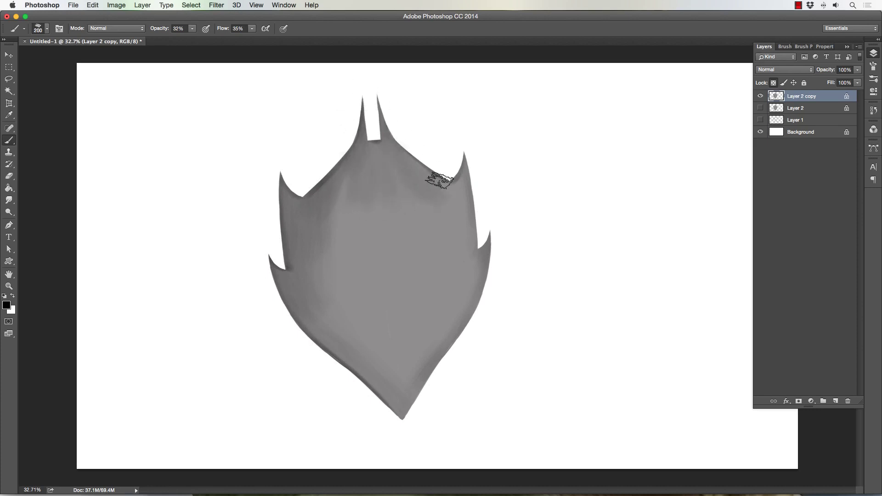
pyautogui.moveTo(427, 132); pyautogui.dragTo(461, 242)
# Darken the middle of the shield down towards the lower tip with a 400 px brush.
pyautogui.press(']')
pyautogui.press(']')
pyautogui.press(']')
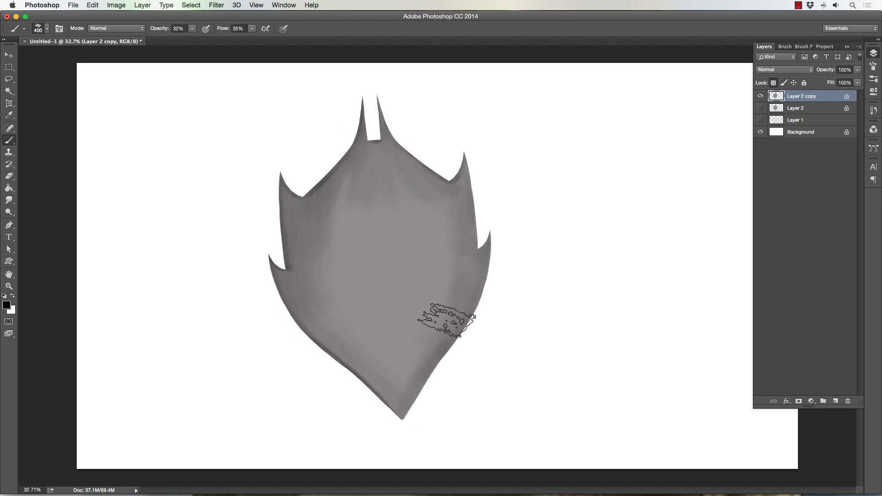
pyautogui.moveTo(381, 214)
pyautogui.mouseDown()
pyautogui.moveTo(315, 197)
pyautogui.moveTo(314, 154)
pyautogui.moveTo(343, 150)
pyautogui.moveTo(449, 285)
pyautogui.moveTo(423, 371)
pyautogui.mouseUp()
# Add soft dark patches to the shield's lower-left centre and upper area with a brush of about 250 to 300 px.
pyautogui.press('[')
pyautogui.press('[')
pyautogui.press('[')
pyautogui.press('[')
pyautogui.press('[')
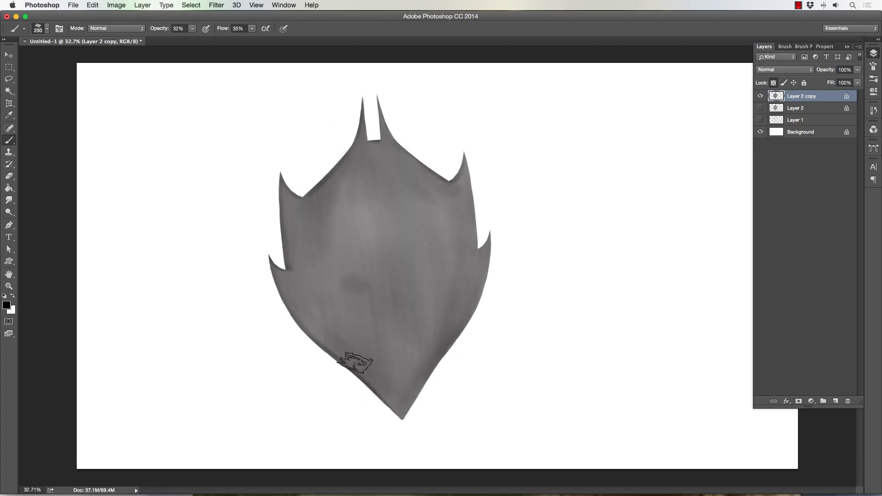
pyautogui.press(']')
pyautogui.press(']')
pyautogui.press(']')
pyautogui.press(']')
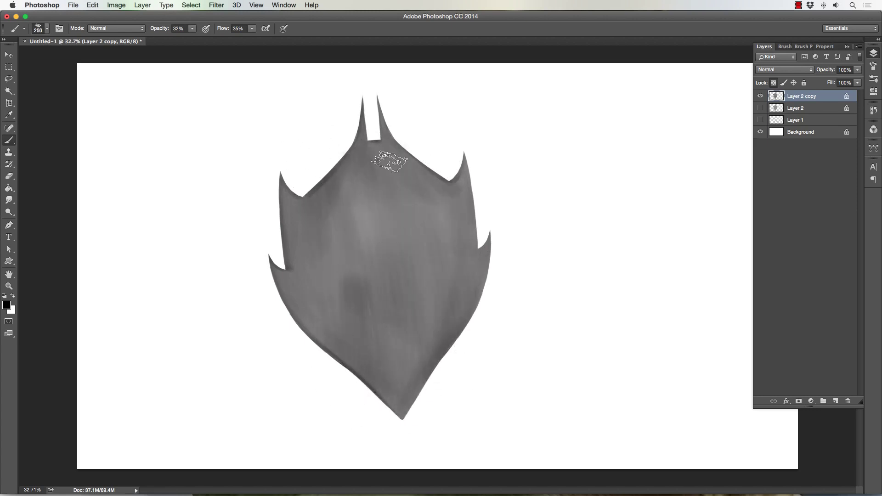
pyautogui.press('[')
pyautogui.press('[')
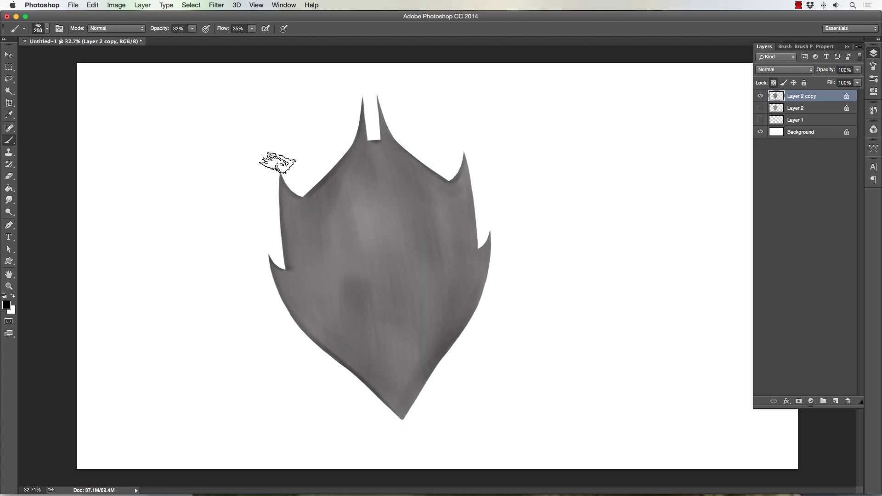
pyautogui.press(']')
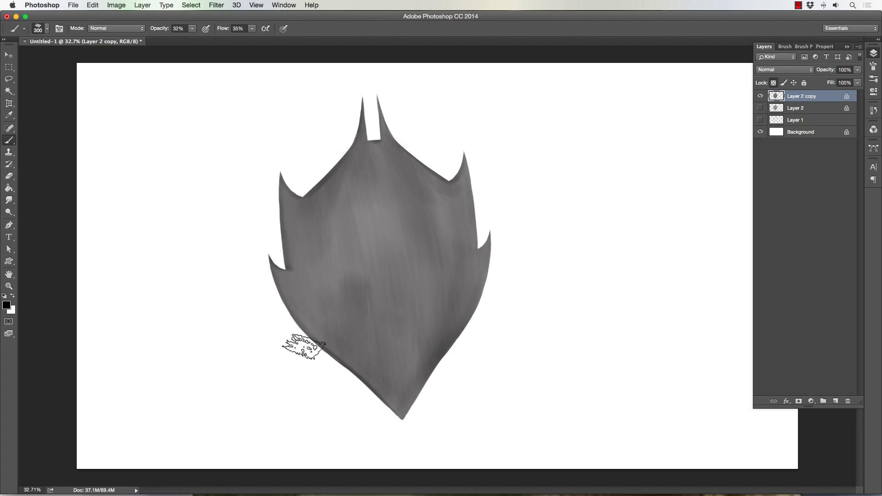
# Paint a dark triangle under the top notch and draw a thin line from it to the lower tip with a 15 px brush.
pyautogui.press('[')
pyautogui.press('[')
pyautogui.press('[')
pyautogui.press('[')
pyautogui.press('[')
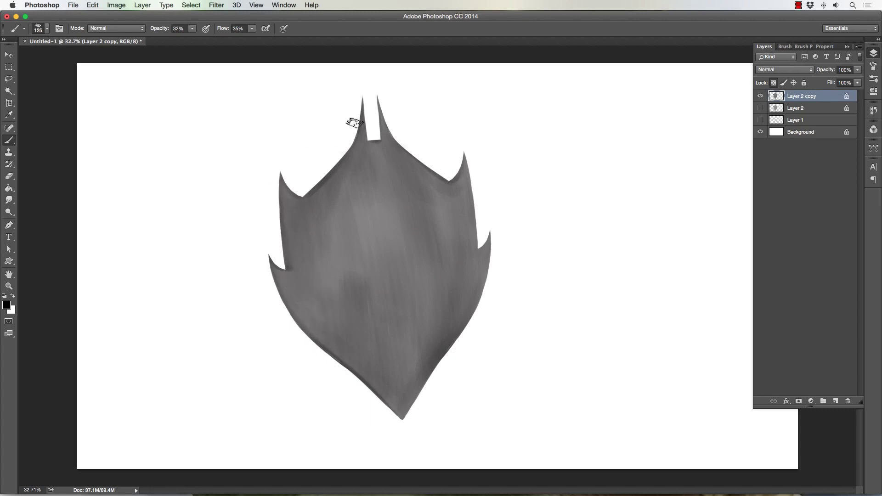
pyautogui.press('[')
pyautogui.press('[')
pyautogui.press('[')
pyautogui.keyDown('shift'); pyautogui.click(405, 406); pyautogui.keyUp('shift')
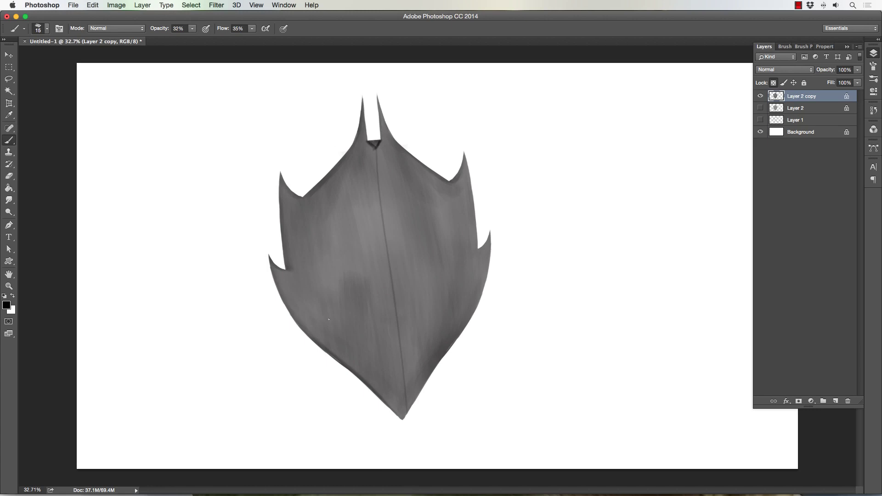
# Undo the centre line strokes and redraw the line straight from the notch to the lower tip.
pyautogui.press('super+z')
pyautogui.press('super+z')
pyautogui.press('super+z')
pyautogui.press('super+z')
pyautogui.press('super+z')
pyautogui.press('super+z')
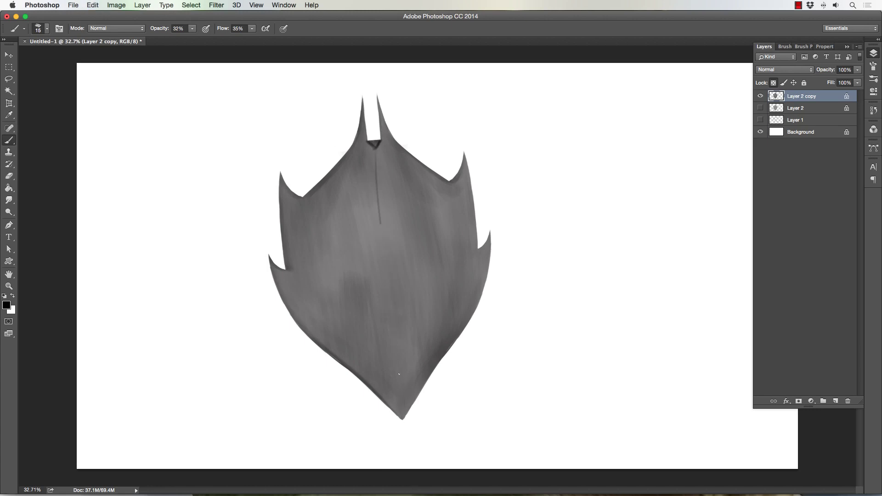
pyautogui.press('super+z')
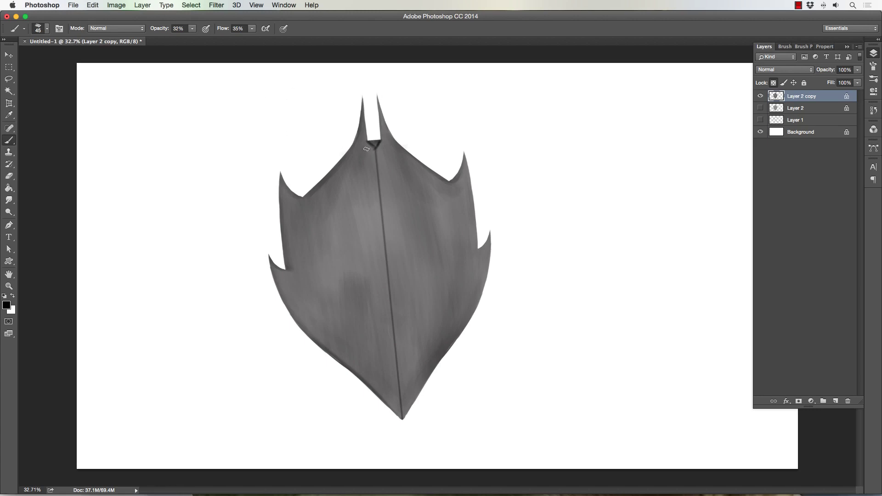
# Shade along the left side of the centre line in black with an 80 px brush.
pyautogui.press(']')
pyautogui.press(']')
pyautogui.press(']')
pyautogui.press(']')
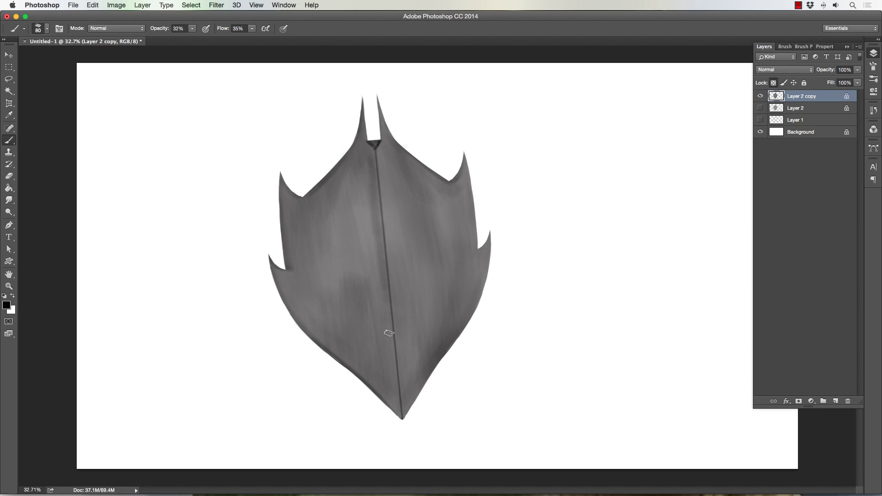
pyautogui.moveTo(382, 350)
pyautogui.mouseDown()
pyautogui.moveTo(381, 376)
pyautogui.moveTo(378, 256)
pyautogui.moveTo(388, 355)
pyautogui.mouseUp()
pyautogui.moveTo(370, 167)
pyautogui.mouseDown()
pyautogui.moveTo(375, 220)
pyautogui.moveTo(367, 118)
pyautogui.mouseUp()
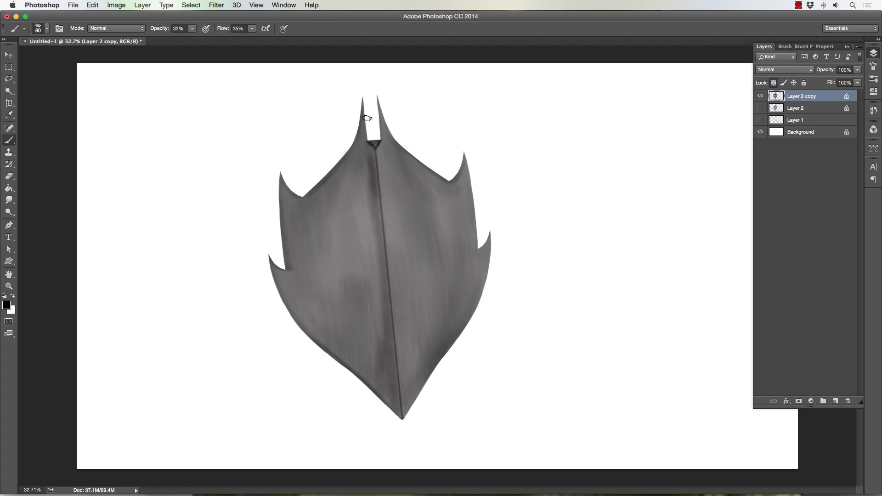
# Soften the shading beside the centre line and darken the lower-left area with a 100 to 125 px brush.
pyautogui.press(']')
pyautogui.press(']')
pyautogui.press(']')
pyautogui.press('[')
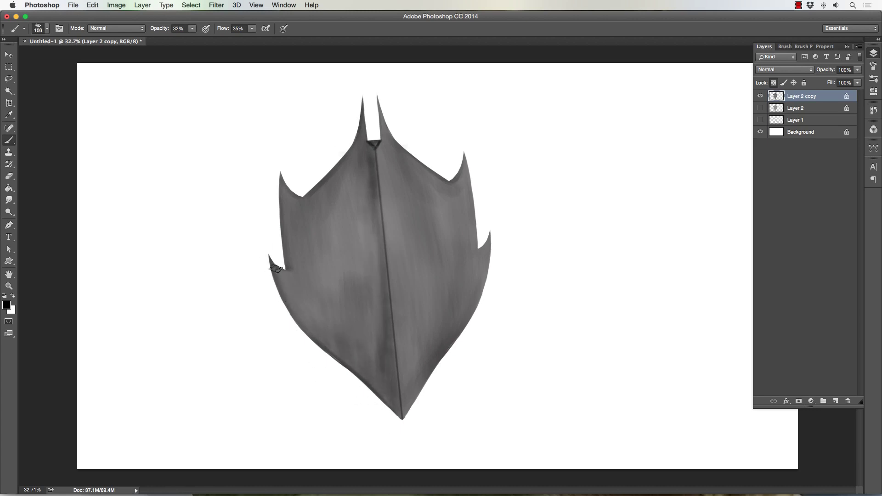
pyautogui.press(']')
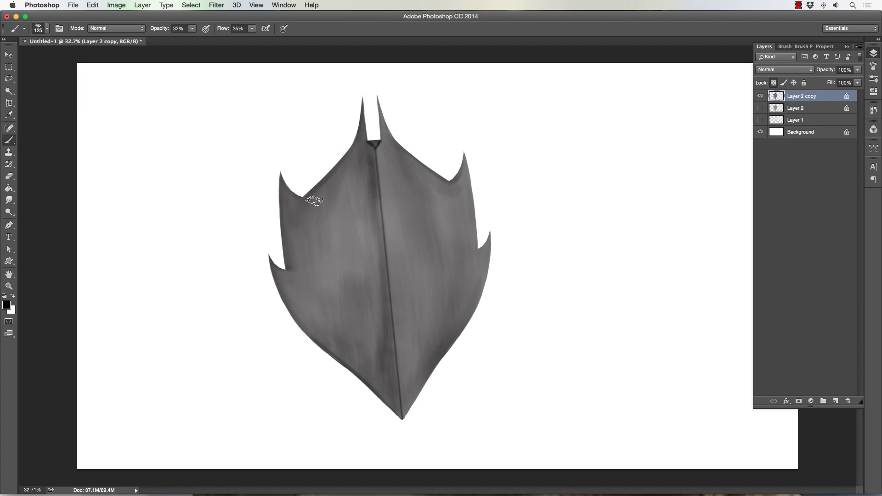
# Darken the left half's upper edge and spikes, enlarging the brush up to 250 px.
pyautogui.press('[')
pyautogui.press('[')
pyautogui.press('[')
pyautogui.press('[')
pyautogui.press(']')
pyautogui.press(']')
pyautogui.press(']')
pyautogui.press(']')
pyautogui.press(']')
pyautogui.press(']')
pyautogui.press(']')
pyautogui.press(']')
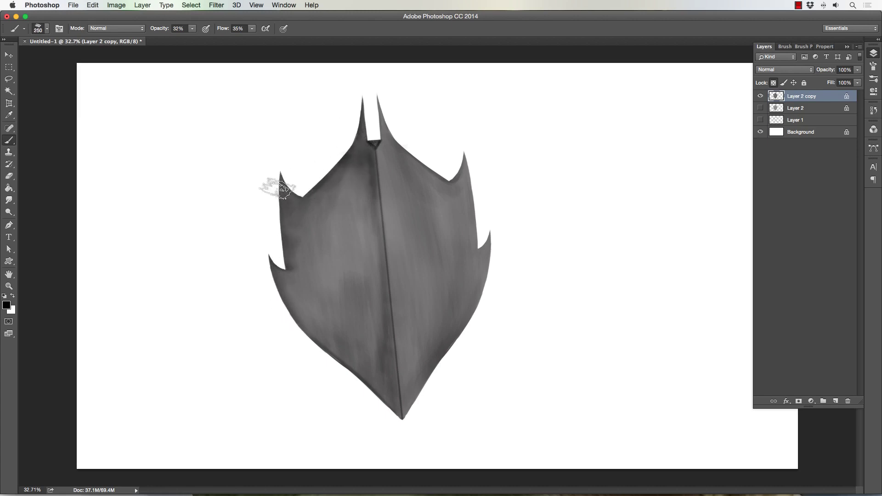
# Mottle the left half's lower edge and interior with soft dark patches, using a brush of 100 to 200 px.
pyautogui.press('[')
pyautogui.press('[')
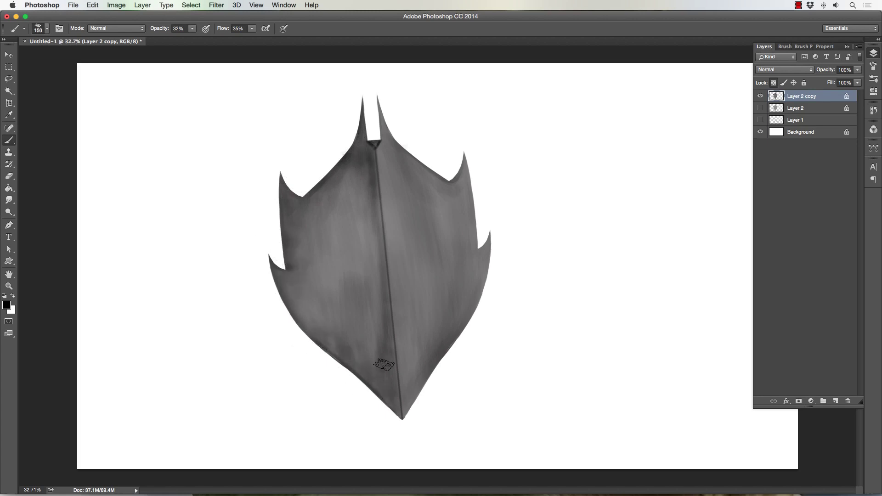
pyautogui.press('[')
pyautogui.press('[')
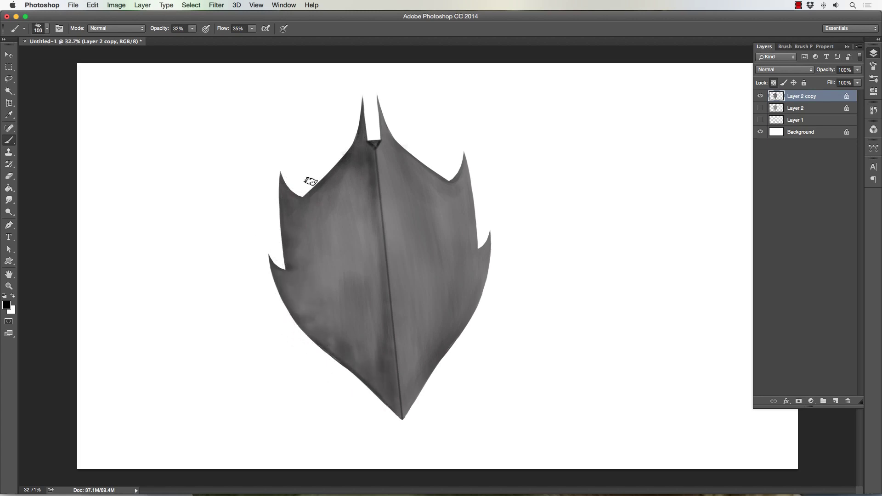
pyautogui.press(']')
pyautogui.press(']')
pyautogui.press(']')
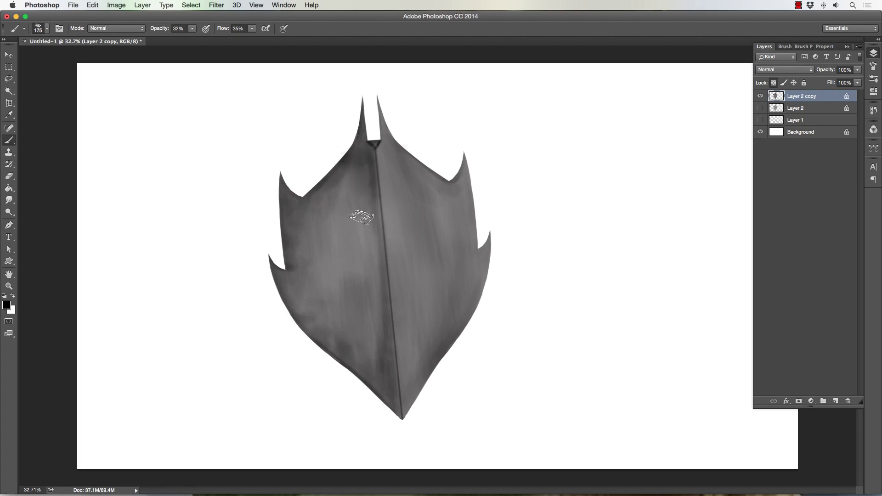
pyautogui.press(']')
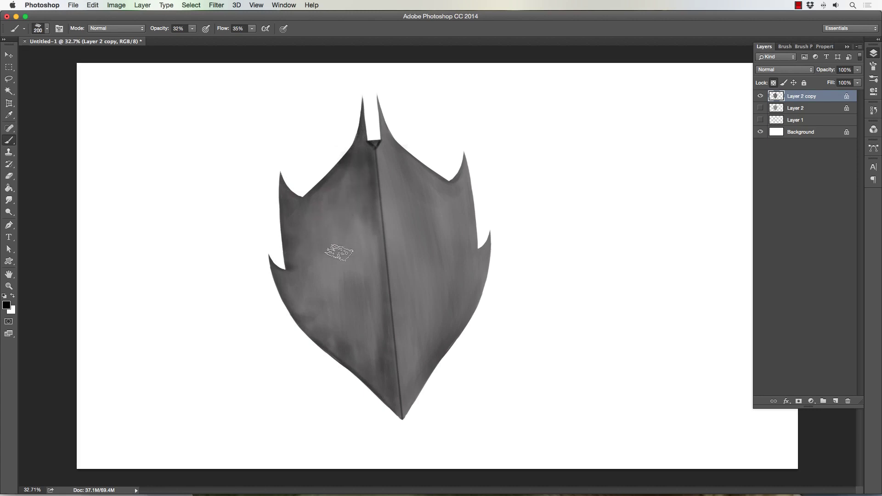
# Build up dark patches across the middle of the left half with a brush of 150 to 250 px.
pyautogui.press('[')
pyautogui.press('[')
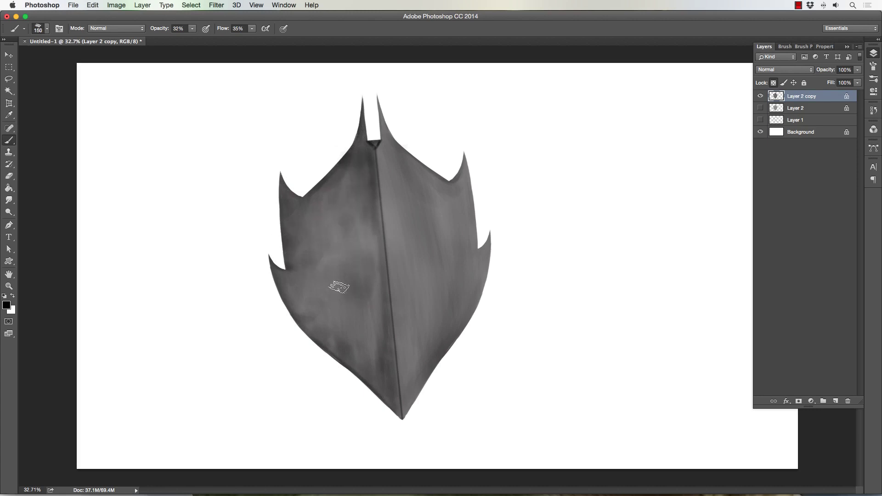
pyautogui.press('[')
pyautogui.press('[')
pyautogui.press('[')
pyautogui.press(']')
pyautogui.press(']')
pyautogui.press(']')
pyautogui.press(']')
pyautogui.press(']')
pyautogui.press(']')
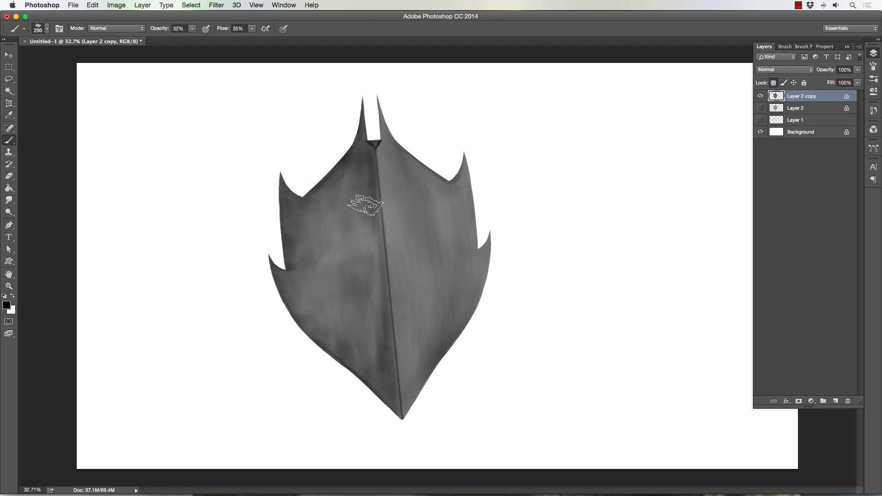
# Deepen the shading in the shield's upper part on both sides of the centre line, using a 125 to 250 px brush.
pyautogui.press('[')
pyautogui.press('[')
pyautogui.press('[')
pyautogui.press('[')
pyautogui.press('[')
pyautogui.press('[')
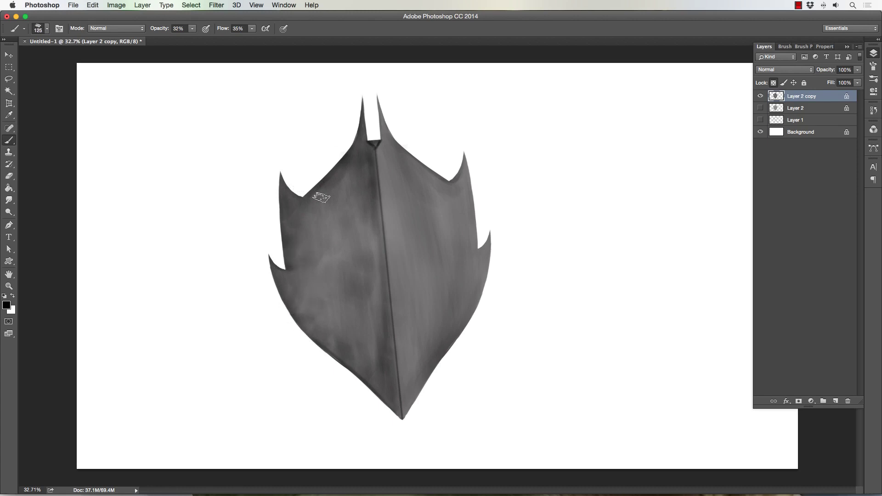
pyautogui.press(']')
pyautogui.press(']')
pyautogui.press(']')
pyautogui.press(']')
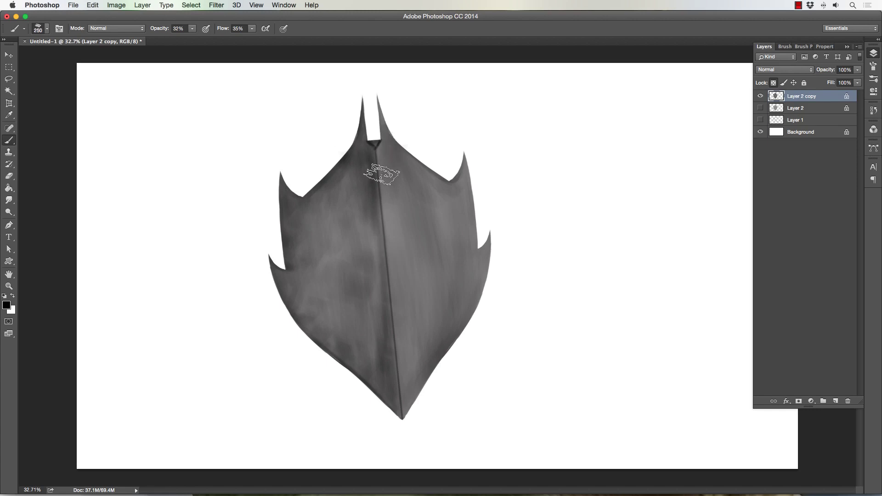
pyautogui.press(']')
pyautogui.press(']')
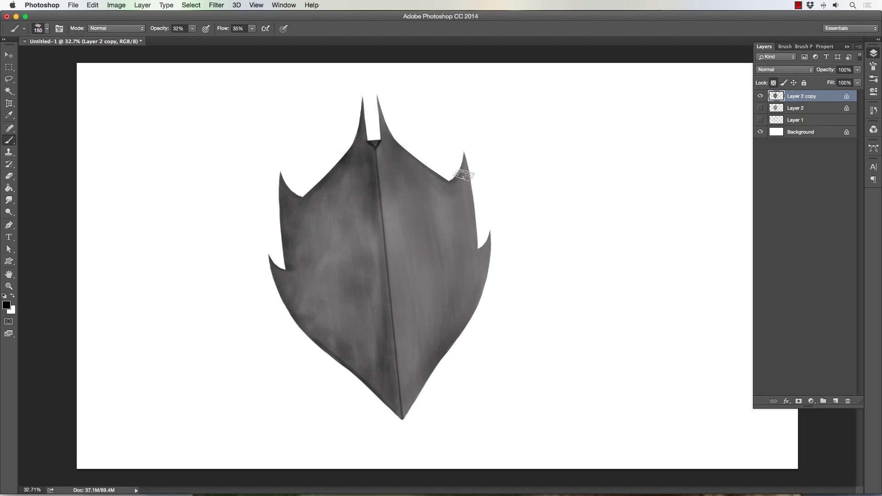
# Paint a dark patch right of the centre line and darken both halves broadly, enlarging the brush from 250 to 500 px.
pyautogui.press(']')
pyautogui.press(']')
pyautogui.press(']')
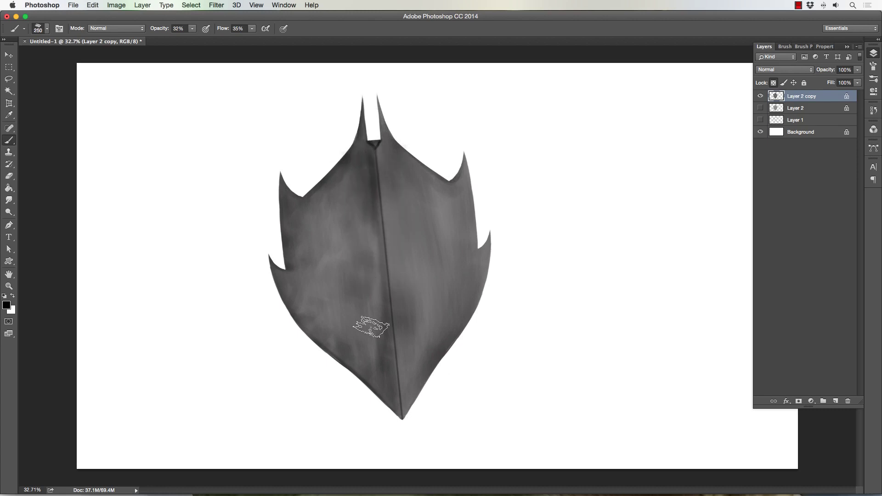
pyautogui.press(']')
pyautogui.press(']')
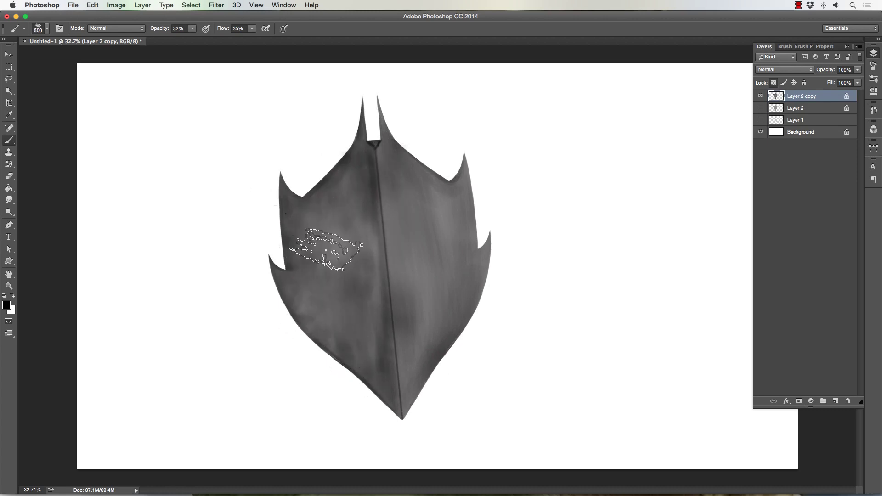
pyautogui.press('[')
pyautogui.press('[')
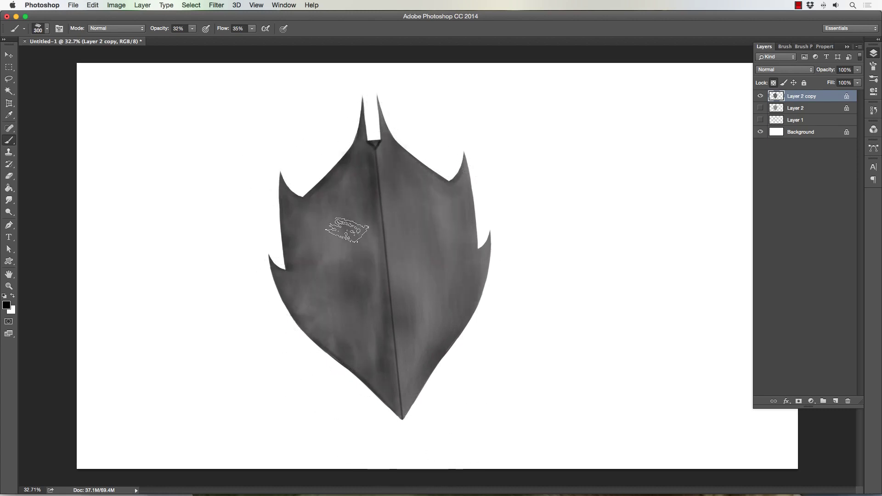
# Draw a thin dark border line inside the shield, parallel to its outline, with a 15 px brush.
pyautogui.press('[')
pyautogui.press('[')
pyautogui.press('[')
pyautogui.press('[')
pyautogui.press('[')
pyautogui.press('[')
pyautogui.press('[')
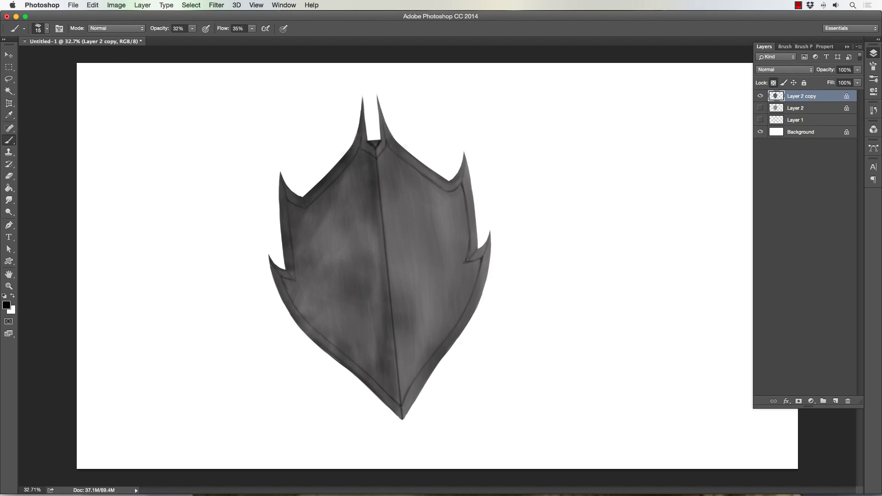
# Draw a second thin dark border line just inside the first one, following it around both side spikes.
pyautogui.press('[')
pyautogui.moveTo(299, 273); pyautogui.dragTo(298, 283)
pyautogui.moveTo(452, 271); pyautogui.dragTo(477, 263)
# Switch the brush colour to white and paint a soft highlight along the right side of the centre line with a 25 to 45 px brush.
pyautogui.press('x')
pyautogui.press(']')
pyautogui.press(']')
pyautogui.press(']')
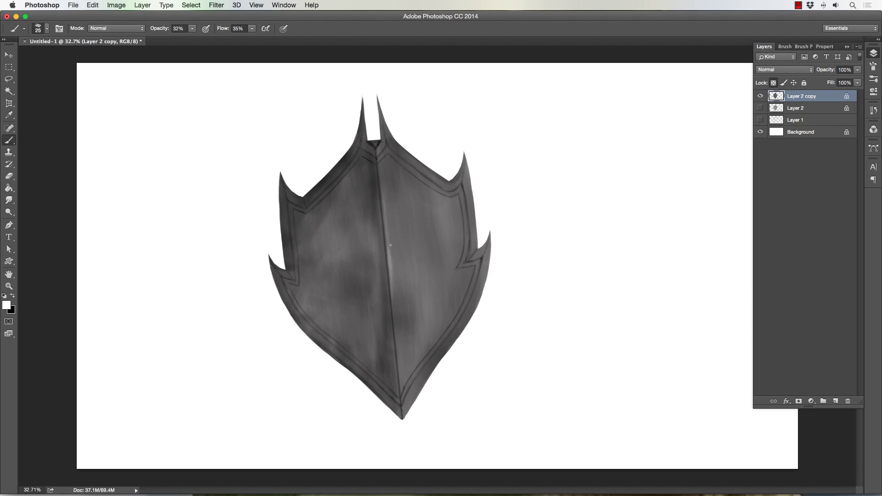
pyautogui.press(']')
pyautogui.press(']')
pyautogui.moveTo(391, 270)
pyautogui.mouseDown()
pyautogui.moveTo(396, 335)
pyautogui.moveTo(396, 263)
pyautogui.moveTo(398, 299)
pyautogui.mouseUp()
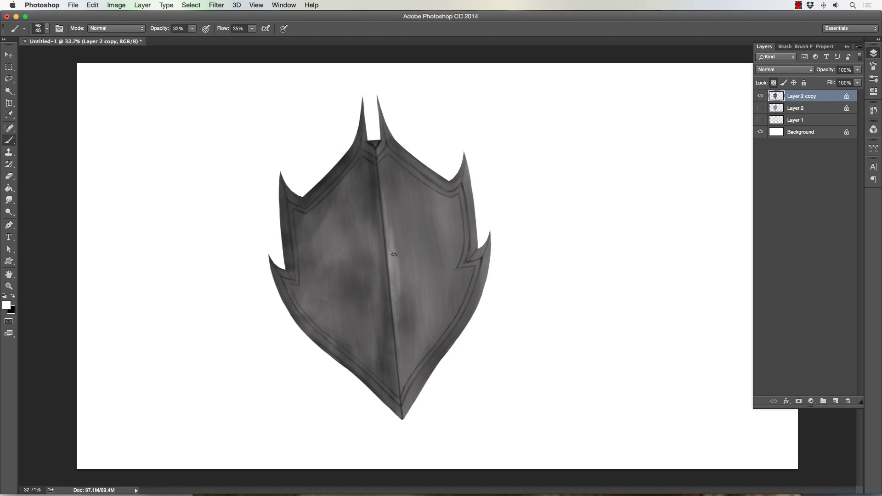
pyautogui.press(']')
pyautogui.press(']')
pyautogui.press('[')
pyautogui.press('[')
pyautogui.press('[')
pyautogui.press('[')
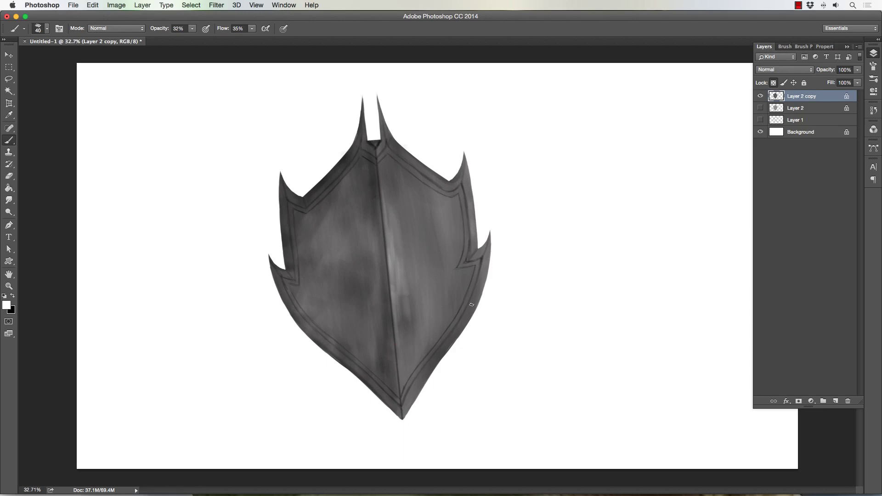
# Paint white highlights along the shield's lower-right rim with a brush of about 40 to 45 px.
pyautogui.moveTo(466, 320)
pyautogui.mouseDown()
pyautogui.moveTo(477, 292)
pyautogui.moveTo(454, 337)
pyautogui.moveTo(483, 272)
pyautogui.moveTo(446, 346)
pyautogui.moveTo(479, 285)
pyautogui.moveTo(466, 315)
pyautogui.mouseUp()
pyautogui.press('[')
pyautogui.press(']')
pyautogui.press(']')
pyautogui.press('[')
pyautogui.press(']')
pyautogui.press(']')
pyautogui.moveTo(443, 343); pyautogui.dragTo(423, 365)
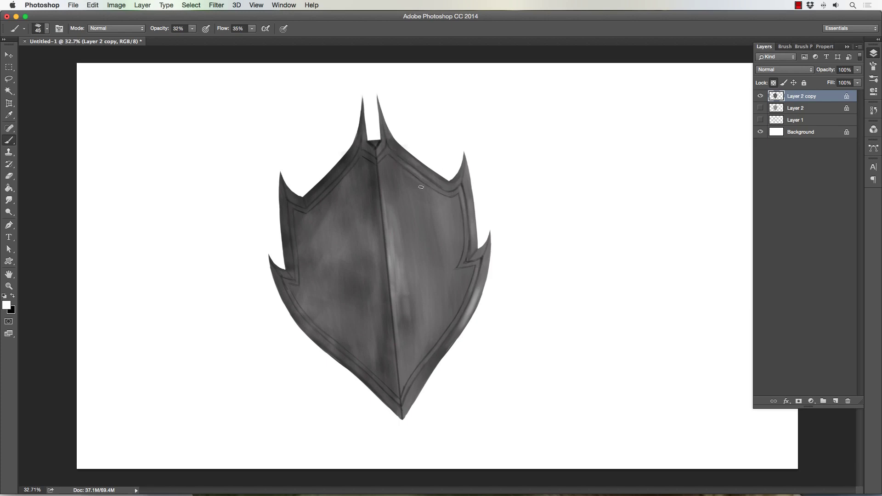
# Add faint white streaks to the right half of the shield, enlarging the brush from 45 to 125 px.
pyautogui.press('[')
pyautogui.press(']')
pyautogui.press(']')
pyautogui.press('[')
pyautogui.press('[')
pyautogui.press(']')
pyautogui.press(']')
pyautogui.press(']')
pyautogui.press(']')
pyautogui.press(']')
pyautogui.press(']')
pyautogui.press(']')
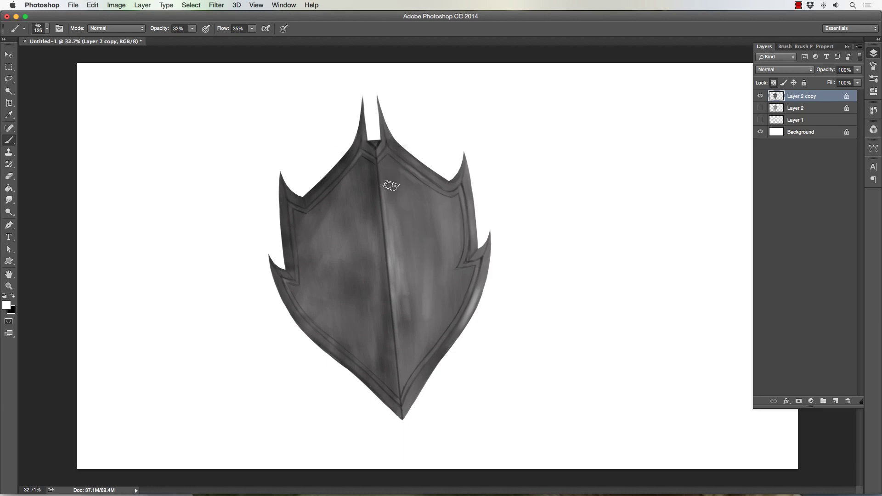
# Add faint white highlights to the shield's left half, varying the brush size between 70 and 100 px.
pyautogui.press('[')
pyautogui.press('[')
pyautogui.press('[')
pyautogui.press('[')
pyautogui.press('[')
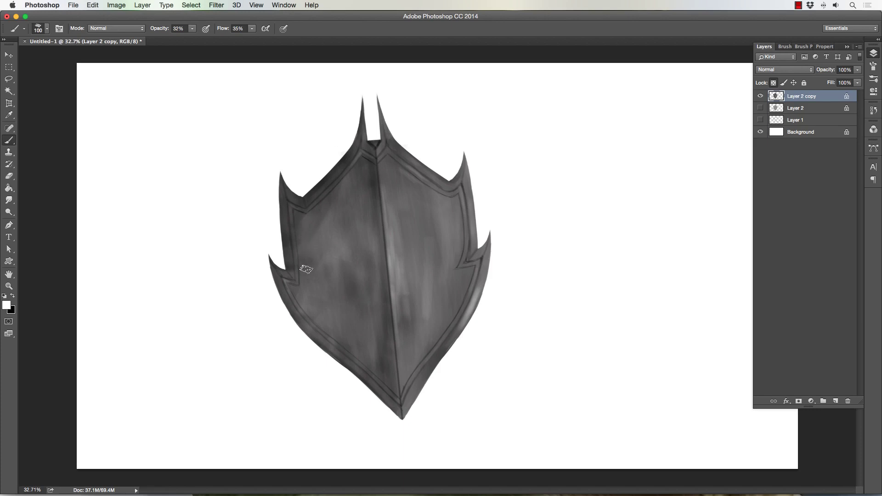
pyautogui.press('[')
pyautogui.press('[')
pyautogui.press(']')
pyautogui.press(']')
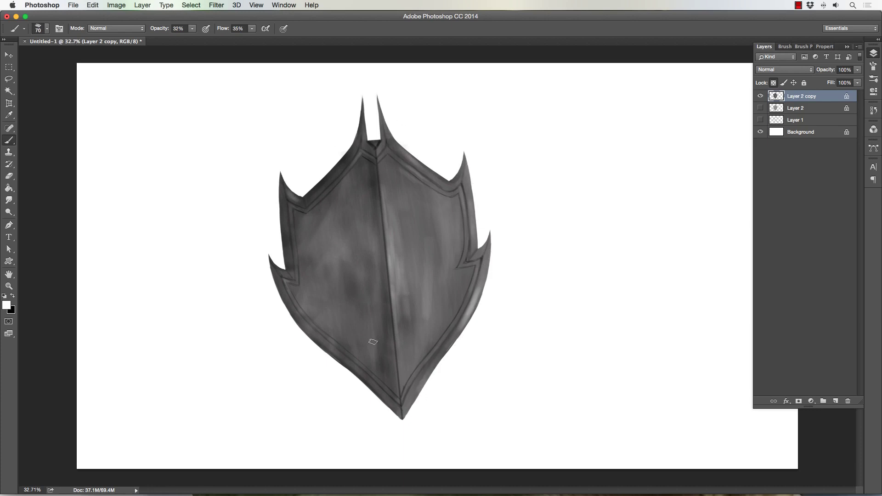
pyautogui.press(']')
pyautogui.press(']')
# Add a new layer directly beneath Layer 2 and fill it with white.
pyautogui.click(835, 401)
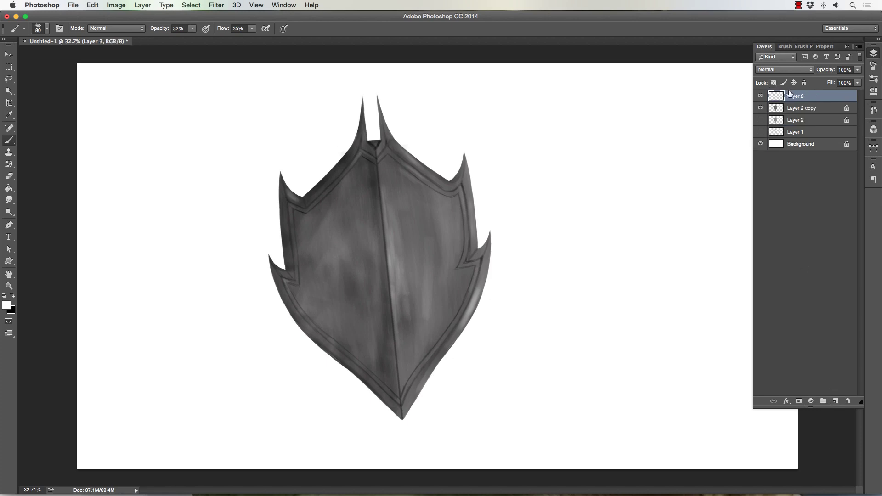
pyautogui.moveTo(794, 97); pyautogui.dragTo(793, 126)
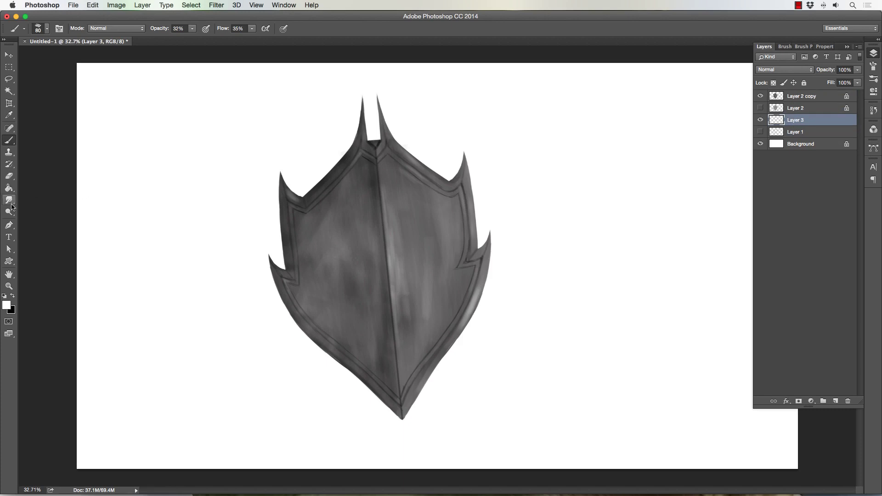
pyautogui.click(14, 189)
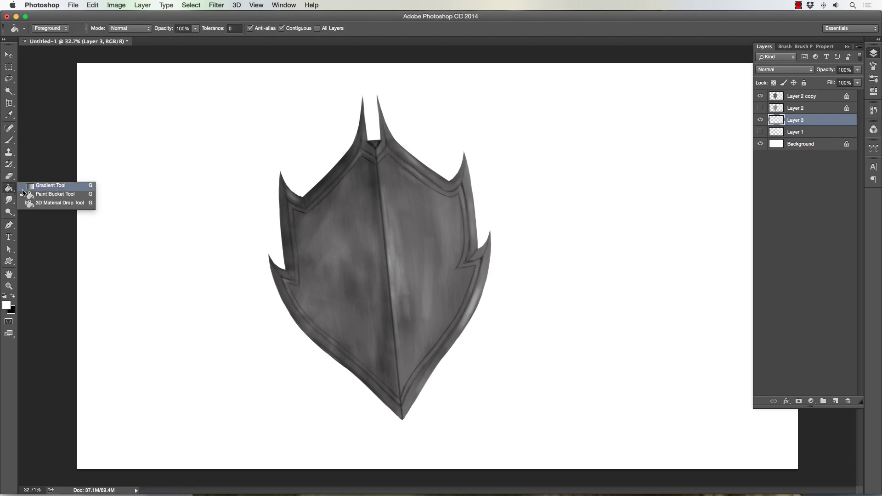
pyautogui.click(207, 231)
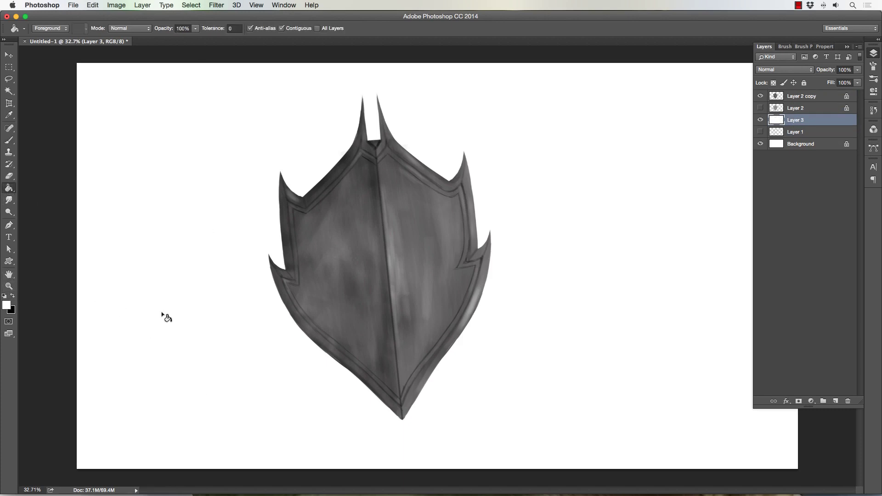
# Try white-to-black gradients running upward across the new background layer and undo them.
pyautogui.moveTo(9, 188); pyautogui.dragTo(25, 191)
pyautogui.moveTo(256, 374); pyautogui.dragTo(206, 115)
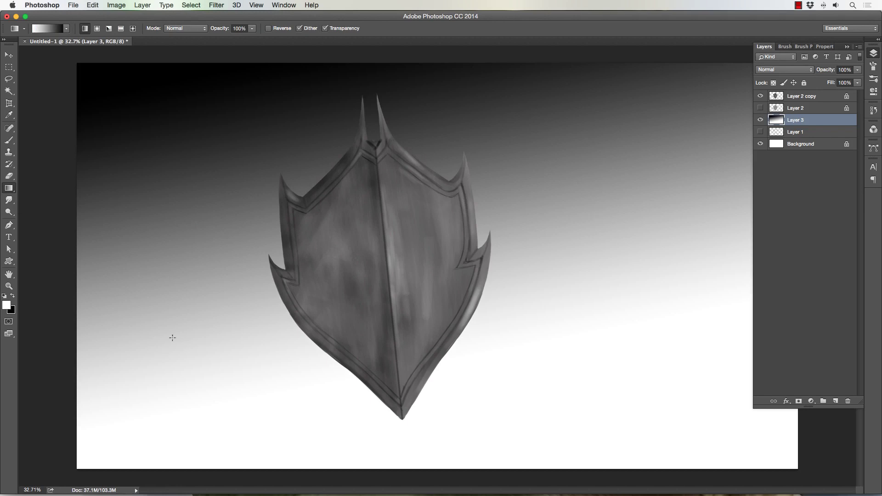
pyautogui.press('super+z')
pyautogui.click(9, 286)
pyautogui.moveTo(234, 338); pyautogui.dragTo(120, 278)
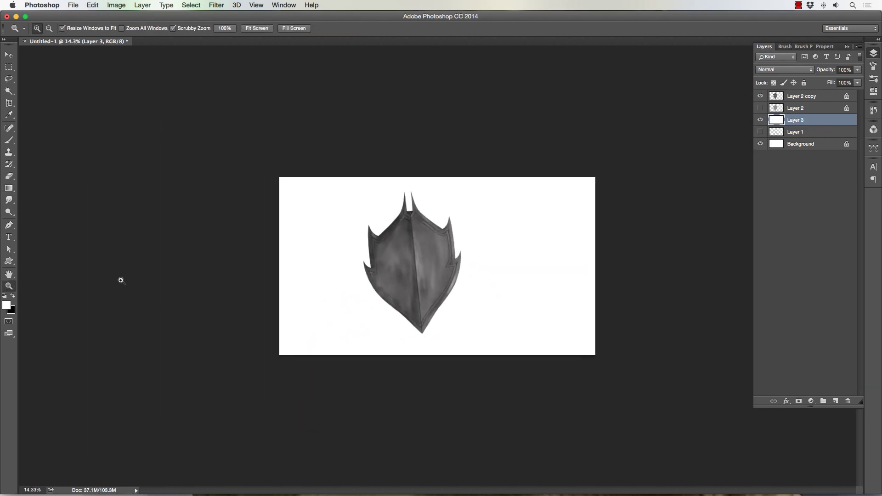
pyautogui.click(8, 189)
pyautogui.moveTo(369, 370); pyautogui.dragTo(330, 123)
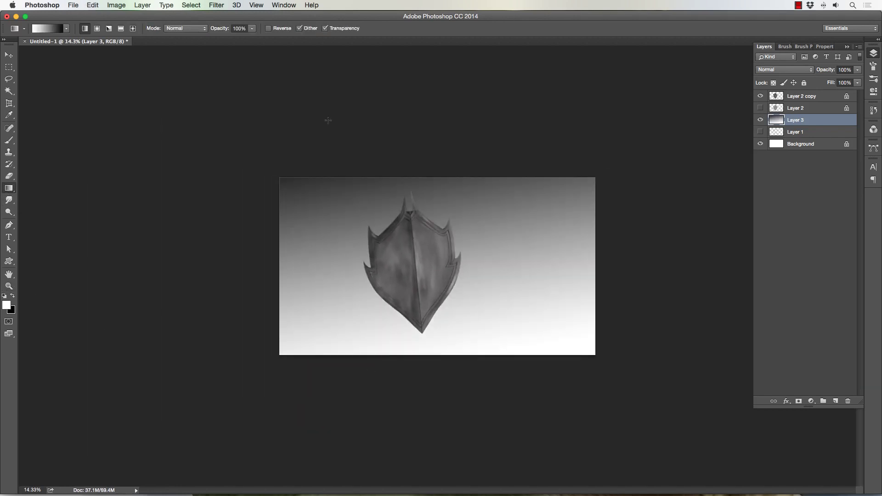
pyautogui.press('super+z')
# Fill Layer 3 with a slightly tilted linear gradient from light at the bottom to dark at the top, starting and ending beyond the canvas.
pyautogui.moveTo(383, 423); pyautogui.dragTo(337, 115)
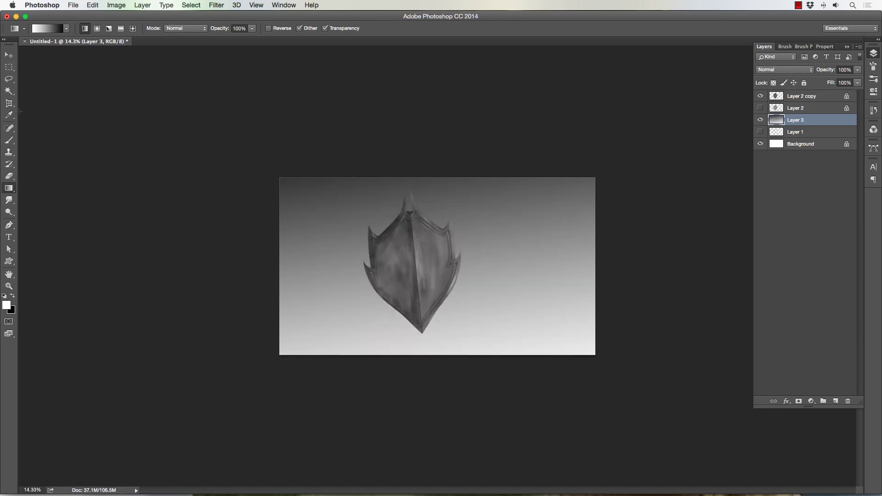
pyautogui.click(9, 286)
pyautogui.moveTo(454, 292); pyautogui.dragTo(481, 290)
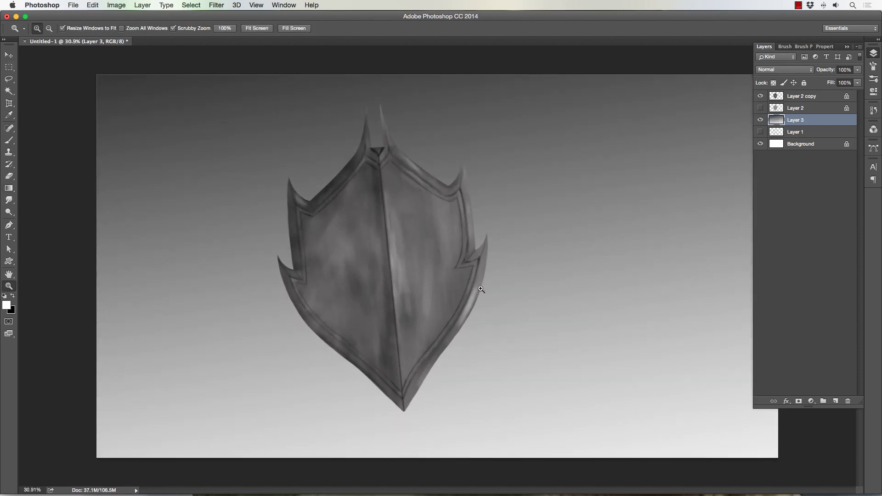
pyautogui.moveTo(321, 141); pyautogui.dragTo(326, 137)
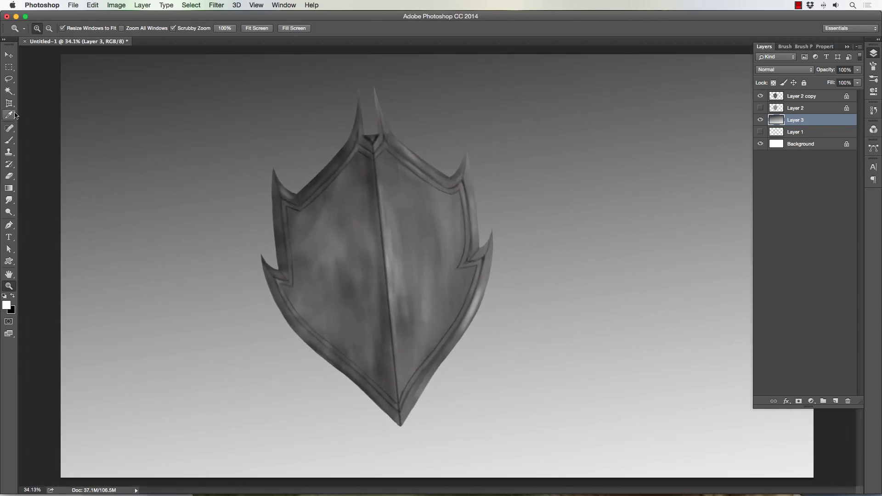
# Choose the Soft Shadow Brush and add a new layer directly beneath Layer 2 copy.
pyautogui.click(9, 140)
pyautogui.click(777, 99)
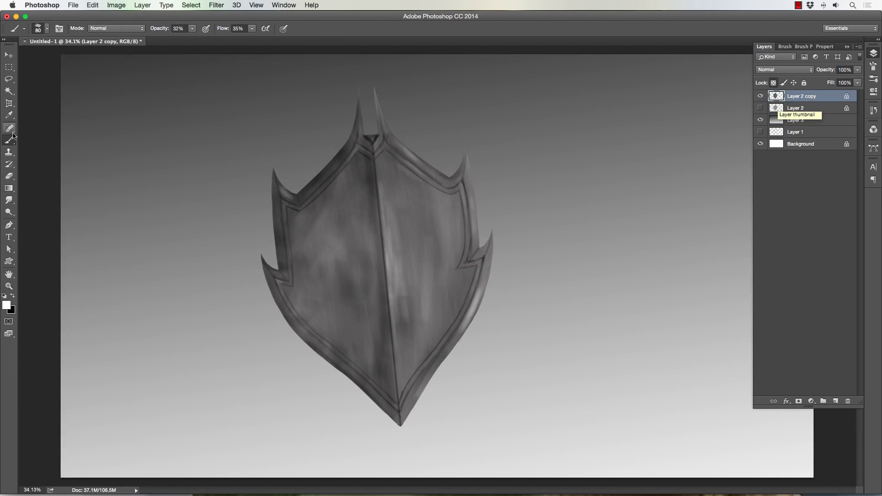
pyautogui.click(48, 31)
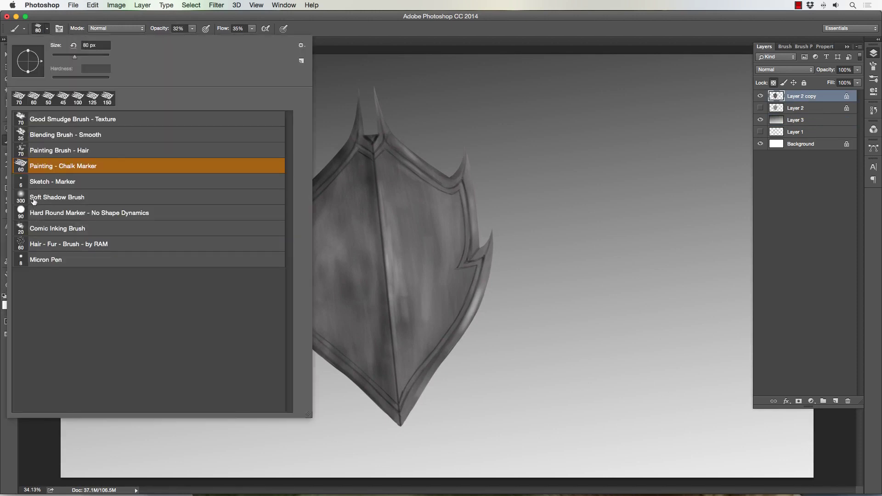
pyautogui.click(33, 199)
pyautogui.click(38, 424)
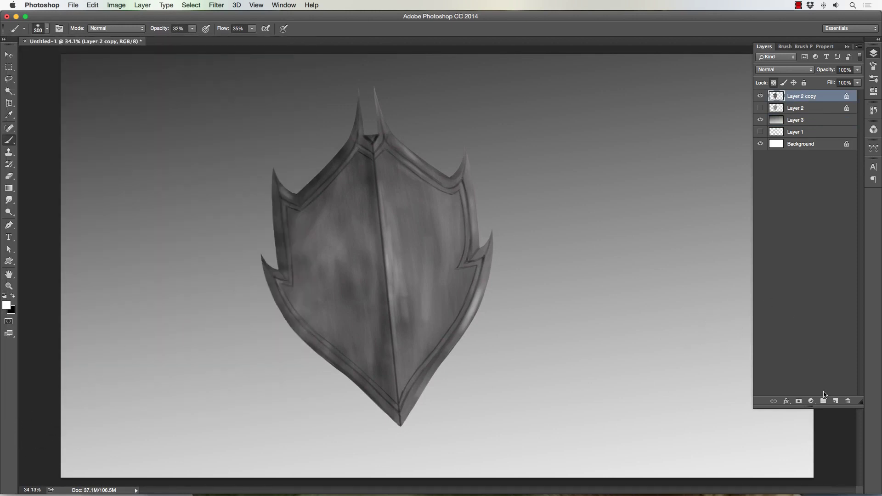
pyautogui.click(836, 401)
pyautogui.moveTo(795, 96); pyautogui.dragTo(789, 114)
# Paint a soft black shadow on the new layer all around the shield with a 500 px brush.
pyautogui.press(']')
pyautogui.press(']')
pyautogui.moveTo(264, 197); pyautogui.dragTo(291, 309)
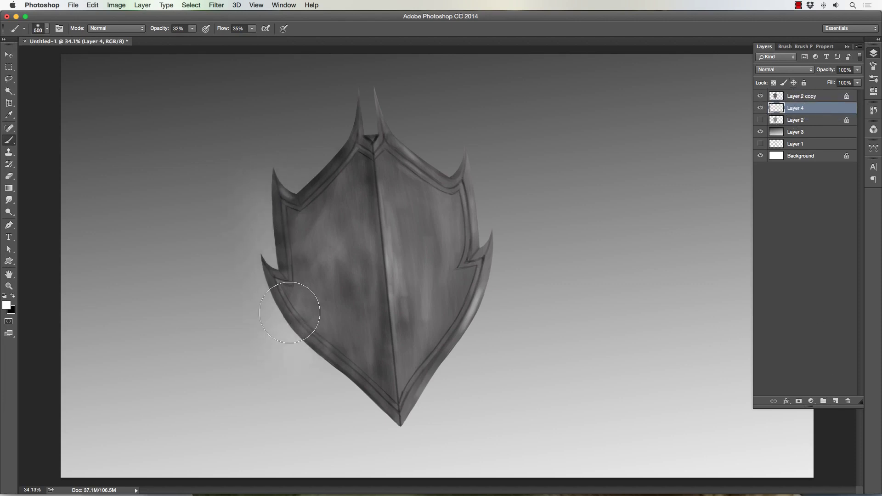
pyautogui.press('x')
pyautogui.moveTo(227, 321)
pyautogui.mouseDown()
pyautogui.moveTo(243, 294)
pyautogui.moveTo(254, 216)
pyautogui.moveTo(308, 350)
pyautogui.moveTo(267, 252)
pyautogui.moveTo(313, 346)
pyautogui.moveTo(374, 401)
pyautogui.moveTo(295, 218)
pyautogui.moveTo(366, 332)
pyautogui.moveTo(370, 265)
pyautogui.moveTo(421, 191)
pyautogui.moveTo(441, 180)
pyautogui.moveTo(473, 261)
pyautogui.moveTo(404, 404)
pyautogui.mouseUp()
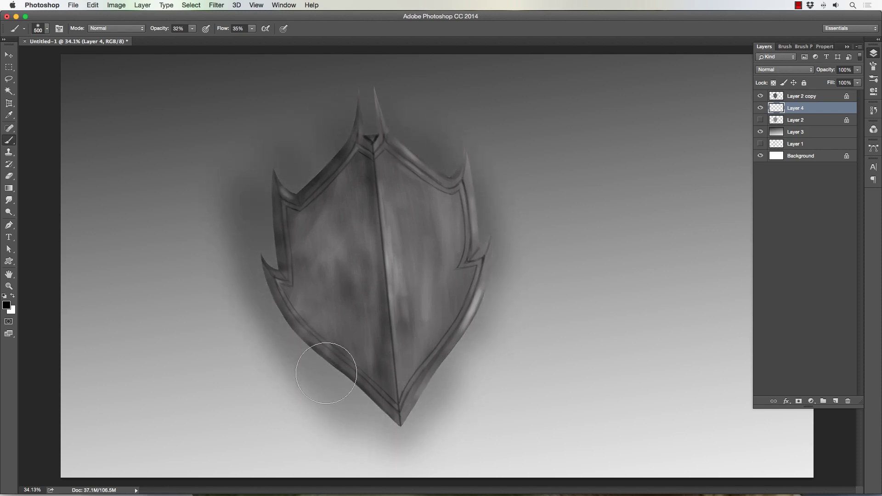
pyautogui.moveTo(316, 204)
pyautogui.mouseDown()
pyautogui.moveTo(389, 106)
pyautogui.moveTo(422, 187)
pyautogui.moveTo(478, 283)
pyautogui.moveTo(328, 374)
pyautogui.mouseUp()
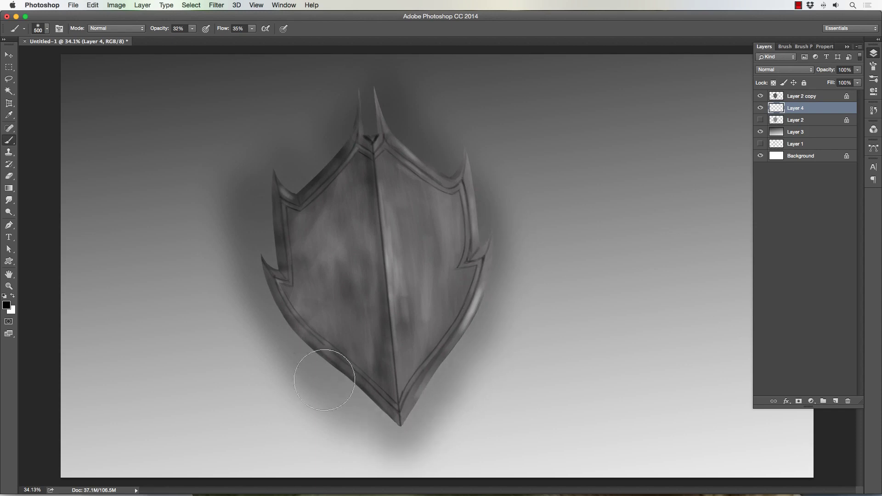
pyautogui.moveTo(230, 187)
pyautogui.mouseDown()
pyautogui.moveTo(288, 330)
pyautogui.moveTo(396, 429)
pyautogui.moveTo(350, 339)
pyautogui.moveTo(315, 163)
pyautogui.moveTo(324, 194)
pyautogui.moveTo(283, 338)
pyautogui.moveTo(278, 203)
pyautogui.moveTo(291, 295)
pyautogui.moveTo(341, 341)
pyautogui.moveTo(376, 356)
pyautogui.moveTo(354, 167)
pyautogui.moveTo(401, 167)
pyautogui.moveTo(459, 249)
pyautogui.moveTo(438, 361)
pyautogui.moveTo(381, 171)
pyautogui.moveTo(346, 127)
pyautogui.moveTo(345, 95)
pyautogui.moveTo(343, 341)
pyautogui.moveTo(275, 196)
pyautogui.moveTo(367, 397)
pyautogui.moveTo(287, 241)
pyautogui.moveTo(329, 346)
pyautogui.moveTo(352, 334)
pyautogui.moveTo(345, 147)
pyautogui.moveTo(443, 270)
pyautogui.moveTo(354, 443)
pyautogui.mouseUp()
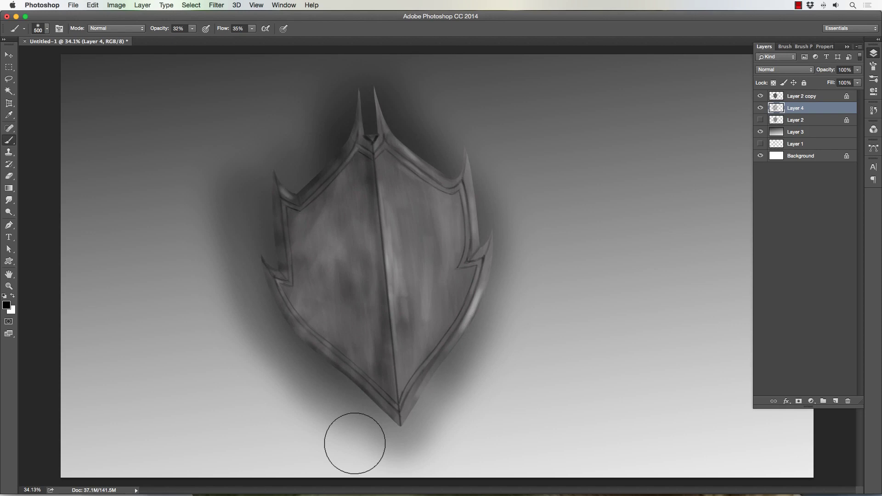
# On Layer 2 copy, paint small black cracks and nicks across the shield's right half with the Painting - Chalk Marker brush at about 25 px.
pyautogui.click(776, 100)
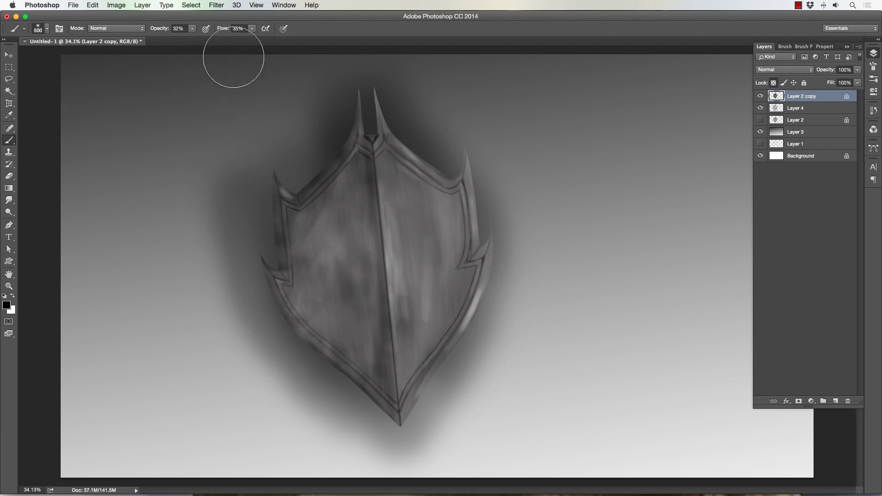
pyautogui.click(43, 28)
pyautogui.click(46, 163)
pyautogui.press('Return')
pyautogui.press('[')
pyautogui.press(']')
pyautogui.press(']')
pyautogui.press('[')
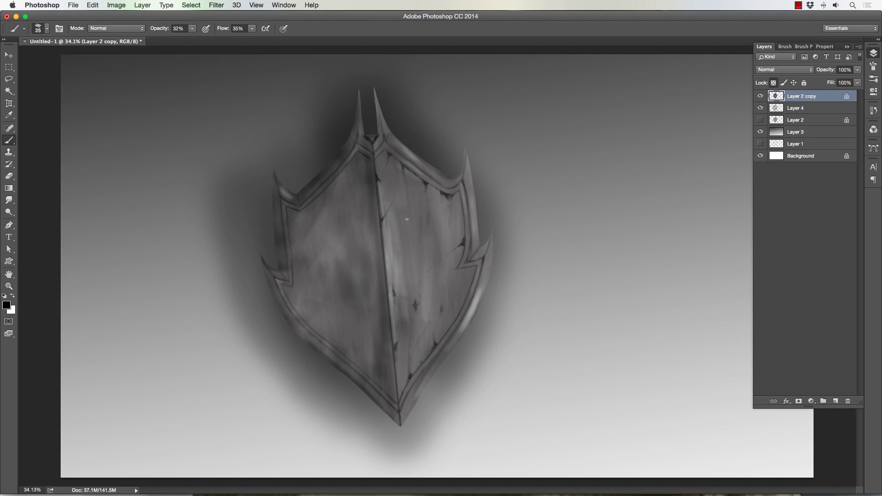
pyautogui.moveTo(398, 255); pyautogui.dragTo(404, 281)
pyautogui.press(']')
pyautogui.moveTo(450, 231); pyautogui.dragTo(453, 239)
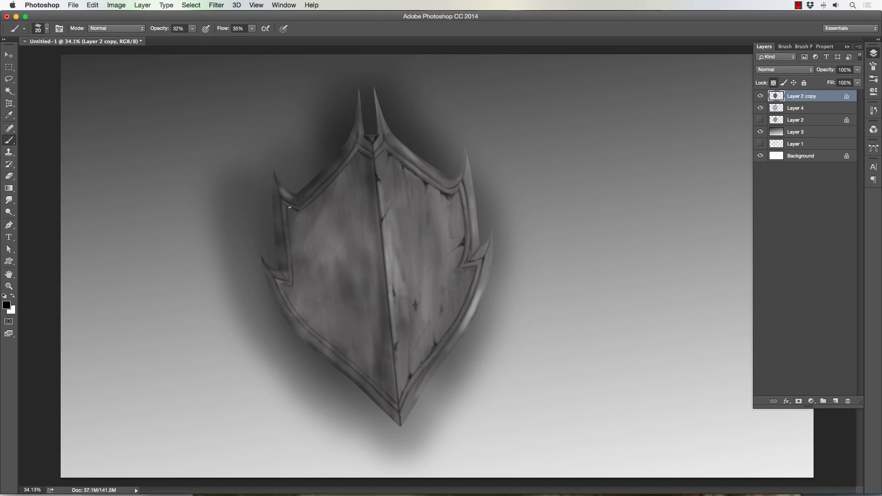
# Paint matching thin black cracks and nicks across the shield's left half with a brush of about 20 px.
pyautogui.press('[')
pyautogui.moveTo(345, 356); pyautogui.dragTo(345, 344)
pyautogui.press(']')
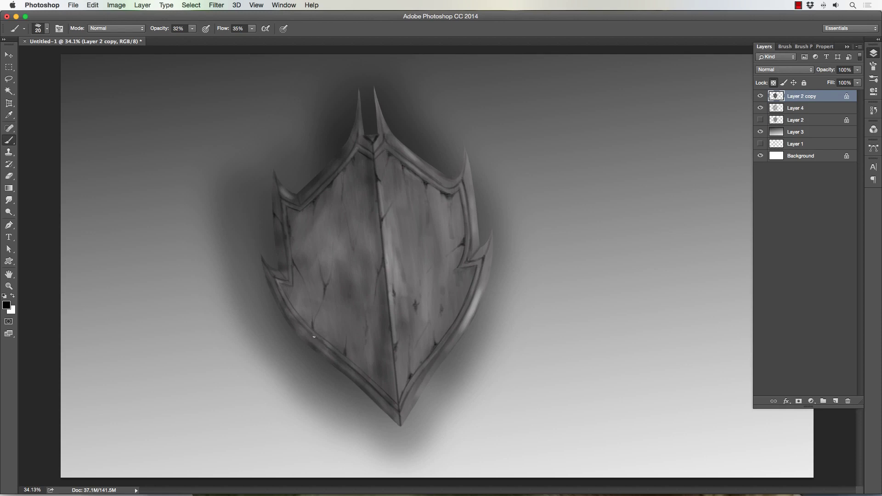
pyautogui.press('[')
# Darken the whole shield with broad black strokes, enlarging the chalk brush from 125 to 400 px.
pyautogui.press(']')
pyautogui.press(']')
pyautogui.press(']')
pyautogui.press(']')
pyautogui.press(']')
pyautogui.press(']')
pyautogui.press(']')
pyautogui.press(']')
pyautogui.press(']')
pyautogui.press(']')
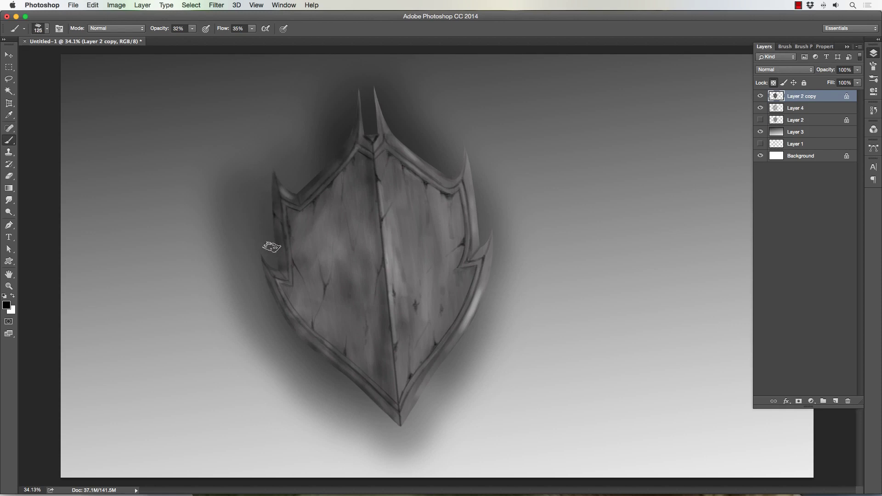
pyautogui.press(']')
pyautogui.press(']')
pyautogui.press(']')
pyautogui.press(']')
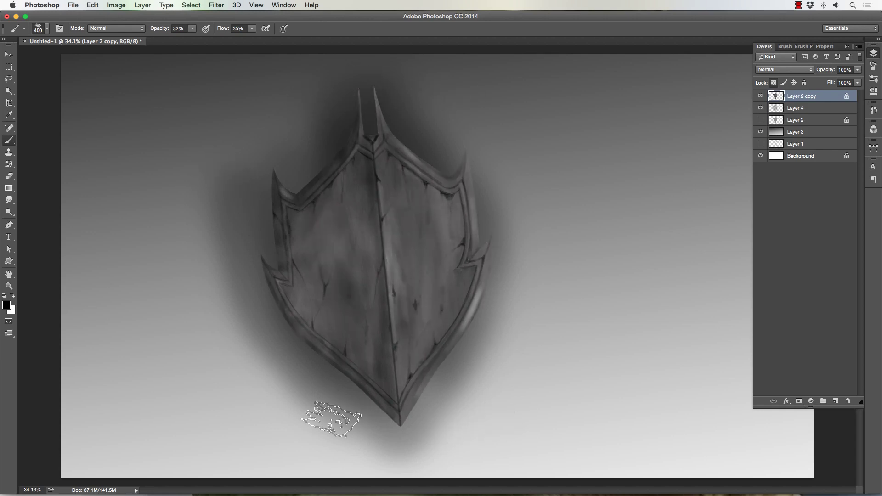
# Deepen the black shading on the shield's left half with a 250 to 200 px brush.
pyautogui.press('[')
pyautogui.press('[')
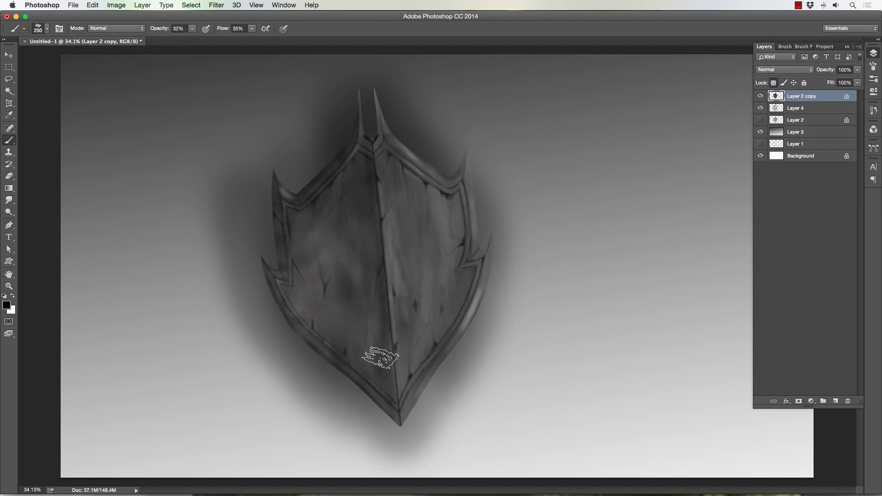
pyautogui.press('[')
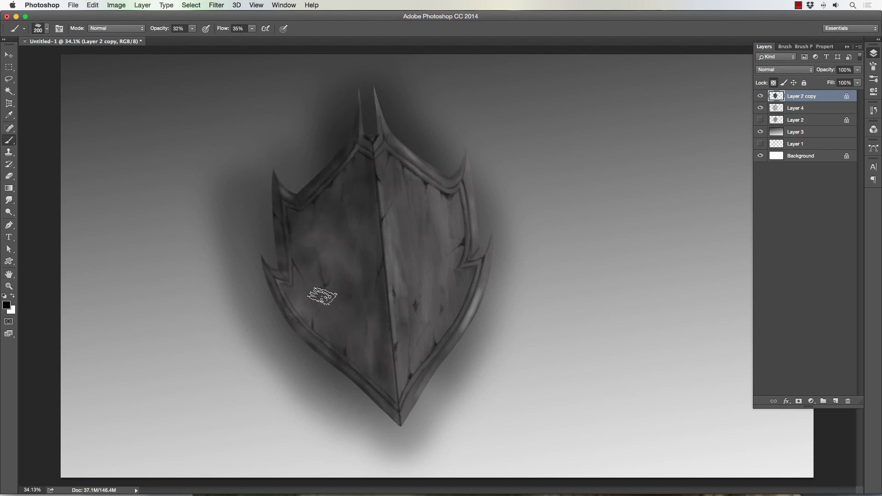
# Switch the brush colour to white and paint faint light streaks over the shield's right half, starting with a 125 px brush.
pyautogui.press('x')
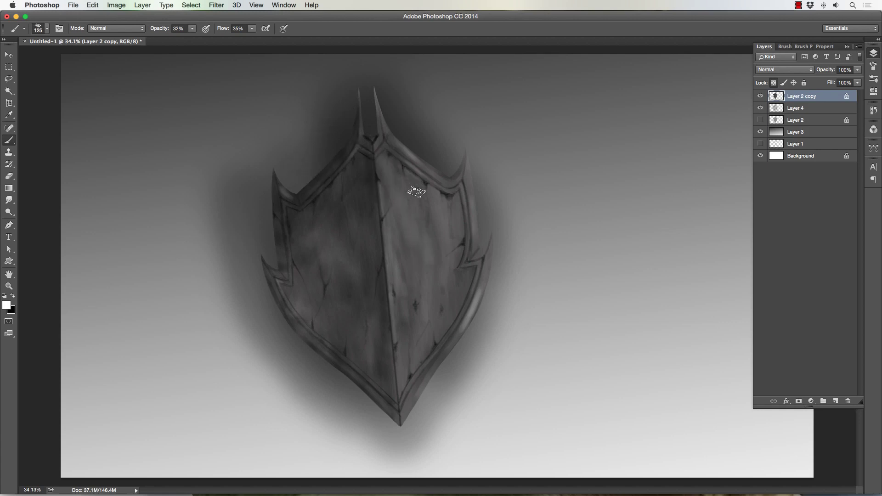
pyautogui.press('[')
pyautogui.press('[')
pyautogui.press('[')
pyautogui.press('[')
pyautogui.press('[')
pyautogui.moveTo(409, 239)
pyautogui.mouseDown()
pyautogui.moveTo(416, 270)
pyautogui.moveTo(438, 269)
pyautogui.moveTo(444, 325)
pyautogui.moveTo(453, 224)
pyautogui.mouseUp()
# Paint thin white highlights along the inner border of the shield's right side with a brush reduced to 15 px.
pyautogui.press('[')
pyautogui.press('[')
pyautogui.press('[')
pyautogui.press('[')
pyautogui.press('[')
pyautogui.press('[')
pyautogui.press('[')
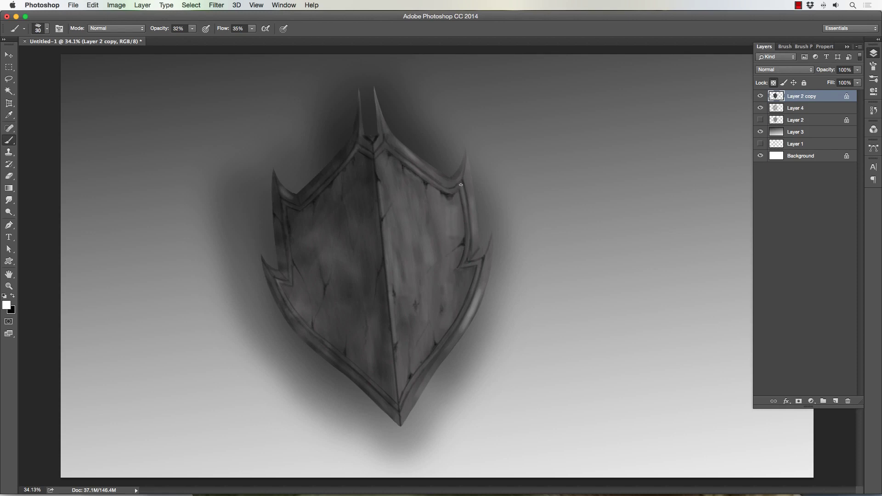
pyautogui.press('[')
pyautogui.moveTo(466, 253); pyautogui.dragTo(464, 198)
pyautogui.moveTo(409, 164); pyautogui.dragTo(390, 149)
pyautogui.moveTo(431, 179); pyautogui.dragTo(411, 163)
pyautogui.moveTo(481, 260); pyautogui.dragTo(472, 292)
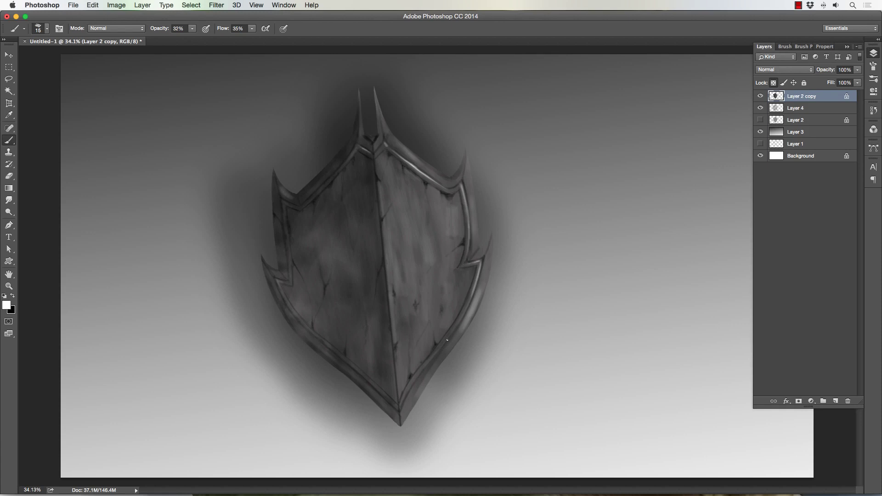
pyautogui.moveTo(432, 359); pyautogui.dragTo(448, 337)
# Highlight the shield's outer right rim, its side spikes and the two top spikes in white with a 25 px brush.
pyautogui.press(']')
pyautogui.moveTo(477, 217)
pyautogui.mouseDown()
pyautogui.moveTo(468, 169)
pyautogui.moveTo(476, 219)
pyautogui.moveTo(471, 192)
pyautogui.mouseUp()
pyautogui.moveTo(476, 223); pyautogui.dragTo(478, 235)
pyautogui.press(']')
pyautogui.moveTo(485, 290)
pyautogui.mouseDown()
pyautogui.moveTo(490, 244)
pyautogui.moveTo(483, 307)
pyautogui.moveTo(492, 239)
pyautogui.mouseUp()
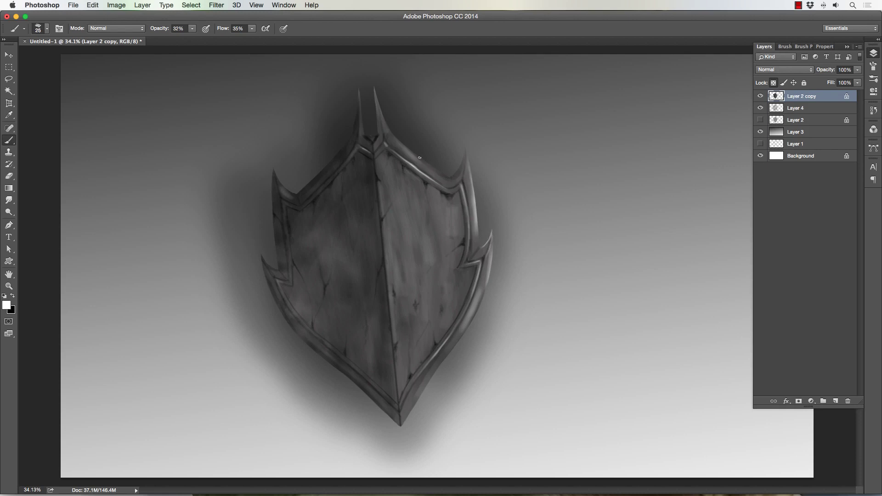
pyautogui.moveTo(419, 157)
pyautogui.mouseDown()
pyautogui.moveTo(401, 142)
pyautogui.moveTo(425, 161)
pyautogui.mouseUp()
pyautogui.moveTo(387, 124)
pyautogui.mouseDown()
pyautogui.moveTo(376, 89)
pyautogui.moveTo(359, 90)
pyautogui.mouseUp()
# Paint white highlights along the upper-left rim and the left inner border, reducing the brush to 15 px.
pyautogui.moveTo(317, 173); pyautogui.dragTo(332, 156)
pyautogui.press('[')
pyautogui.moveTo(285, 201); pyautogui.dragTo(294, 205)
pyautogui.moveTo(291, 269); pyautogui.dragTo(289, 258)
pyautogui.press(']')
pyautogui.press('[')
pyautogui.press('[')
pyautogui.press('[')
pyautogui.moveTo(325, 341); pyautogui.dragTo(337, 350)
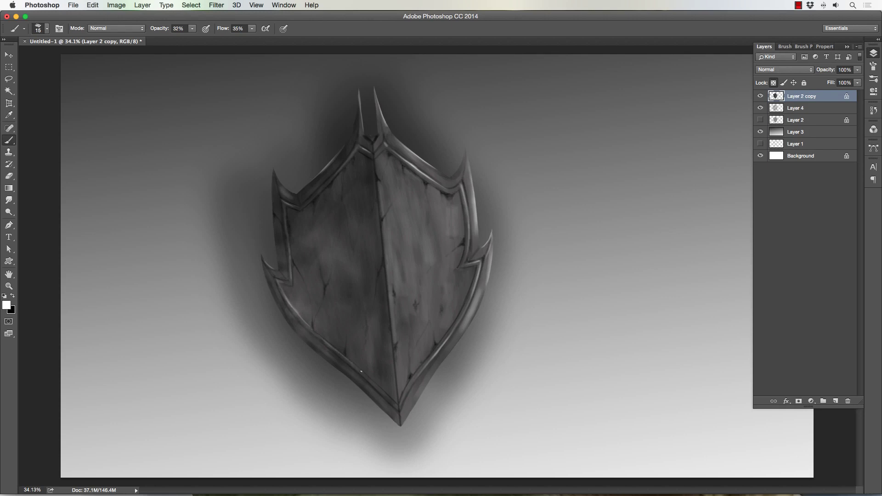
# Add fine white edge highlights beside the cracks and nicks on the shield's surface with a 10 px brush.
pyautogui.press(']')
pyautogui.press('[')
pyautogui.press('[')
pyautogui.moveTo(377, 175); pyautogui.dragTo(380, 179)
pyautogui.moveTo(442, 304); pyautogui.dragTo(442, 308)
pyautogui.click(457, 290)
pyautogui.moveTo(406, 193); pyautogui.dragTo(399, 190)
# Add a new top layer and draw a jagged black face outline with an eye on the shield's left half, using a 10 to 15 px brush.
pyautogui.click(835, 402)
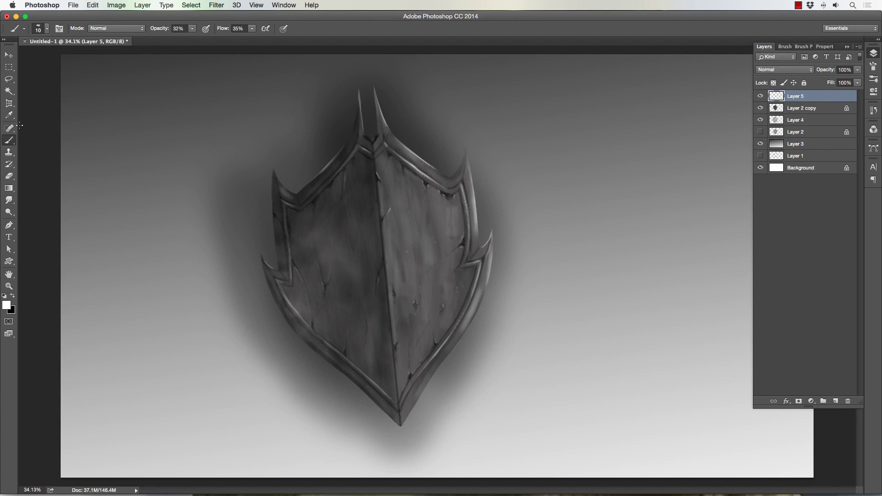
pyautogui.click(12, 297)
pyautogui.moveTo(342, 233); pyautogui.dragTo(303, 219)
pyautogui.moveTo(330, 246)
pyautogui.mouseDown()
pyautogui.moveTo(331, 268)
pyautogui.moveTo(326, 247)
pyautogui.mouseUp()
pyautogui.press(']')
pyautogui.press('[')
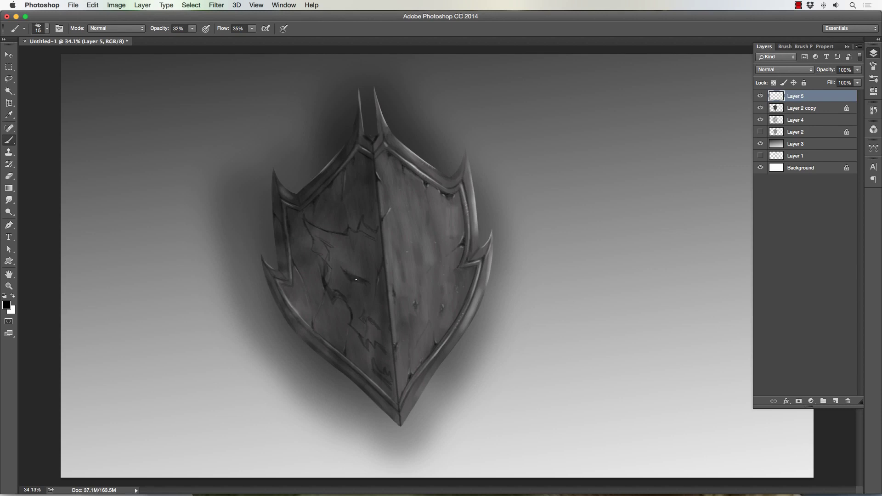
# Thicken the face's jagged edge, eye and mouth lines and darken its lower part with a 25 px black brush.
pyautogui.press(']')
pyautogui.moveTo(327, 253)
pyautogui.mouseDown()
pyautogui.moveTo(314, 238)
pyautogui.moveTo(327, 275)
pyautogui.mouseUp()
pyautogui.moveTo(381, 358)
pyautogui.mouseDown()
pyautogui.moveTo(388, 369)
pyautogui.moveTo(389, 355)
pyautogui.mouseUp()
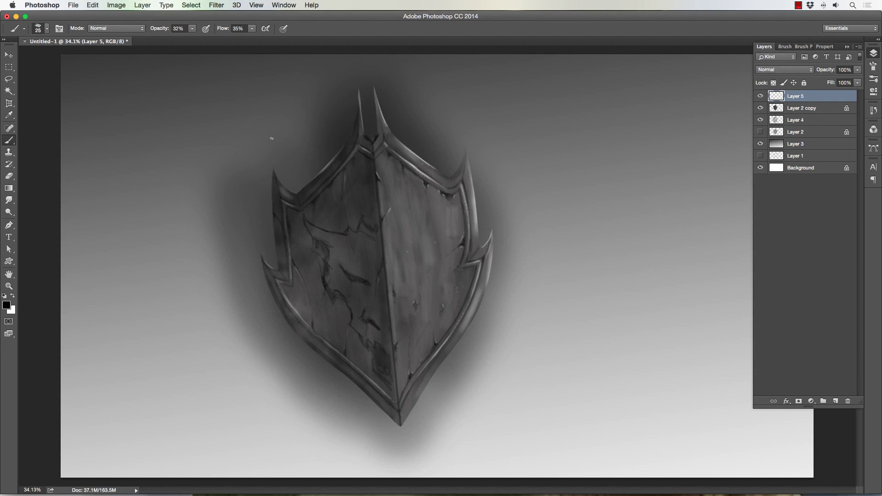
# Paint white highlights on the face's forehead, brow, cheek and nose with a 35 px brush at 32% opacity.
pyautogui.press('x')
pyautogui.press(']')
pyautogui.moveTo(342, 262)
pyautogui.mouseDown()
pyautogui.moveTo(362, 270)
pyautogui.moveTo(343, 258)
pyautogui.moveTo(338, 277)
pyautogui.moveTo(353, 295)
pyautogui.moveTo(362, 288)
pyautogui.moveTo(355, 287)
pyautogui.mouseUp()
pyautogui.moveTo(334, 243)
pyautogui.mouseDown()
pyautogui.moveTo(362, 237)
pyautogui.moveTo(350, 254)
pyautogui.moveTo(369, 256)
pyautogui.moveTo(381, 277)
pyautogui.moveTo(381, 306)
pyautogui.moveTo(372, 312)
pyautogui.moveTo(372, 337)
pyautogui.mouseUp()
# Add finer white highlights to the face's horn, crest, eye, mouth and chin, varying the brush size up to 35 px.
pyautogui.press('[')
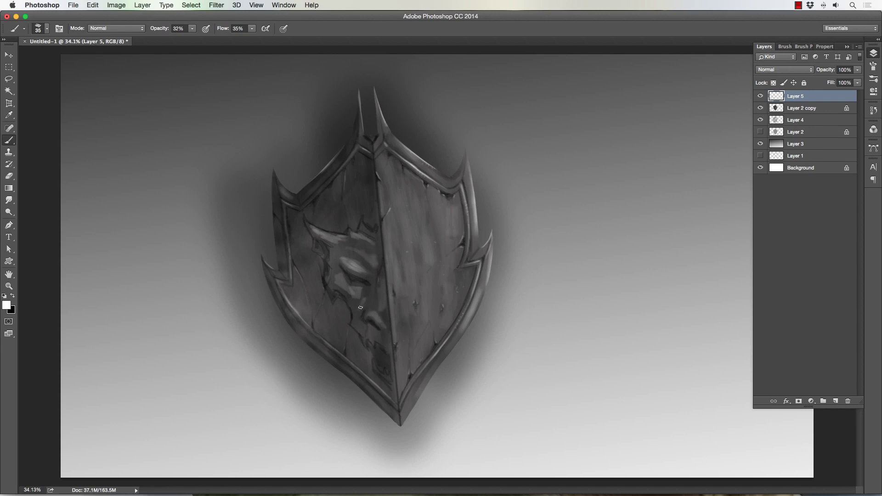
pyautogui.press('[')
pyautogui.moveTo(362, 225); pyautogui.dragTo(372, 231)
pyautogui.moveTo(363, 331); pyautogui.dragTo(387, 345)
pyautogui.moveTo(388, 380); pyautogui.dragTo(378, 369)
pyautogui.press(']')
pyautogui.press(']')
pyautogui.moveTo(310, 225); pyautogui.dragTo(340, 237)
pyautogui.press(']')
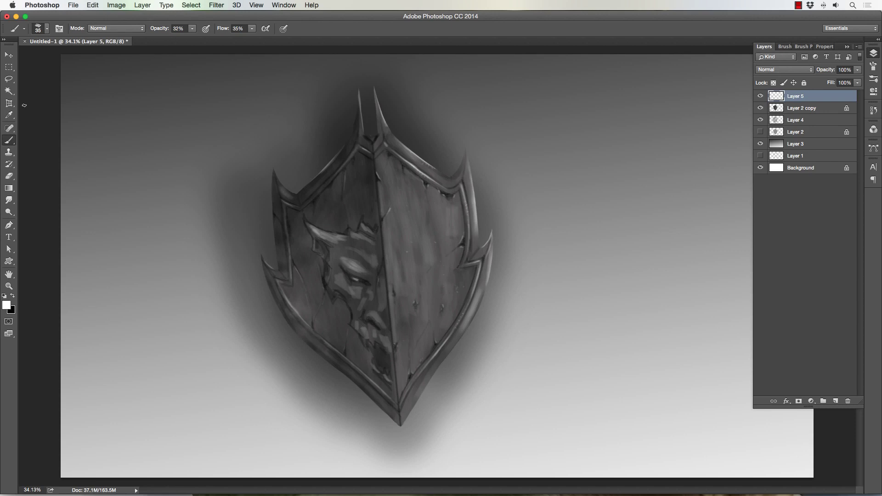
# Shift the painted half face slightly up and to the left and rotate it a little on the shield.
pyautogui.click(9, 54)
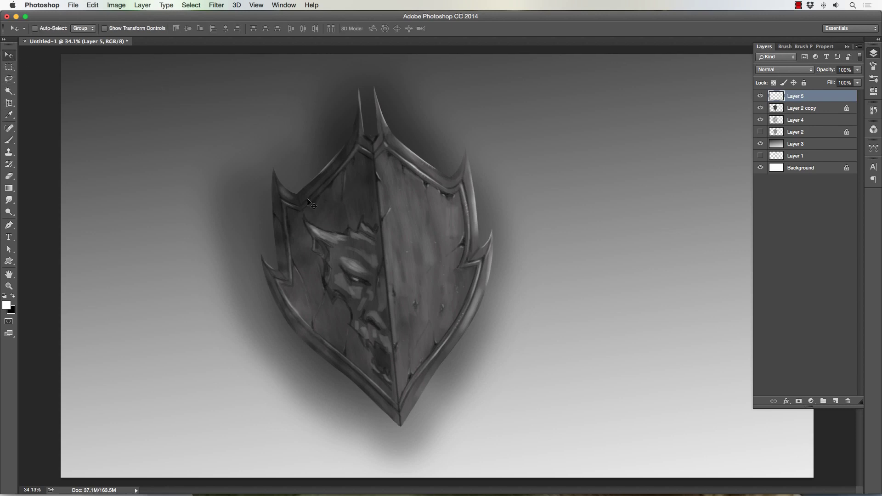
pyautogui.moveTo(305, 213)
pyautogui.mouseDown()
pyautogui.moveTo(305, 224)
pyautogui.moveTo(306, 214)
pyautogui.moveTo(335, 224)
pyautogui.moveTo(295, 218)
pyautogui.moveTo(302, 216)
pyautogui.mouseUp()
pyautogui.hotkey('ctrl', 't')
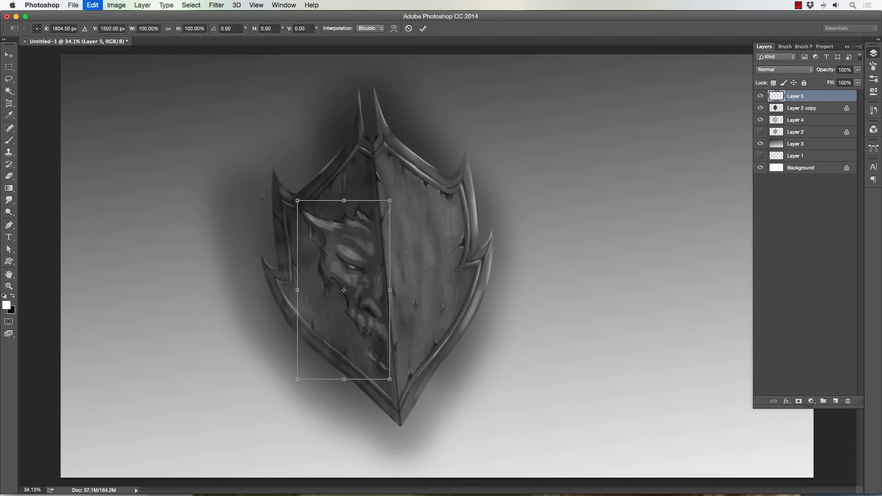
pyautogui.moveTo(252, 202); pyautogui.dragTo(251, 187)
pyautogui.press('Return')
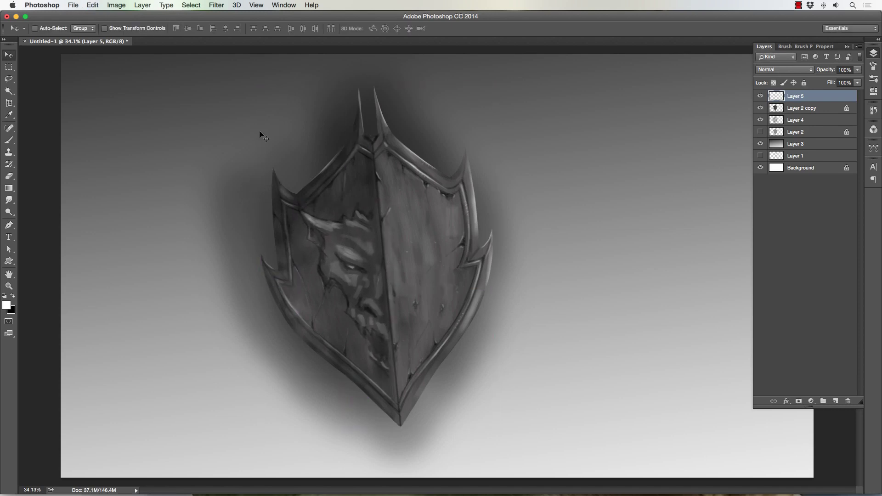
# Warp the half face so its horn bends outward and its chin follows the shield's central ridge.
pyautogui.click(90, 6)
pyautogui.moveTo(107, 201)
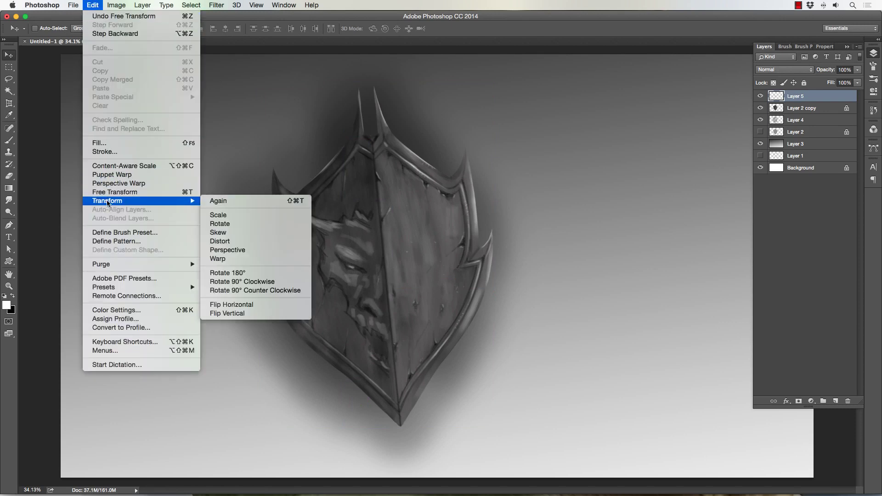
pyautogui.click(220, 259)
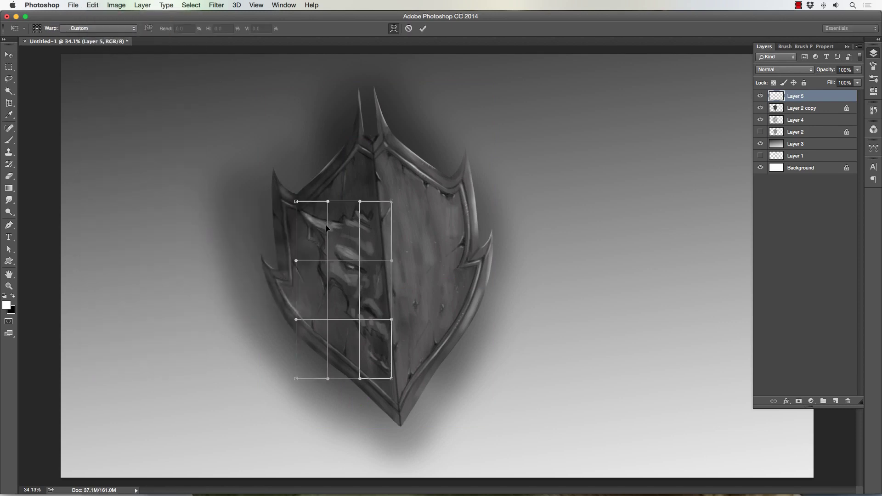
pyautogui.moveTo(328, 226); pyautogui.dragTo(323, 229)
pyautogui.moveTo(296, 202); pyautogui.dragTo(293, 207)
pyautogui.moveTo(350, 230); pyautogui.dragTo(350, 230)
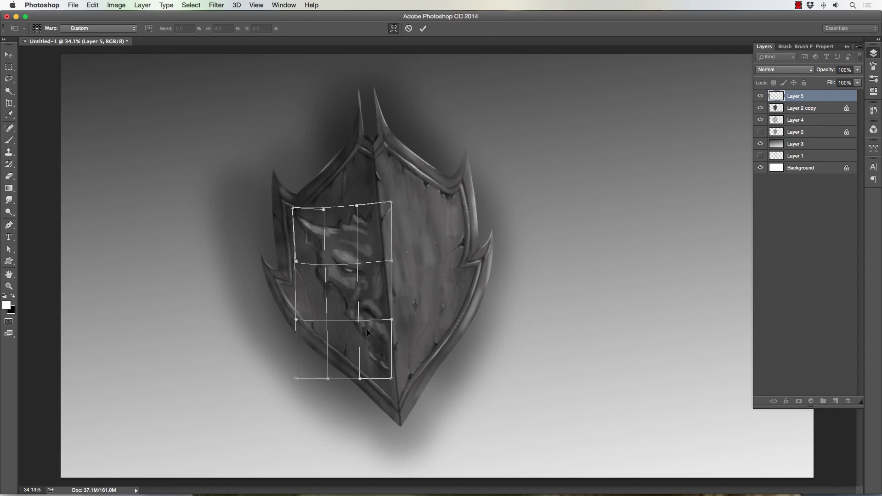
pyautogui.moveTo(367, 298); pyautogui.dragTo(396, 385)
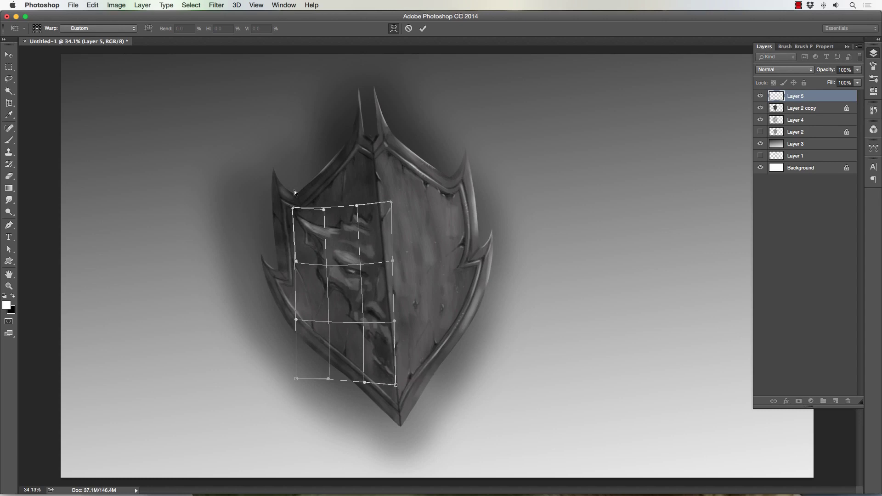
pyautogui.press('Return')
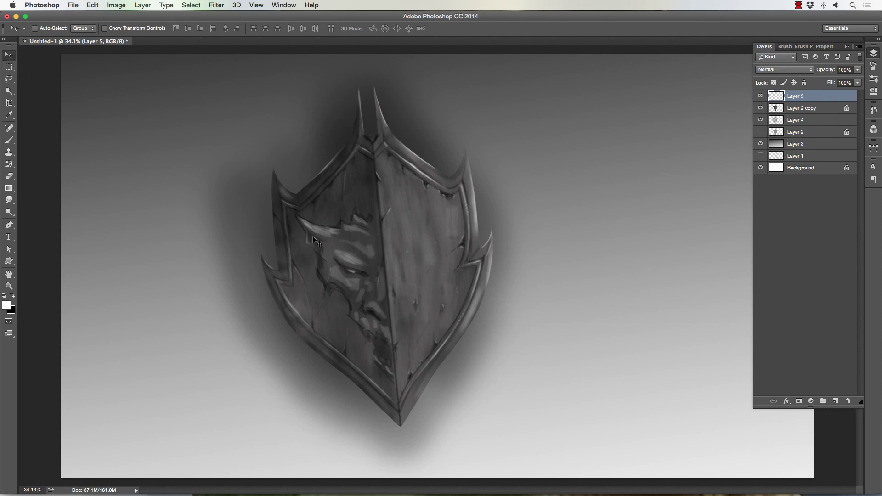
# Duplicate the half-face layer and flip the copy horizontally to form the face's other half.
pyautogui.keyDown('alt'); pyautogui.moveTo(314, 234); pyautogui.dragTo(372, 218); pyautogui.keyUp('alt')
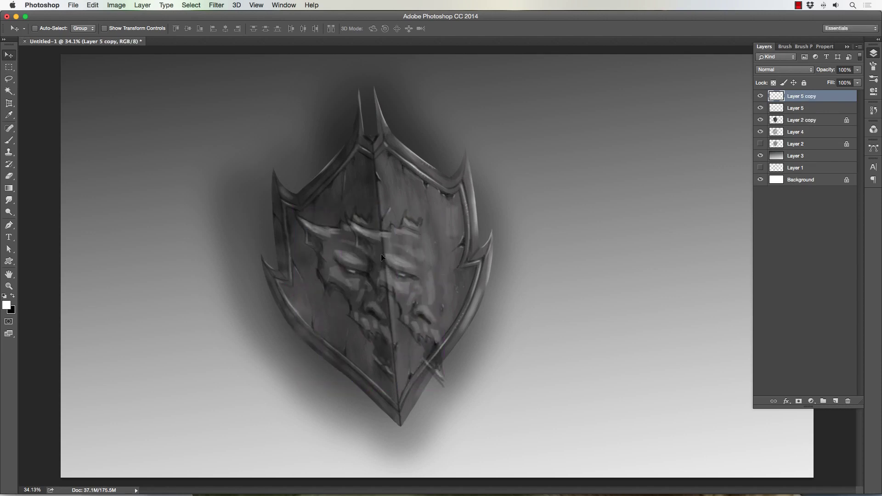
pyautogui.moveTo(365, 252)
pyautogui.mouseDown()
pyautogui.moveTo(368, 261)
pyautogui.moveTo(373, 248)
pyautogui.mouseUp()
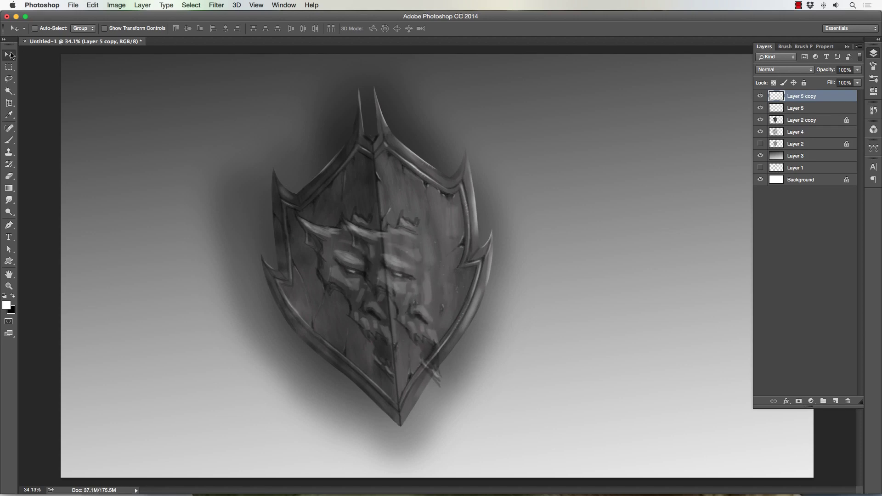
pyautogui.moveTo(310, 232); pyautogui.dragTo(351, 189)
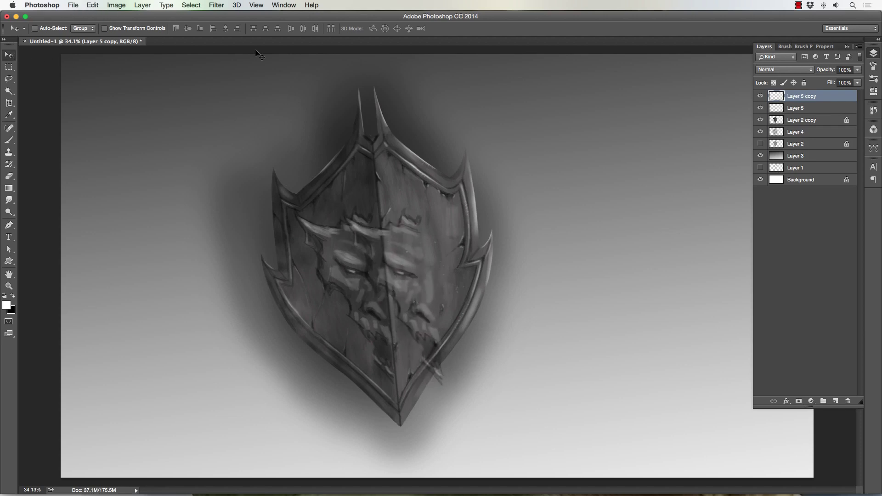
pyautogui.click(94, 5)
pyautogui.moveTo(198, 200)
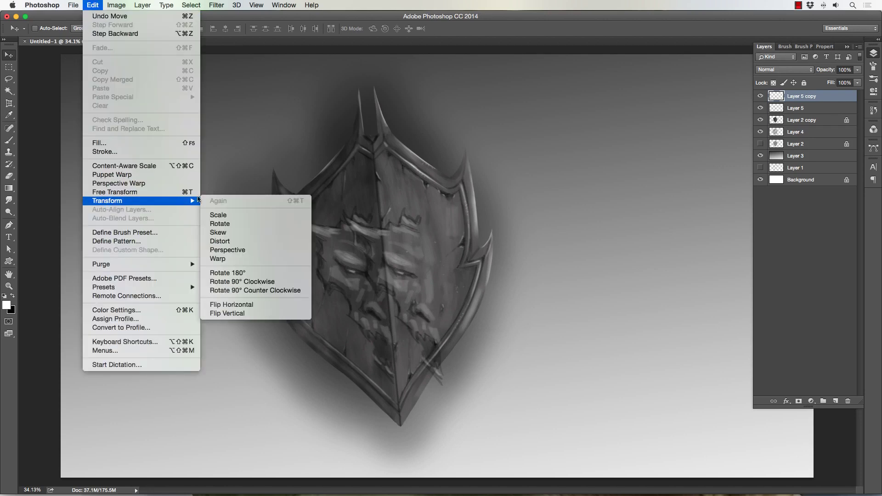
pyautogui.click(228, 305)
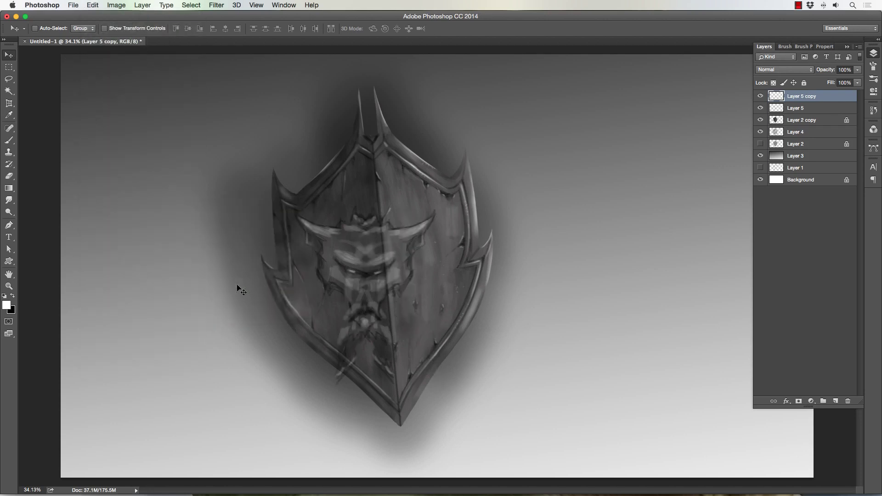
pyautogui.moveTo(357, 283)
pyautogui.mouseDown()
pyautogui.moveTo(370, 284)
pyautogui.moveTo(354, 285)
pyautogui.mouseUp()
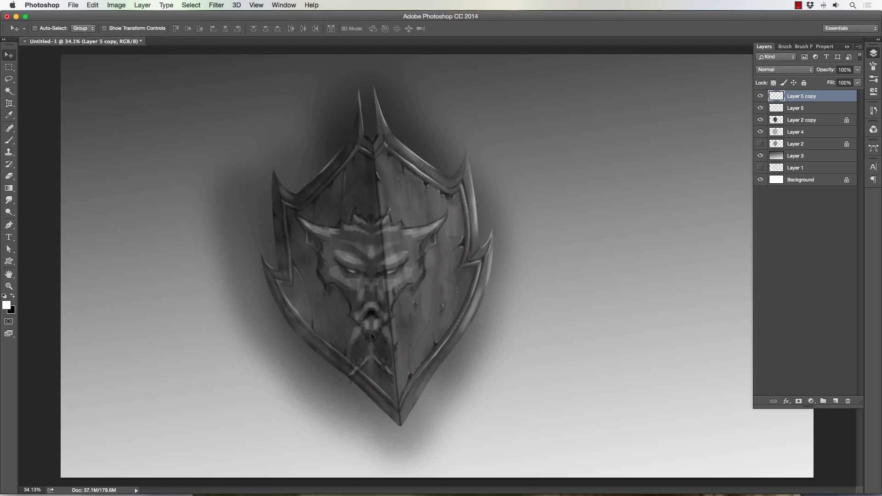
# Move the flipped face half onto the shield's right side and rotate it about -12.9° to meet the central ridge.
pyautogui.moveTo(372, 335); pyautogui.dragTo(395, 325)
pyautogui.hotkey('ctrl', 't')
pyautogui.moveTo(331, 177); pyautogui.dragTo(299, 208)
pyautogui.moveTo(389, 254); pyautogui.dragTo(396, 243)
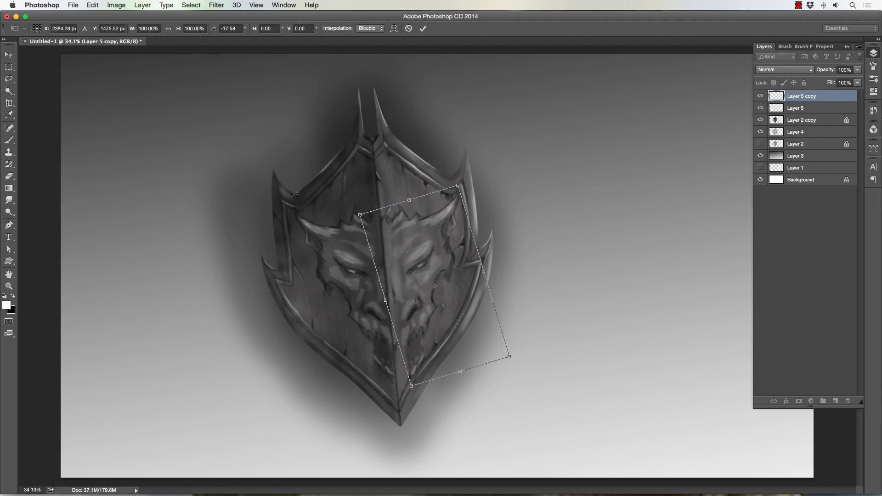
pyautogui.moveTo(292, 196); pyautogui.dragTo(300, 186)
pyautogui.moveTo(396, 251); pyautogui.dragTo(392, 253)
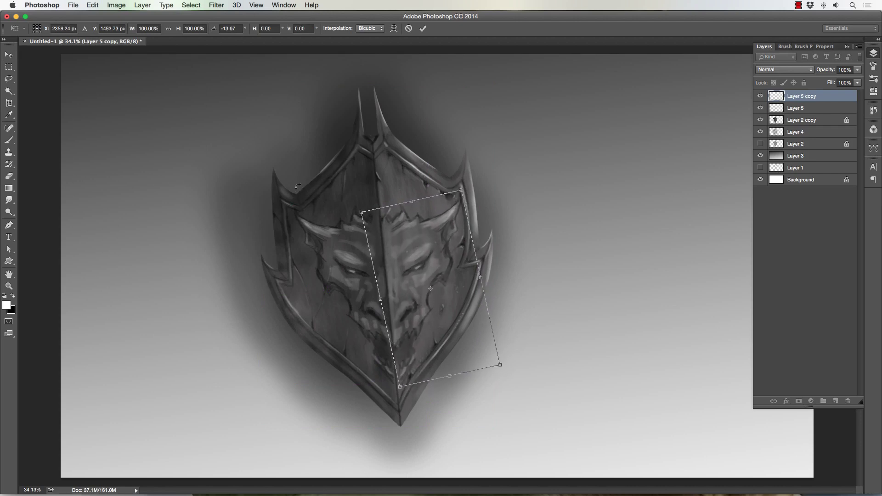
pyautogui.moveTo(295, 190); pyautogui.dragTo(296, 188)
pyautogui.moveTo(389, 239); pyautogui.dragTo(387, 237)
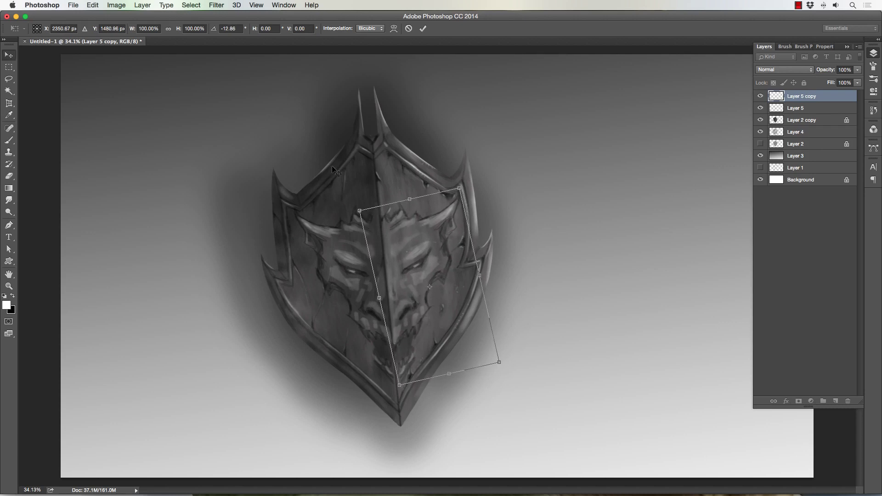
pyautogui.press('Return')
# Distort the right face half to about 92% width and 97% height to match the shield's perspective.
pyautogui.click(86, 6)
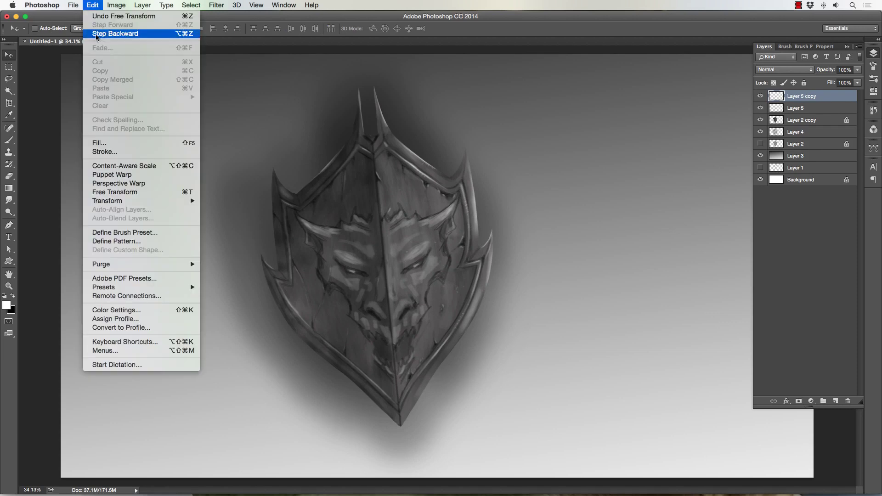
pyautogui.moveTo(182, 202)
pyautogui.click(218, 242)
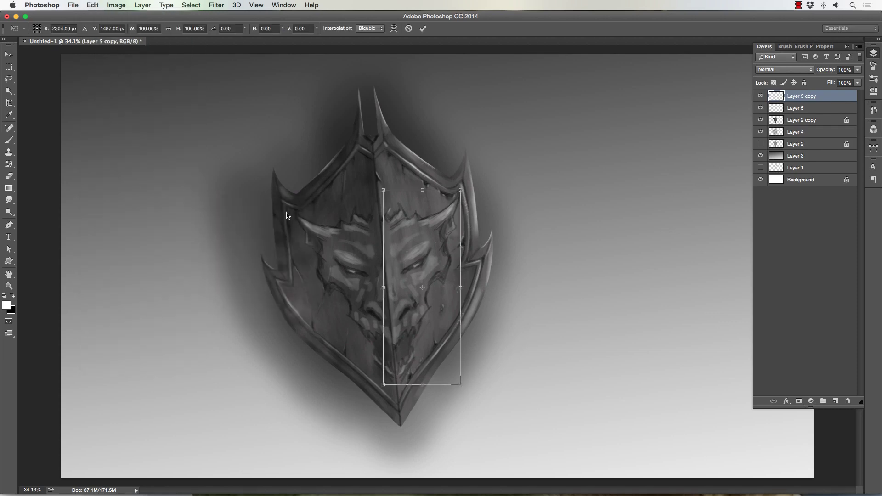
pyautogui.moveTo(460, 288); pyautogui.dragTo(453, 291)
pyautogui.moveTo(419, 389); pyautogui.dragTo(421, 388)
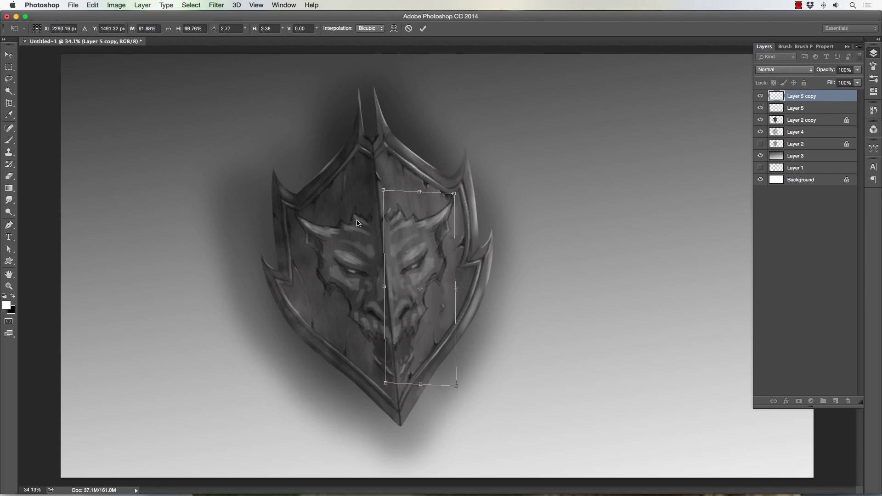
pyautogui.moveTo(418, 193); pyautogui.dragTo(418, 197)
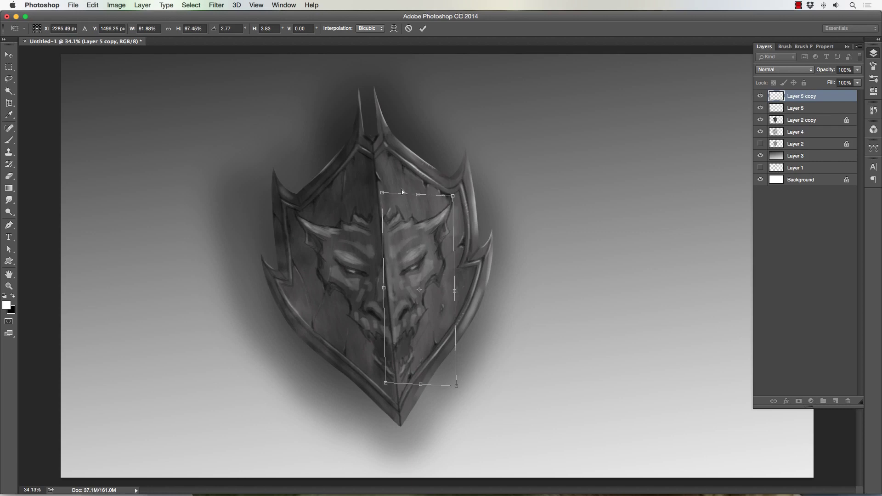
pyautogui.press('Return')
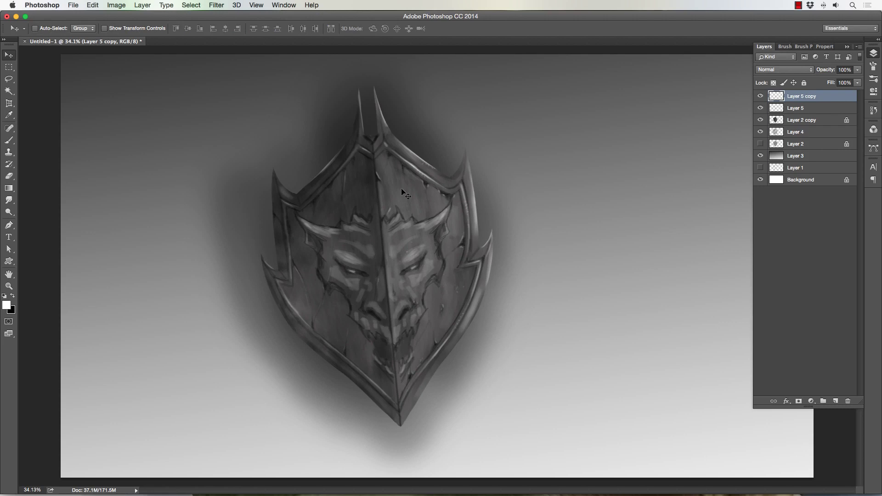
# Distort the left face half on Layer 5 to about 107% width, aligning it with the right half at the ridge.
pyautogui.click(11, 284)
pyautogui.moveTo(227, 331)
pyautogui.mouseDown()
pyautogui.moveTo(185, 325)
pyautogui.moveTo(342, 322)
pyautogui.moveTo(227, 324)
pyautogui.mouseUp()
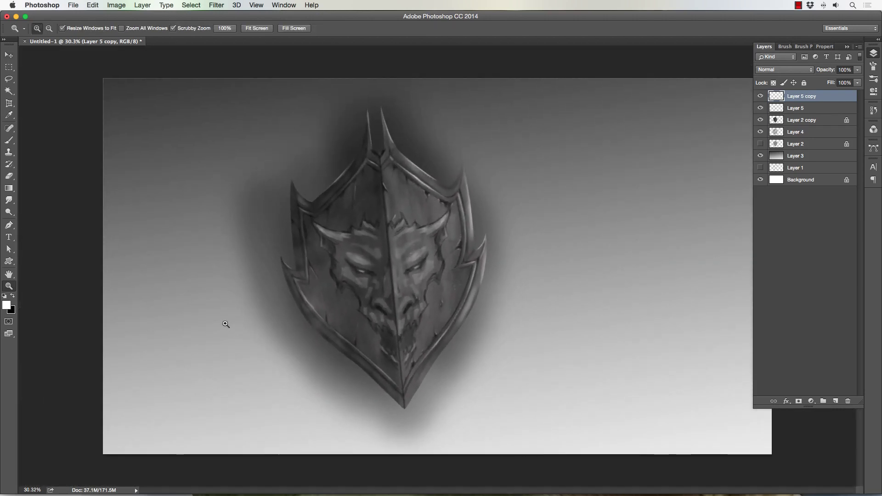
pyautogui.click(795, 110)
pyautogui.click(92, 5)
pyautogui.moveTo(138, 201)
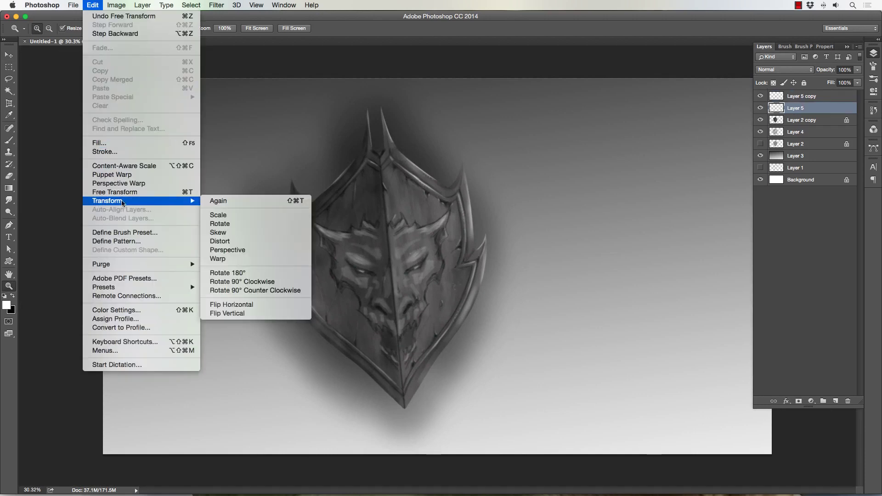
pyautogui.click(257, 242)
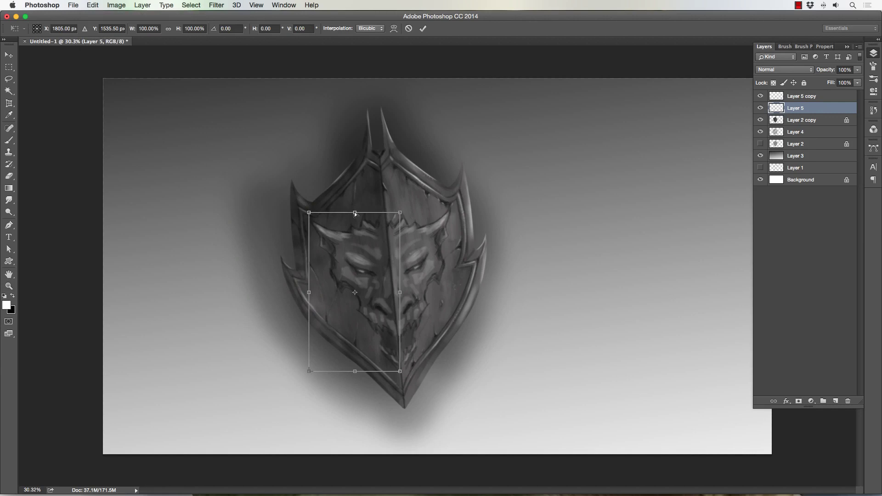
pyautogui.moveTo(355, 213); pyautogui.dragTo(360, 213)
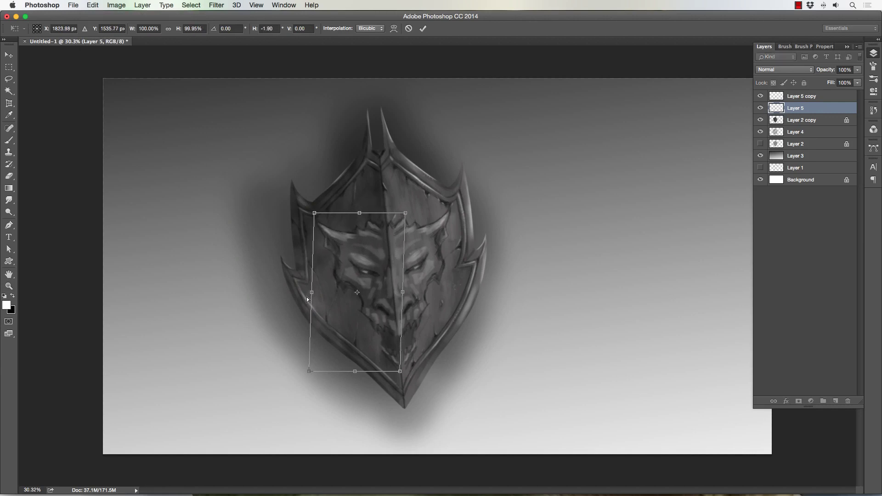
pyautogui.moveTo(312, 297); pyautogui.dragTo(307, 296)
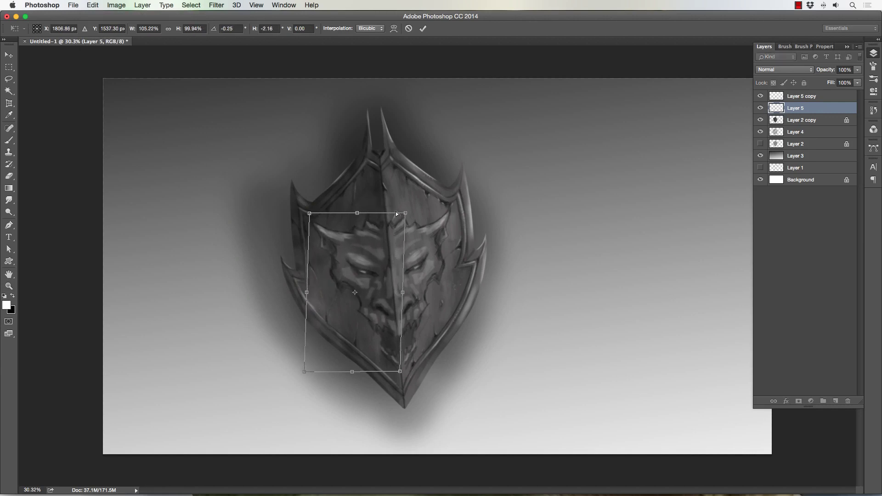
pyautogui.moveTo(405, 213); pyautogui.dragTo(407, 214)
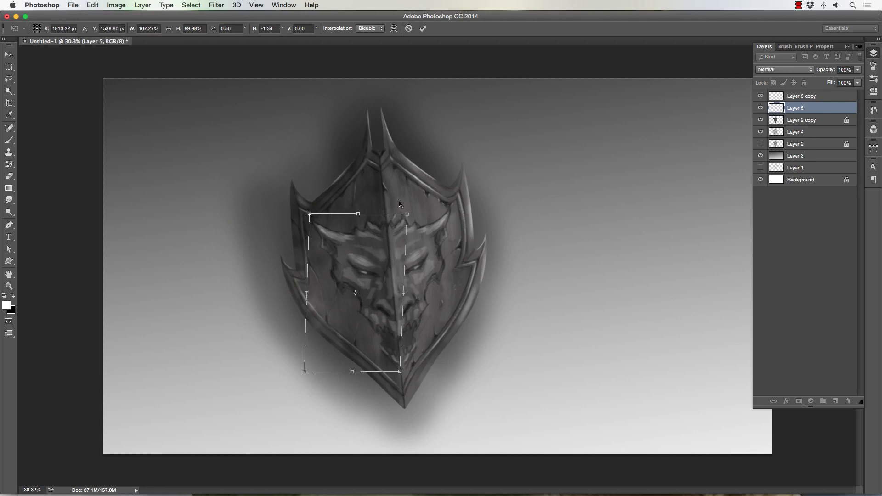
pyautogui.moveTo(352, 371); pyautogui.dragTo(352, 373)
pyautogui.press('Return')
pyautogui.press('z')
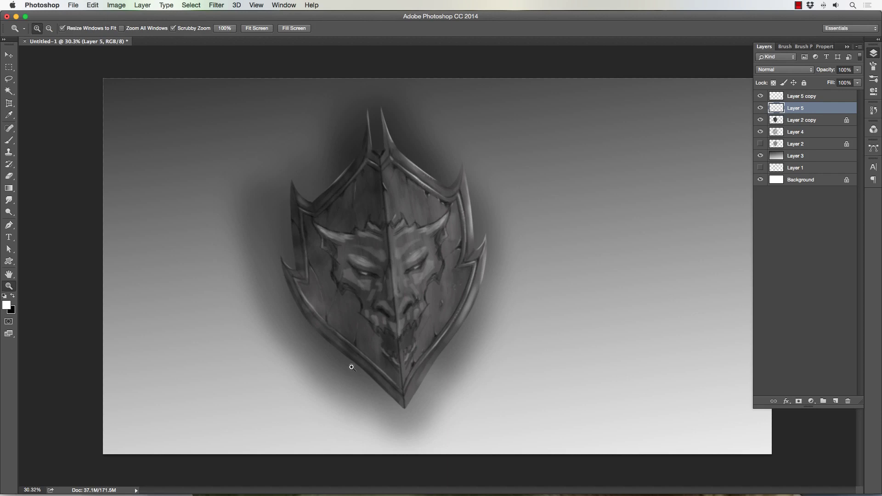
# Merge Layer 5 copy down into Layer 5 and toggle the face's visibility to check it against the shield.
pyautogui.click(760, 96)
pyautogui.click(760, 96)
pyautogui.click(780, 100)
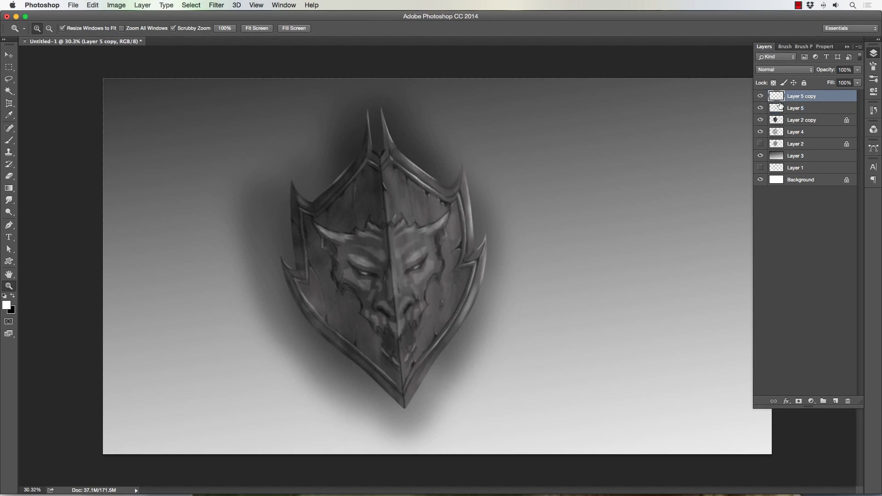
pyautogui.hotkey('ctrl', 'e')
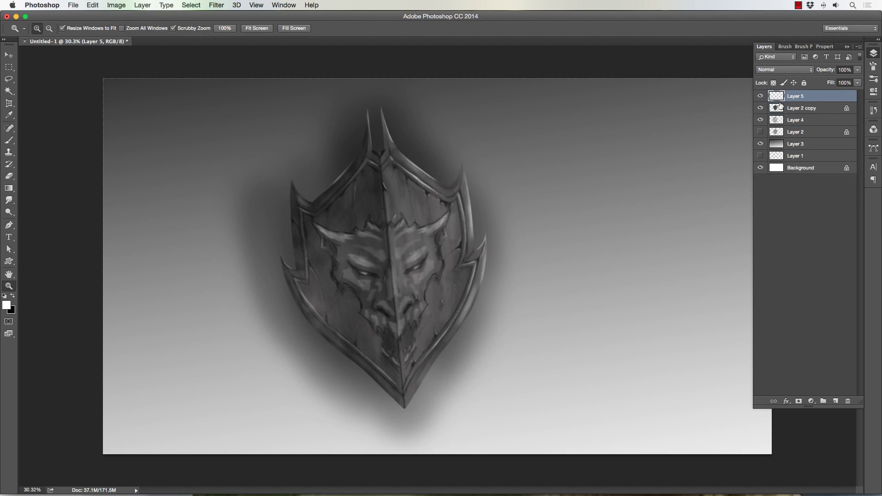
pyautogui.click(760, 96)
pyautogui.click(761, 96)
# Brush a white highlight on the left brow and blend the face's strokes with the Smudge tool at 81% strength.
pyautogui.click(9, 140)
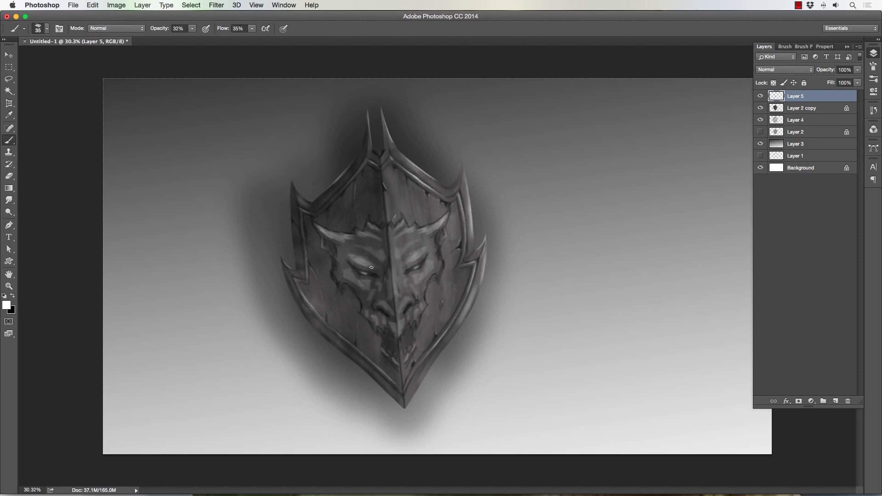
pyautogui.moveTo(364, 261); pyautogui.dragTo(374, 265)
pyautogui.click(8, 200)
pyautogui.press('[')
pyautogui.press('[')
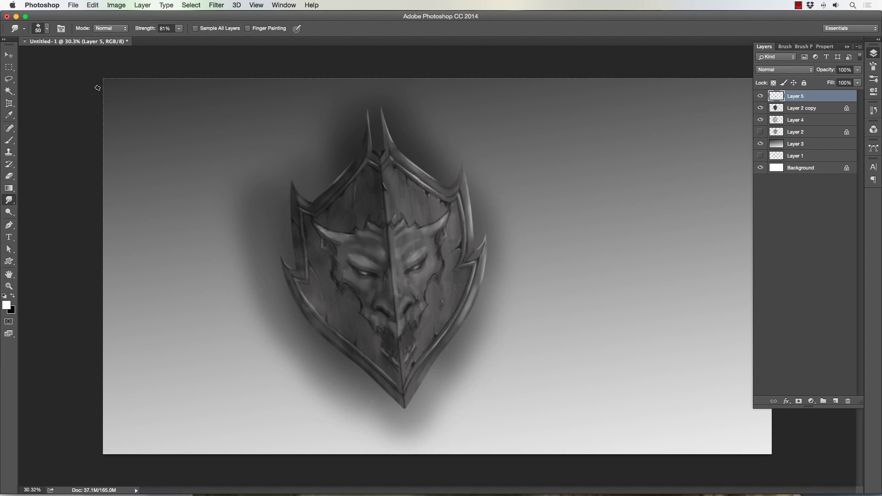
# Add a new layer above Layer 5 and brush black shading onto the shield's left half at 32% opacity.
pyautogui.press('b')
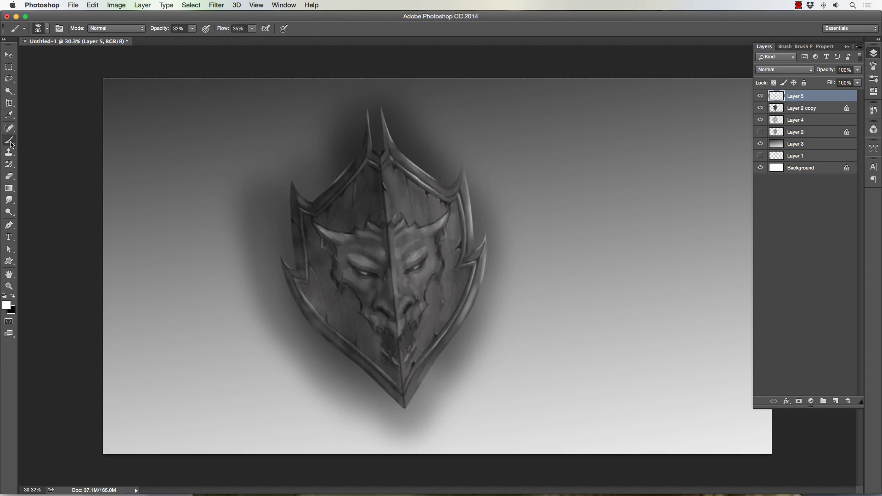
pyautogui.click(13, 296)
pyautogui.click(835, 401)
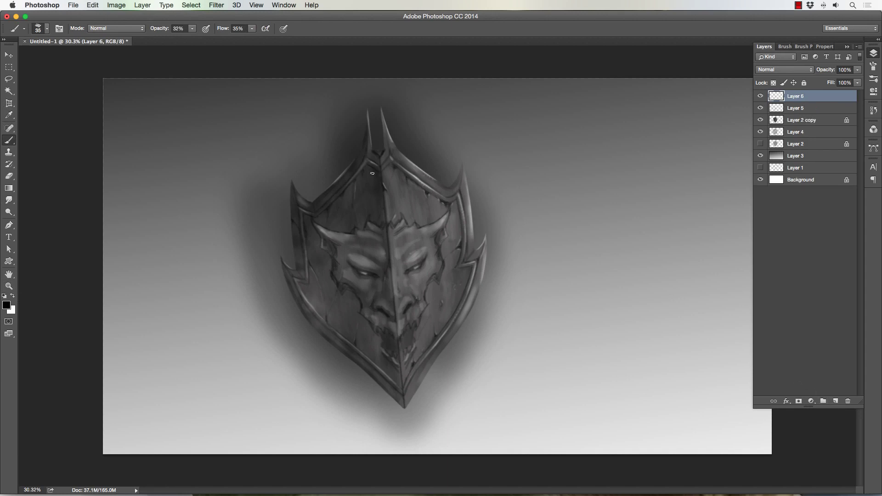
pyautogui.press(']')
pyautogui.press(']')
pyautogui.press(']')
pyautogui.press('[')
pyautogui.press('[')
pyautogui.press('[')
pyautogui.press(']')
pyautogui.press(']')
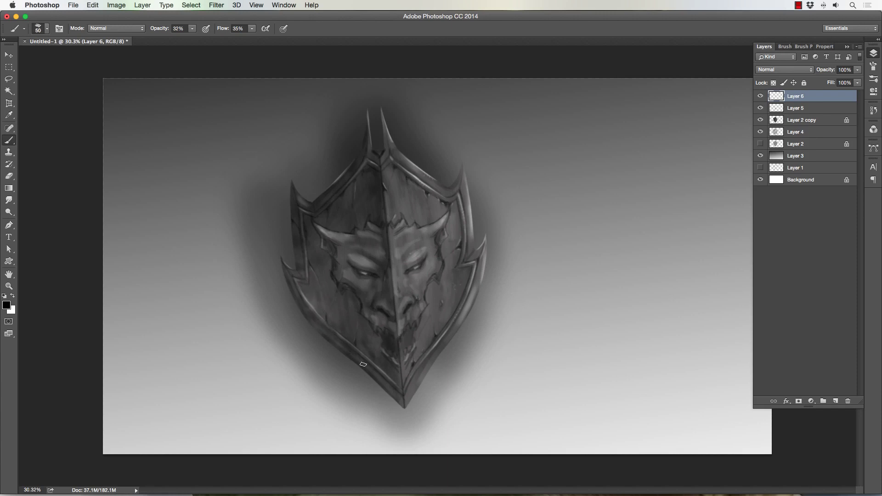
# Enlarge the black brush to 150 and darken the left half of the demon face.
pyautogui.press(']')
pyautogui.press(']')
pyautogui.press(']')
pyautogui.press(']')
pyautogui.press(']')
pyautogui.press(']')
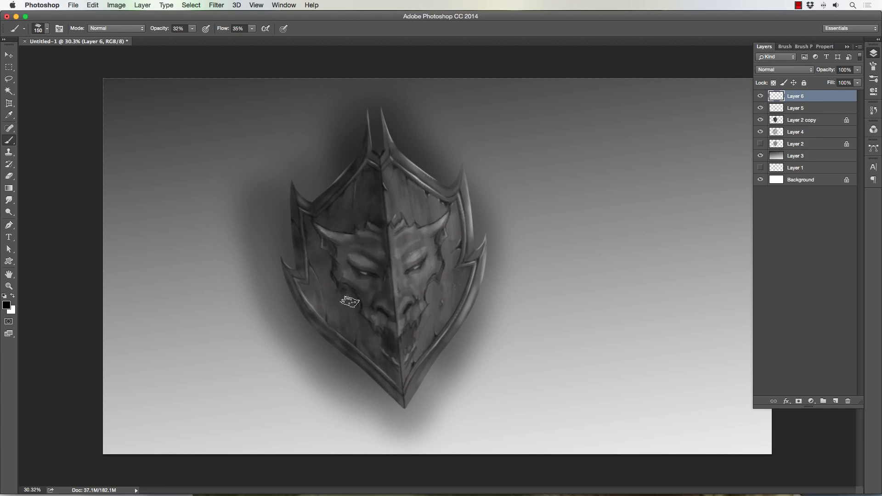
pyautogui.moveTo(370, 275); pyautogui.dragTo(349, 269)
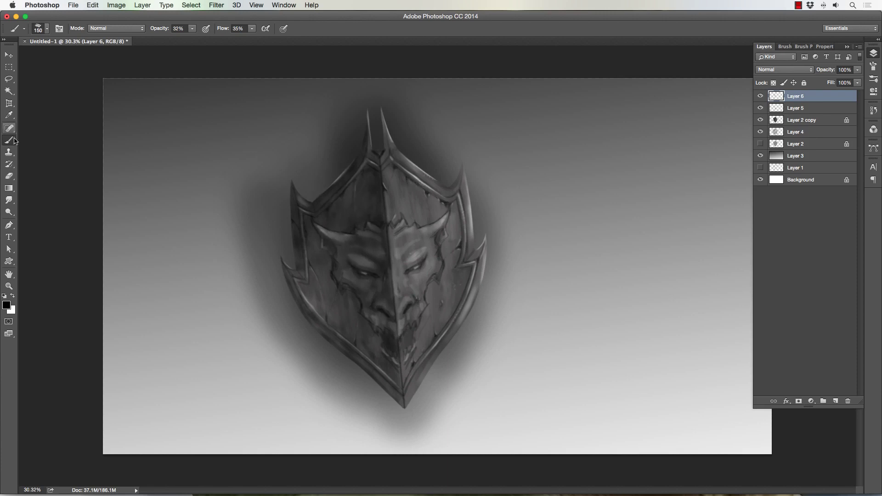
# Brush white highlights onto the brow, forehead and cheek of the face's right half with a size 35 brush.
pyautogui.press('[')
pyautogui.press('x')
pyautogui.press('[')
pyautogui.press('[')
pyautogui.press('[')
pyautogui.press('[')
pyautogui.press('[')
pyautogui.press('[')
pyautogui.press('[')
pyautogui.moveTo(423, 252)
pyautogui.mouseDown()
pyautogui.moveTo(402, 270)
pyautogui.moveTo(427, 250)
pyautogui.moveTo(438, 264)
pyautogui.moveTo(421, 272)
pyautogui.moveTo(433, 248)
pyautogui.mouseUp()
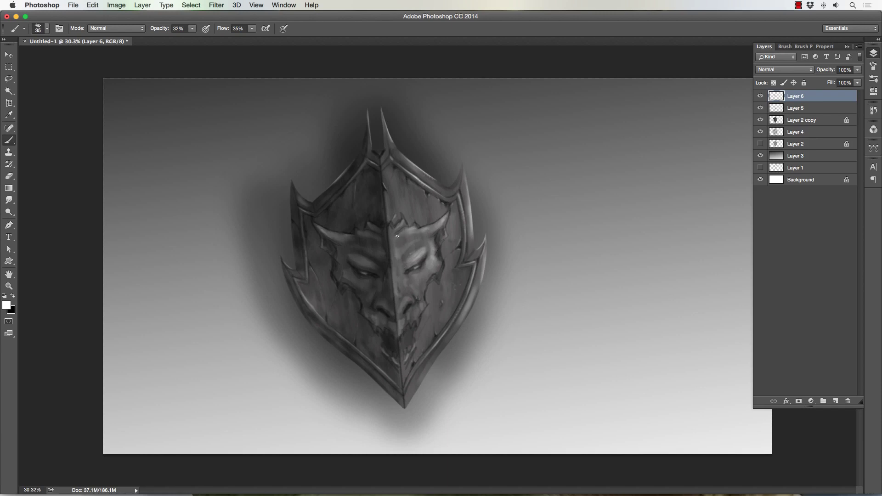
pyautogui.moveTo(397, 236)
pyautogui.mouseDown()
pyautogui.moveTo(402, 277)
pyautogui.moveTo(426, 277)
pyautogui.moveTo(438, 265)
pyautogui.mouseUp()
# Refine the white highlights along the right horn and right side of the face, varying the brush size between 10 and 40.
pyautogui.press(']')
pyautogui.press('[')
pyautogui.press('[')
pyautogui.press('[')
pyautogui.press('[')
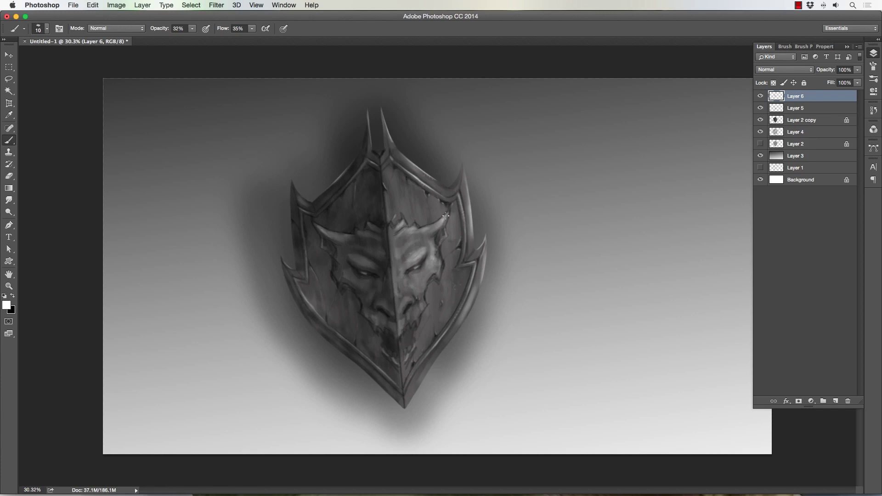
pyautogui.press(']')
pyautogui.press(']')
pyautogui.press(']')
pyautogui.press('[')
pyautogui.press(']')
pyautogui.press(']')
pyautogui.press(']')
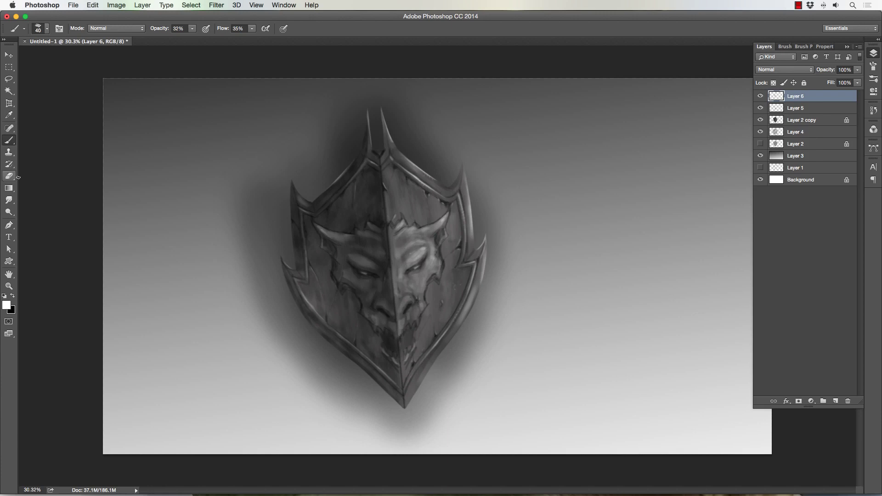
pyautogui.click(9, 200)
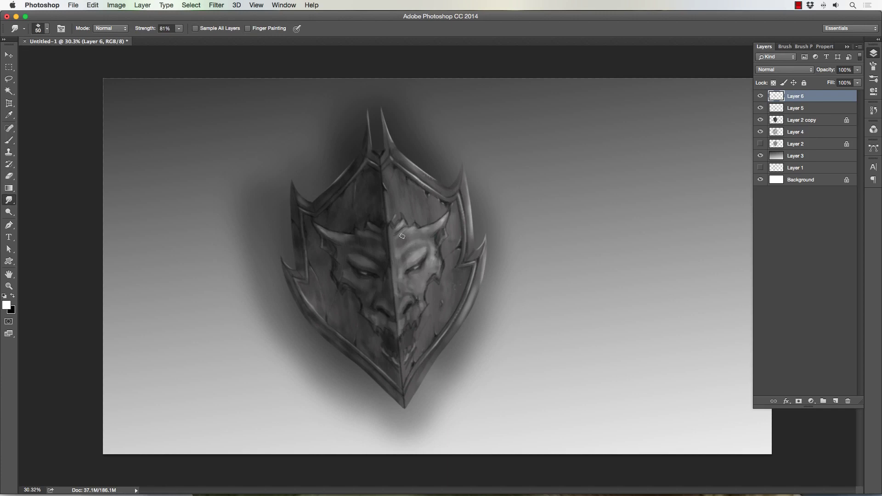
pyautogui.click(9, 140)
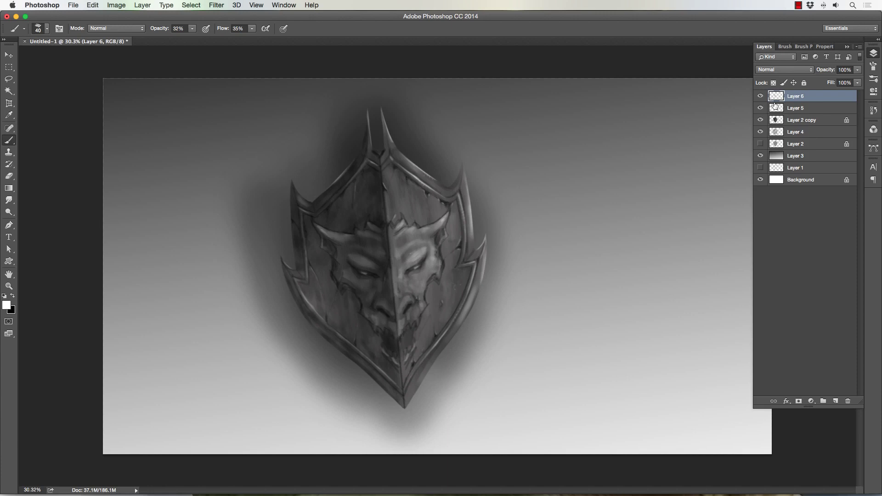
pyautogui.keyDown('shift'); pyautogui.click(794, 130); pyautogui.keyUp('shift')
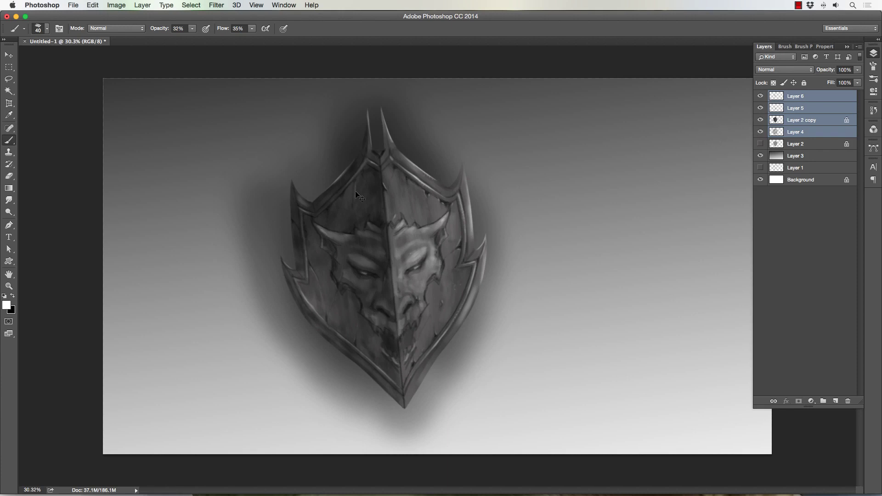
pyautogui.press('super+j')
pyautogui.press('super+e')
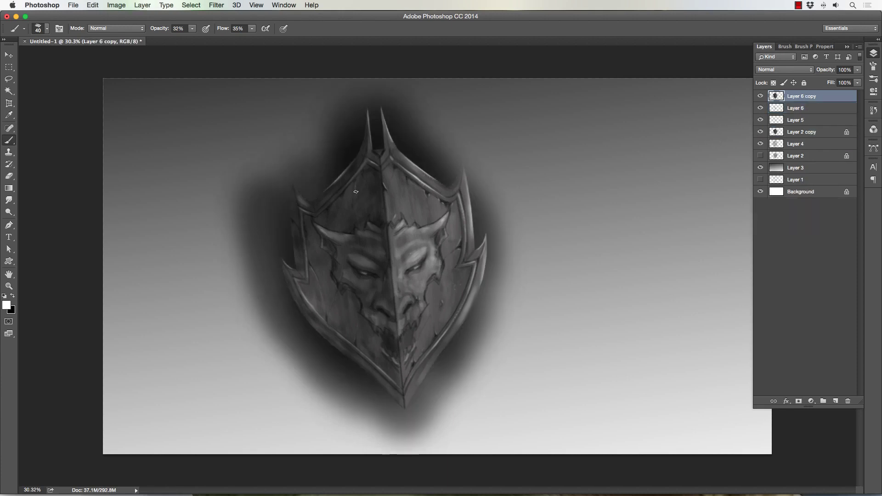
pyautogui.moveTo(761, 107); pyautogui.dragTo(760, 157)
pyautogui.click(761, 96)
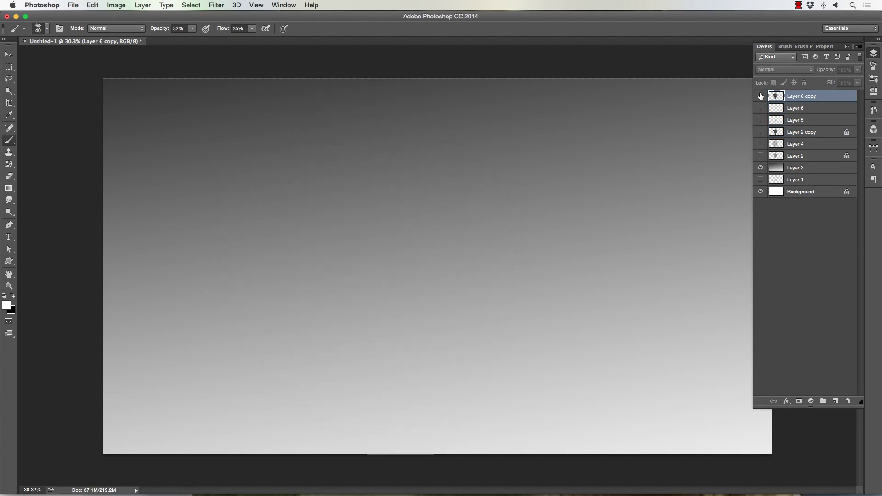
pyautogui.click(760, 96)
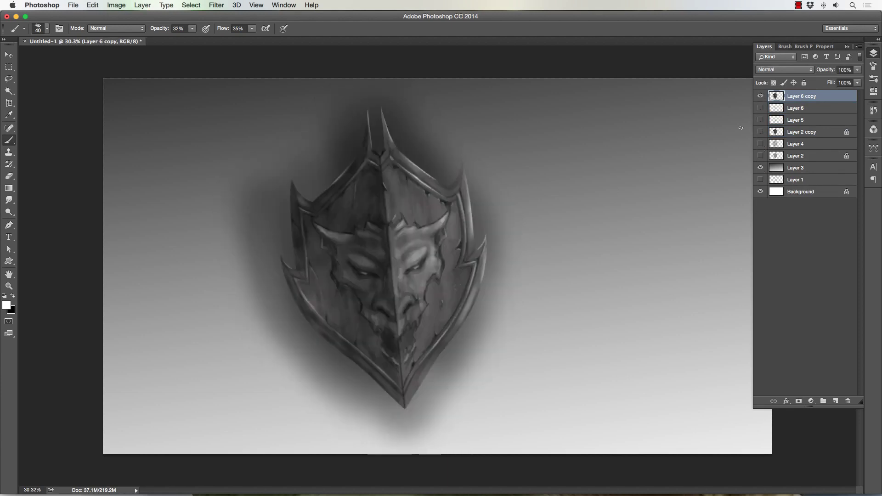
pyautogui.click(760, 96)
pyautogui.click(760, 96)
pyautogui.press('super+z')
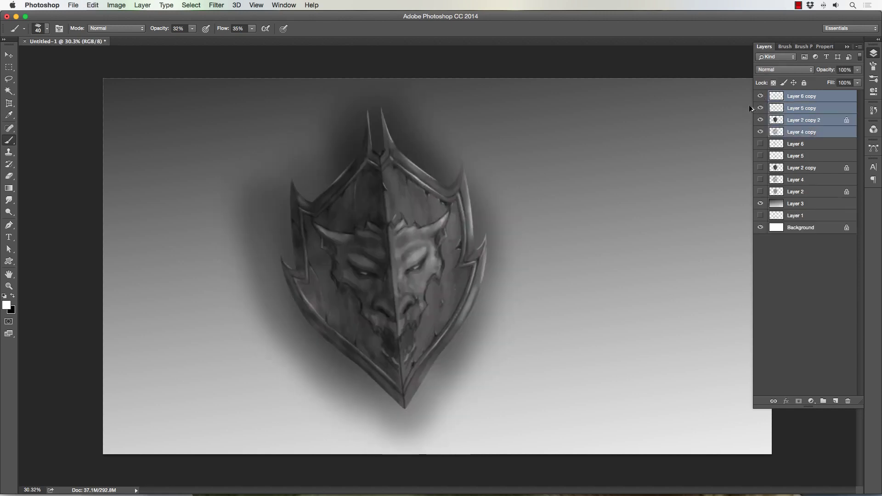
pyautogui.press('alt+super+z')
pyautogui.press('alt+super+z')
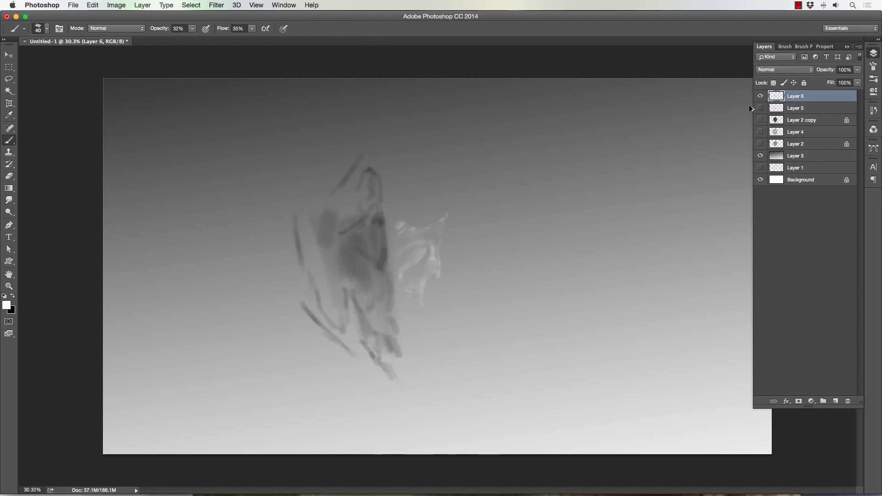
pyautogui.press('shift+super+z')
pyautogui.press('super+z')
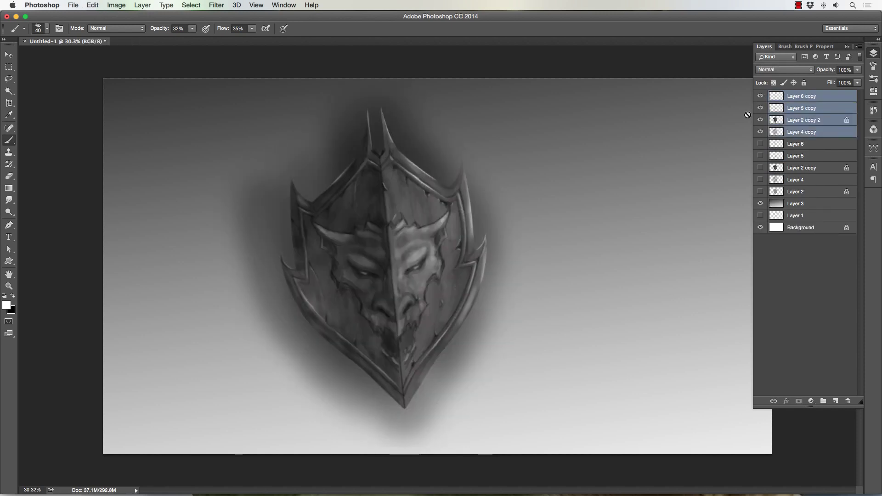
pyautogui.press('alt+super+z')
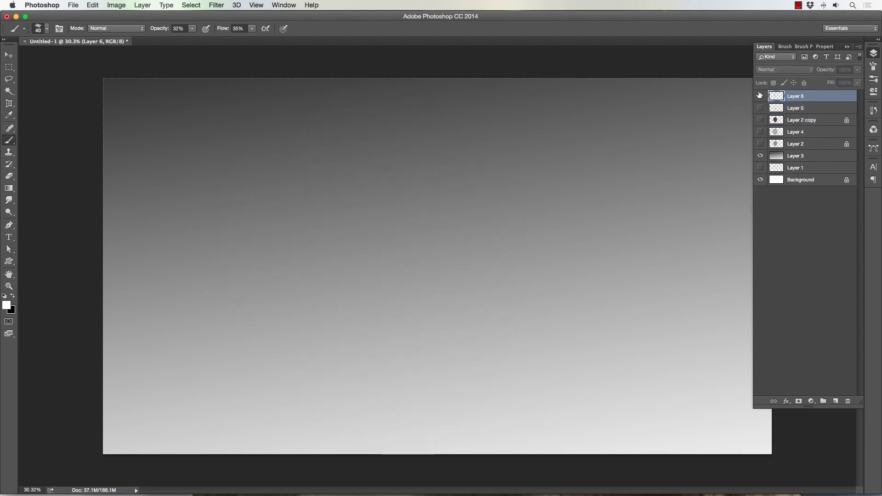
# Show Layer 6, Layer 5 and Layer 2 copy again, keeping the Layer 4 shadow hidden.
pyautogui.click(761, 96)
pyautogui.click(760, 108)
pyautogui.click(760, 120)
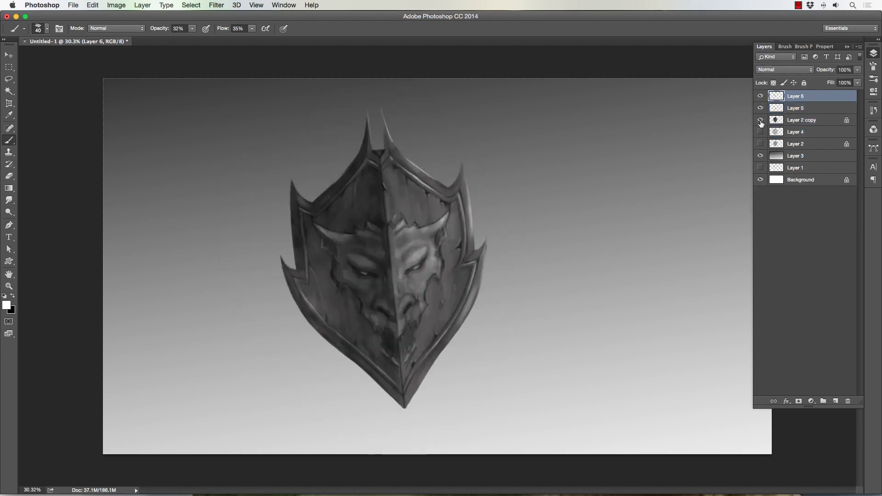
pyautogui.click(760, 132)
pyautogui.click(760, 132)
# Duplicate Layer 6, Layer 5 and Layer 2 copy, merge the duplicates into one layer, and hide the originals.
pyautogui.keyDown('shift'); pyautogui.click(781, 119); pyautogui.keyUp('shift')
pyautogui.press('super+j')
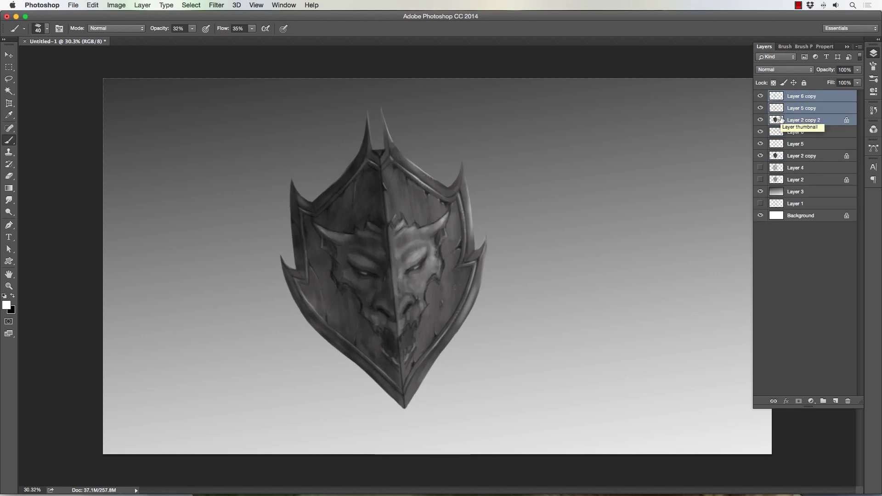
pyautogui.press('super+e')
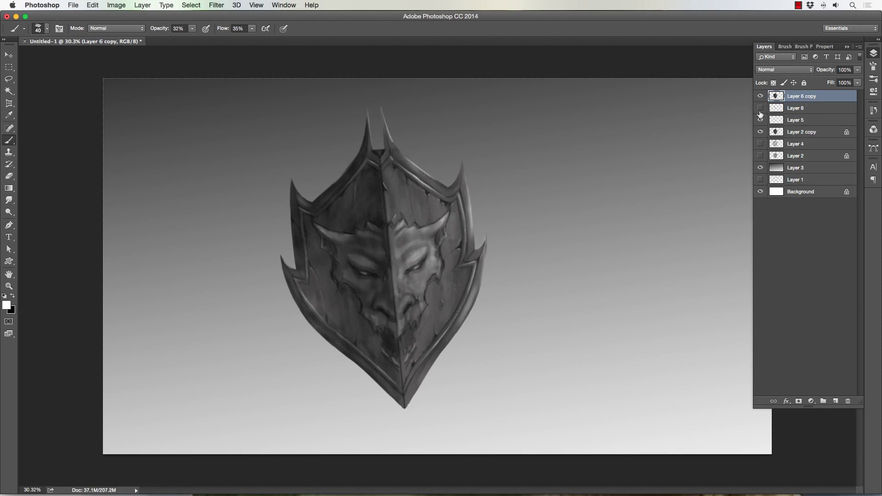
pyautogui.moveTo(761, 108); pyautogui.dragTo(760, 132)
pyautogui.click(760, 96)
pyautogui.click(760, 96)
# Paint fine white highlights on the merged layer over the right half's wood and face, using brush sizes up to 50.
pyautogui.press('[')
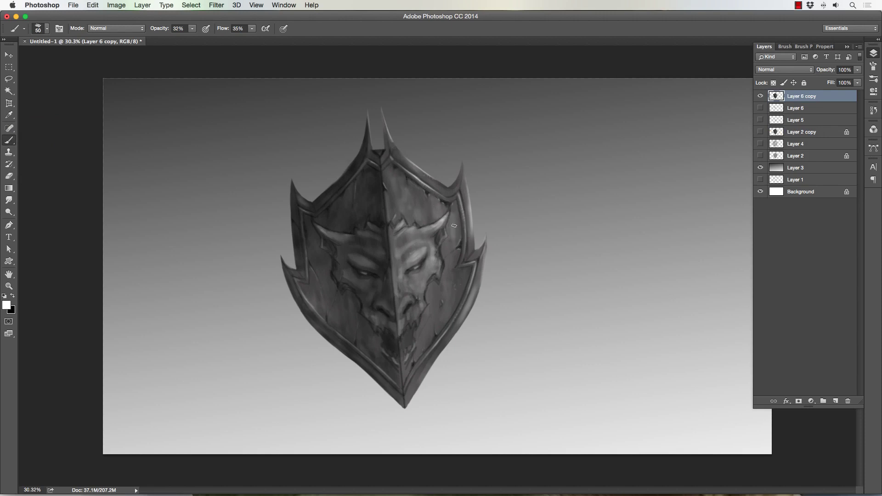
pyautogui.press('[')
pyautogui.press('[')
pyautogui.press('[')
pyautogui.press('[')
pyautogui.press('[')
pyautogui.press(']')
pyautogui.press('[')
pyautogui.press('[')
pyautogui.press('[')
pyautogui.press(']')
pyautogui.press('[')
pyautogui.press(']')
pyautogui.press(']')
pyautogui.press('[')
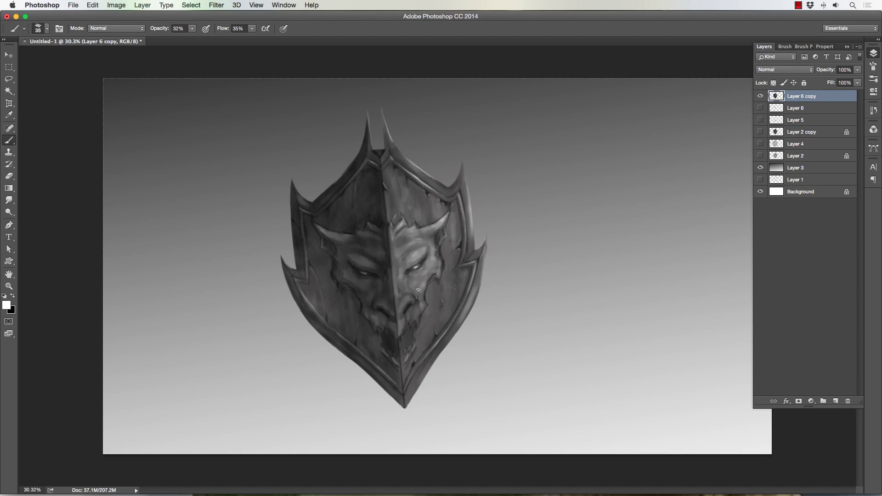
# Brighten the right brow and nose and add strong white glints along the shield's right rim, enlarging the brush to 80.
pyautogui.press('[')
pyautogui.moveTo(414, 254); pyautogui.dragTo(421, 251)
pyautogui.press(']')
pyautogui.press(']')
pyautogui.press('[')
pyautogui.press(']')
pyautogui.press(']')
pyautogui.press(']')
pyautogui.press(']')
pyautogui.press(']')
pyautogui.press(']')
pyautogui.press(']')
pyautogui.press('[')
pyautogui.press('[')
pyautogui.press(']')
pyautogui.press(']')
pyautogui.press(']')
pyautogui.press(']')
pyautogui.press(']')
pyautogui.press(']')
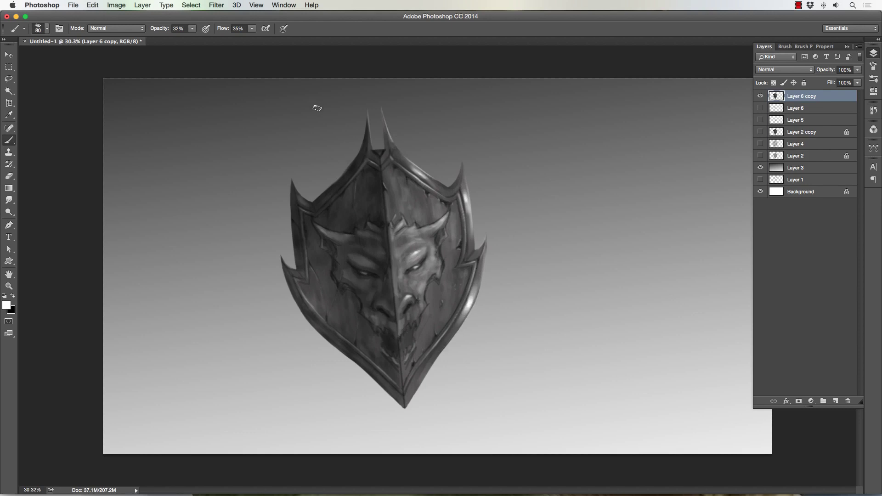
# Add smaller white highlights to the forehead and right side of the demon face with a brush around size 25.
pyautogui.press('[')
pyautogui.press('[')
pyautogui.press('[')
pyautogui.press('[')
pyautogui.press('[')
pyautogui.press(']')
pyautogui.press('[')
pyautogui.moveTo(411, 242); pyautogui.dragTo(398, 252)
pyautogui.press(']')
pyautogui.press('[')
pyautogui.press('[')
pyautogui.press(']')
pyautogui.press(']')
pyautogui.press('[')
pyautogui.press(']')
pyautogui.press(']')
pyautogui.press(']')
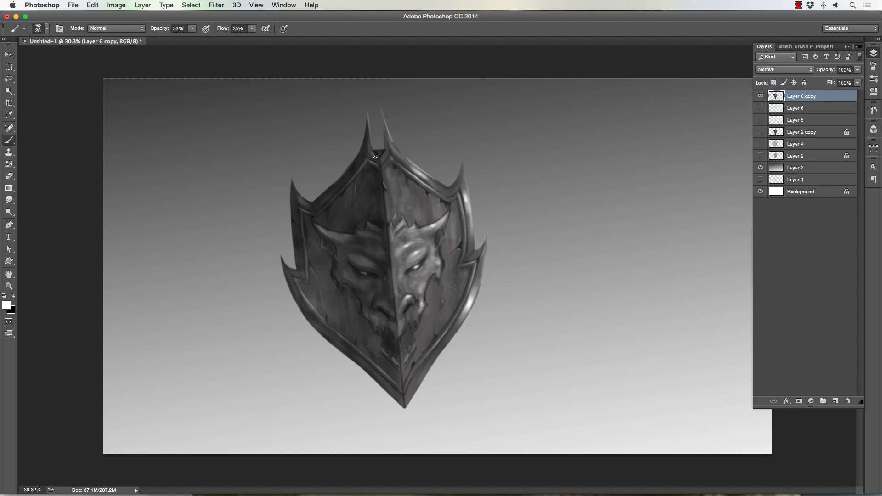
# Paint white highlights on the shield's top joint and on the brow, cheek and nose of the face's left half.
pyautogui.moveTo(370, 148); pyautogui.dragTo(378, 152)
pyautogui.press(']')
pyautogui.press(']')
pyautogui.press('[')
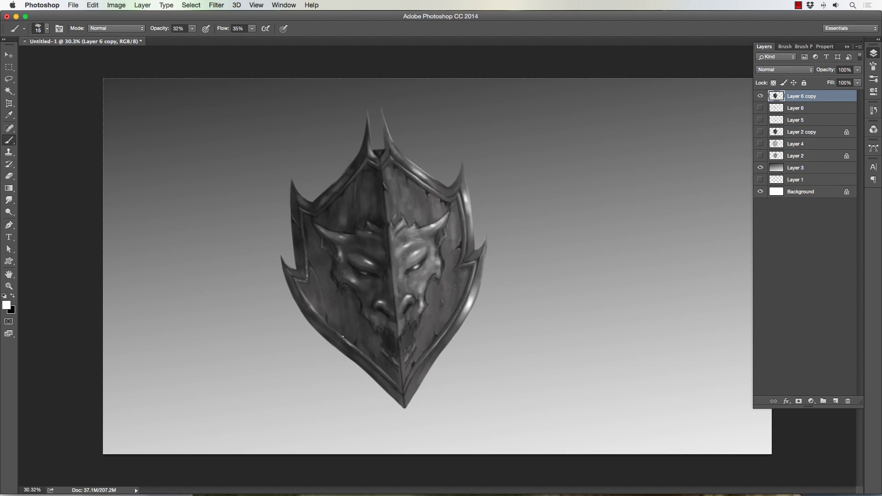
# Lower the brush opacity to 17% and softly lighten the left wood panel with brush sizes from 125 down to 90.
pyautogui.press(']')
pyautogui.press(']')
pyautogui.press(']')
pyautogui.press(']')
pyautogui.moveTo(192, 29); pyautogui.dragTo(180, 59)
pyautogui.press(']')
pyautogui.press(']')
pyautogui.press(']')
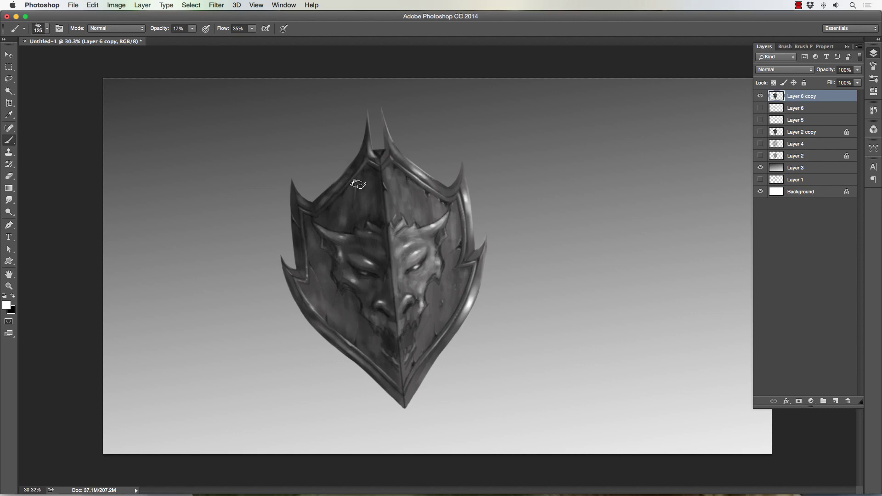
pyautogui.press('[')
pyautogui.press('[')
pyautogui.press('[')
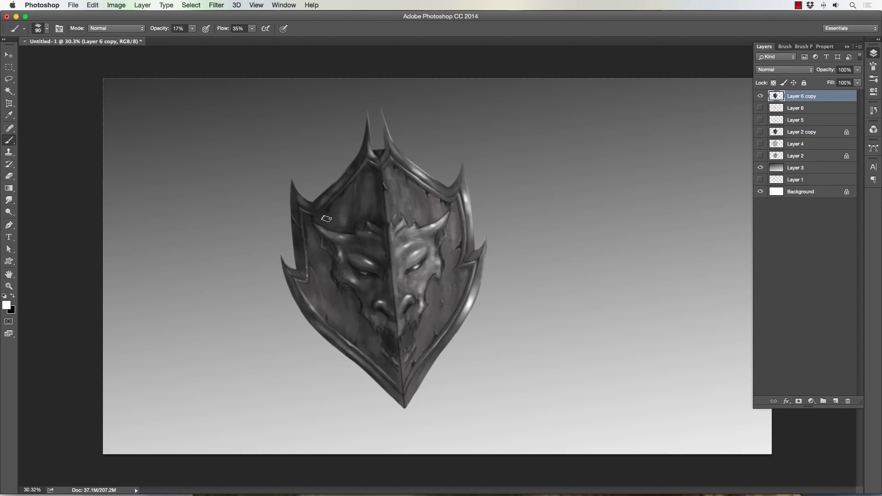
pyautogui.press('[')
# Dodge the shield's highlights at 67% exposure with a size 1000 brush, sweeping from the top across the face.
pyautogui.click(10, 212)
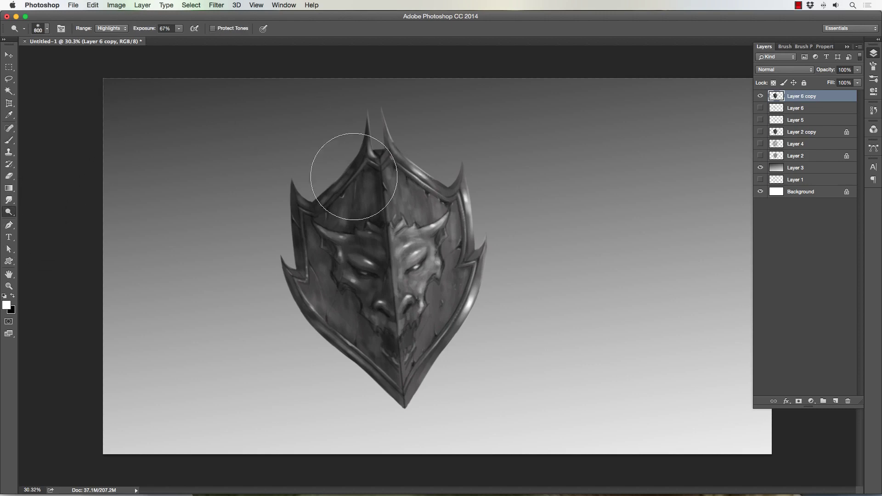
pyautogui.press(']')
pyautogui.press(']')
pyautogui.moveTo(368, 157)
pyautogui.mouseDown()
pyautogui.moveTo(464, 368)
pyautogui.moveTo(416, 231)
pyautogui.moveTo(374, 147)
pyautogui.moveTo(339, 280)
pyautogui.moveTo(430, 297)
pyautogui.mouseUp()
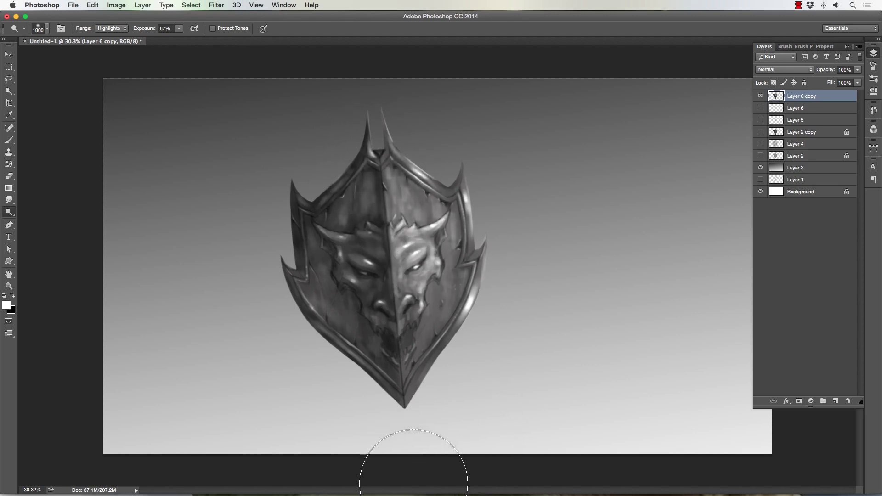
pyautogui.press('[')
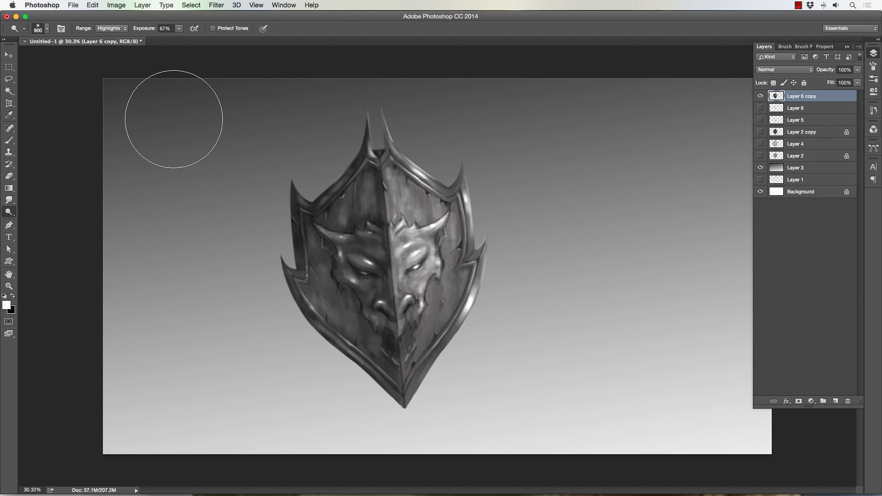
# Show the Layer 4 shadow and reduce its opacity to 56%.
pyautogui.click(760, 144)
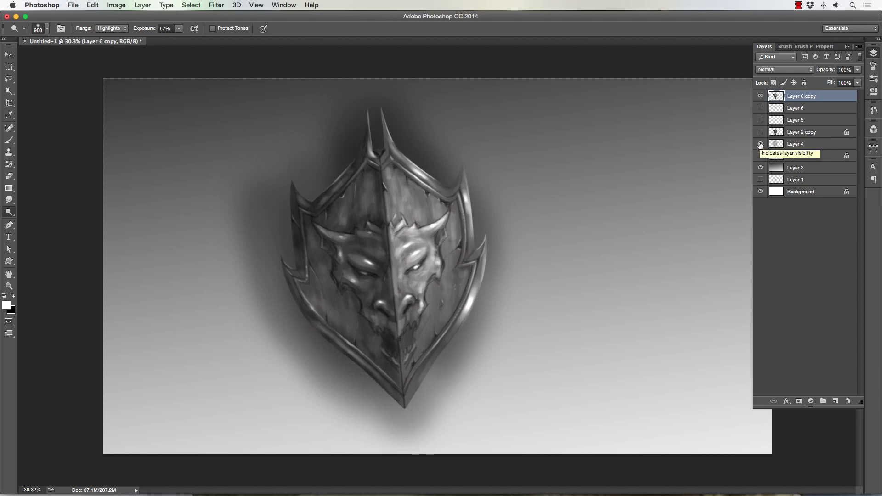
pyautogui.click(791, 144)
pyautogui.click(857, 69)
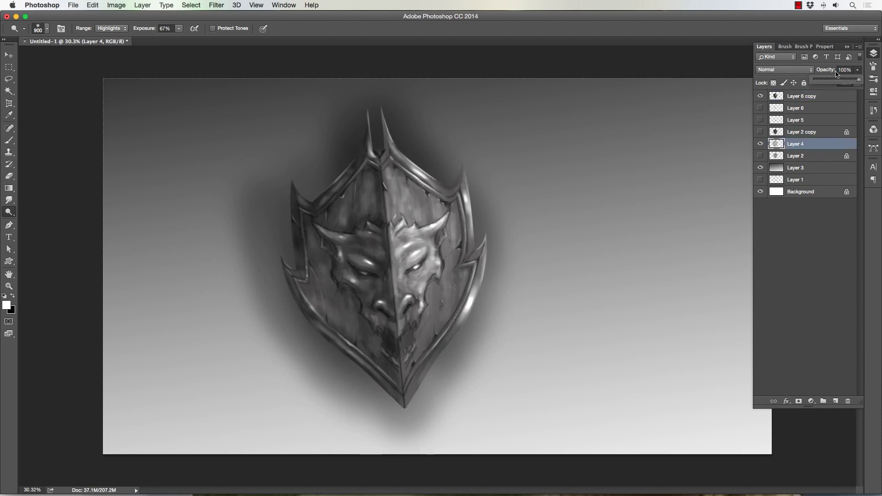
pyautogui.moveTo(859, 79); pyautogui.dragTo(838, 82)
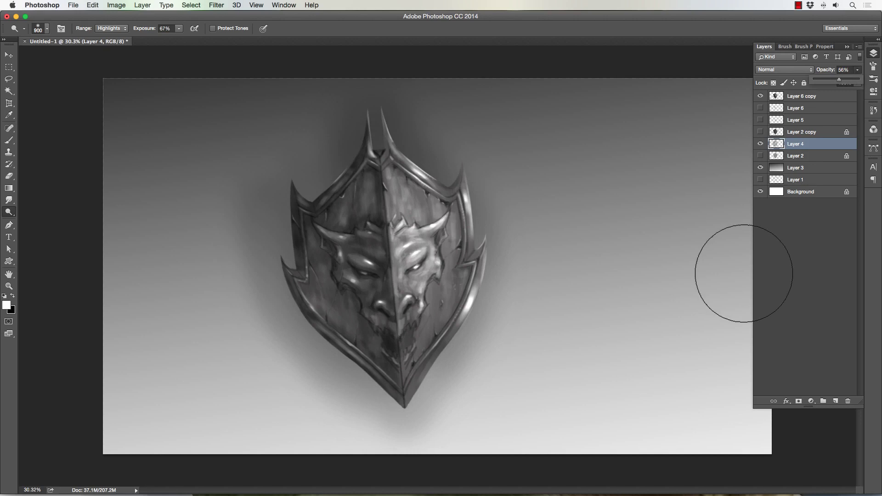
pyautogui.click(9, 286)
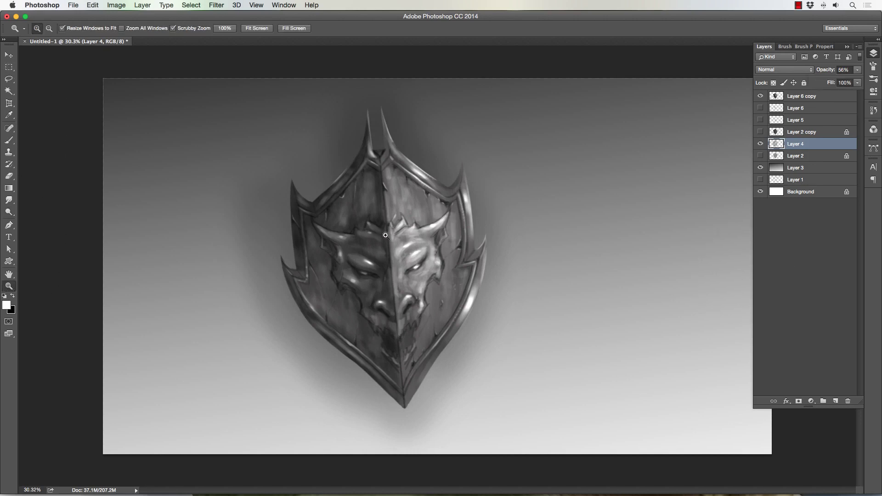
# Paint small black cracks across the shield's lower-right rim on Layer 6 copy with a size 25 brush at 17% opacity.
pyautogui.moveTo(385, 235); pyautogui.dragTo(393, 232)
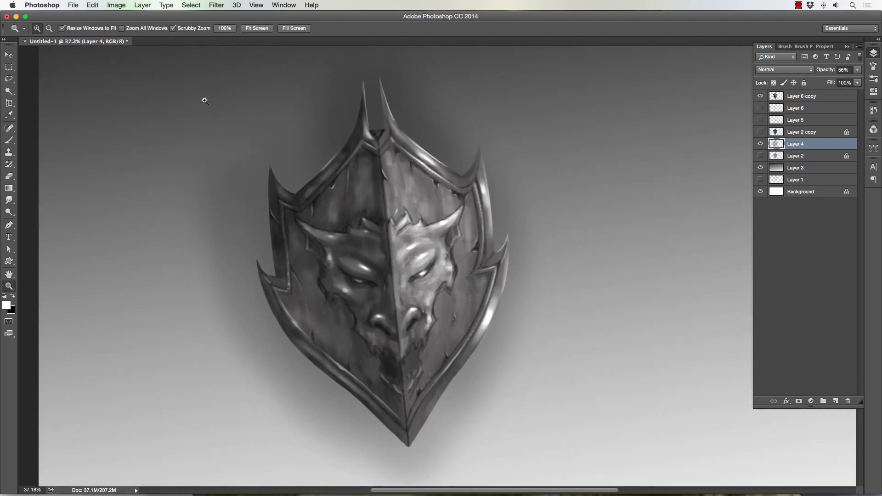
pyautogui.moveTo(279, 285); pyautogui.dragTo(264, 320)
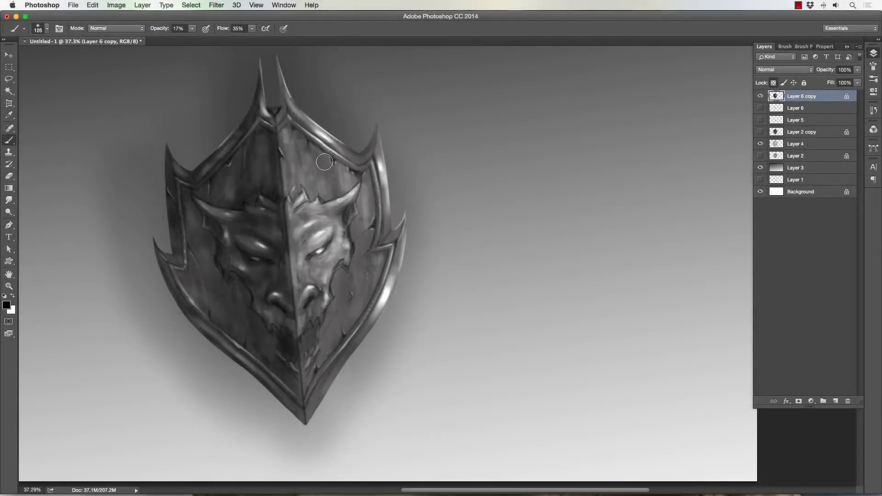
pyautogui.scroll(3, 342, 189)
pyautogui.press('[')
pyautogui.press('[')
pyautogui.press('[')
pyautogui.moveTo(409, 329); pyautogui.dragTo(411, 343)
pyautogui.moveTo(350, 393); pyautogui.dragTo(347, 446)
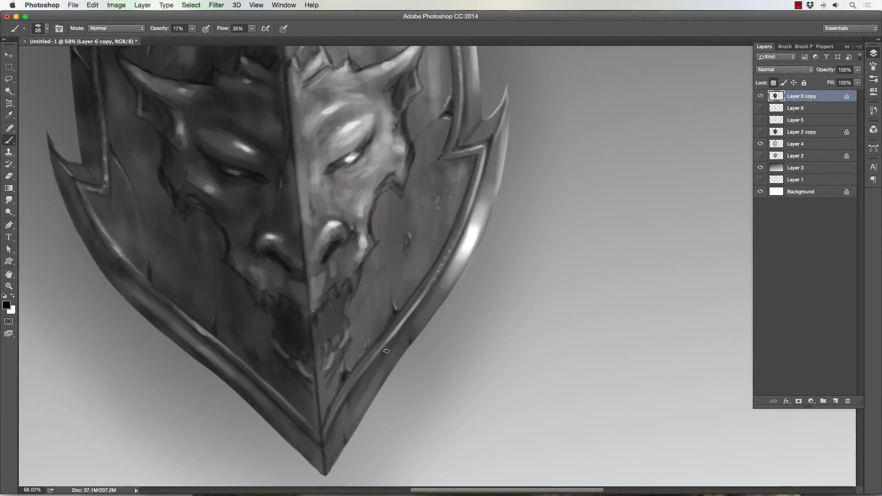
# Paint thin white highlights along the lower-right rim cracks and the upper-right rim edges with a size 9 brush.
pyautogui.press('r')
pyautogui.press('b')
pyautogui.press('x')
pyautogui.moveTo(390, 307); pyautogui.dragTo(390, 320)
pyautogui.moveTo(388, 368); pyautogui.dragTo(383, 379)
pyautogui.moveTo(351, 393); pyautogui.dragTo(342, 447)
pyautogui.moveTo(487, 141); pyautogui.dragTo(486, 149)
pyautogui.moveTo(462, 103); pyautogui.dragTo(462, 116)
pyautogui.press(']')
pyautogui.press(']')
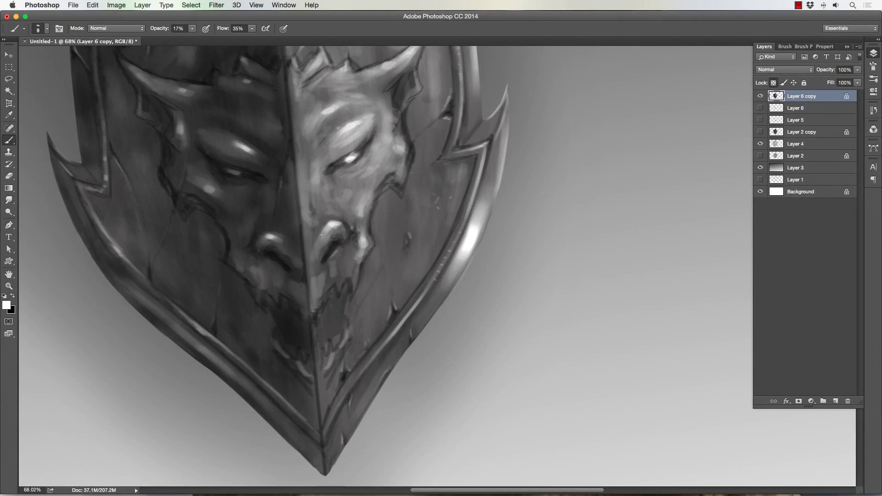
# Shade the area around and below the face's right eye in black, enlarging the brush from 20 to 50.
pyautogui.press('x')
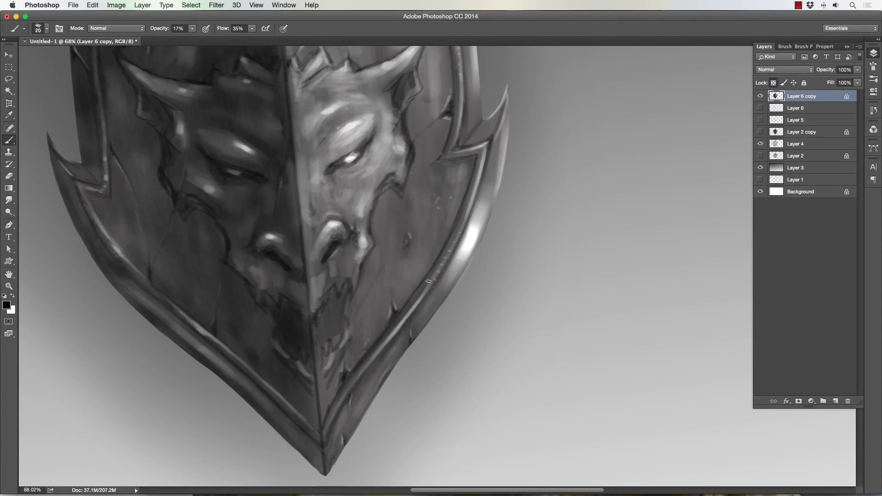
pyautogui.press(']')
pyautogui.press(']')
pyautogui.press(']')
pyautogui.press(']')
pyautogui.press(']')
pyautogui.press(']')
pyautogui.press(']')
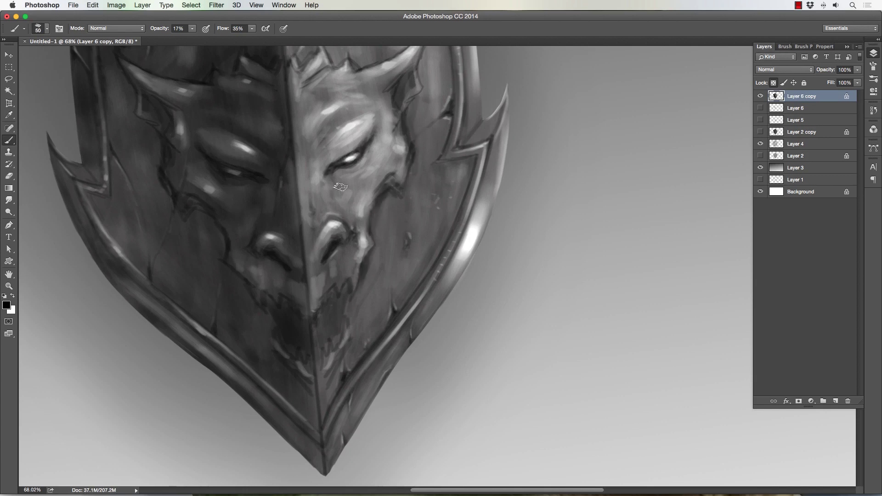
pyautogui.press('x')
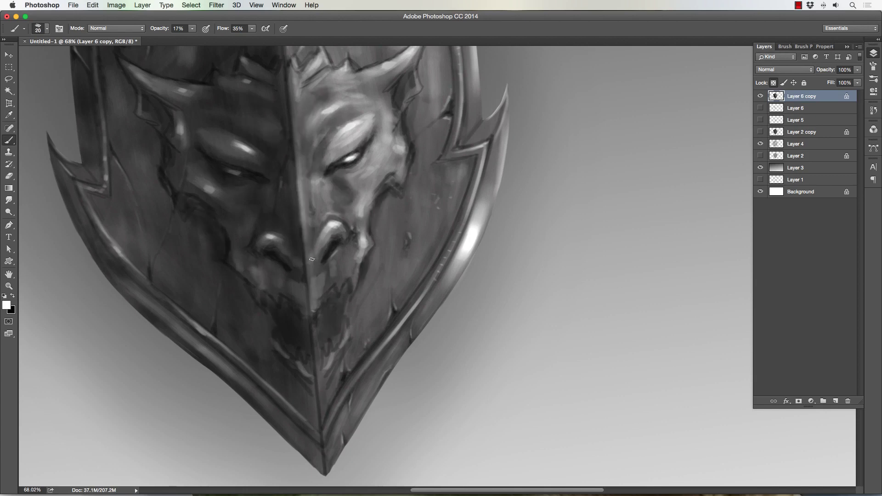
# Smudge the face's nose and brow at 81% strength with a size 25 brush to blend the painted shading.
pyautogui.press('z')
pyautogui.press('super+0')
pyautogui.moveTo(245, 259); pyautogui.dragTo(257, 259)
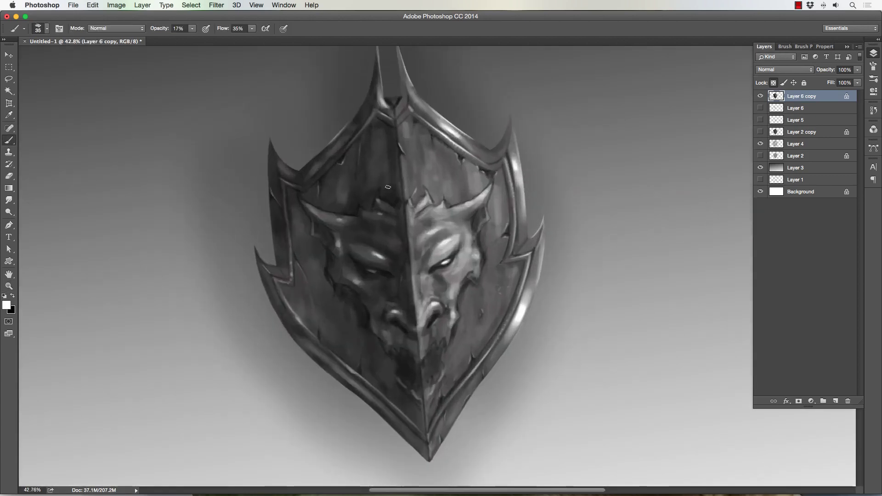
pyautogui.press('r')
pyautogui.press(']')
pyautogui.moveTo(391, 311)
pyautogui.mouseDown()
pyautogui.moveTo(402, 317)
pyautogui.moveTo(394, 315)
pyautogui.moveTo(437, 305)
pyautogui.moveTo(430, 263)
pyautogui.mouseUp()
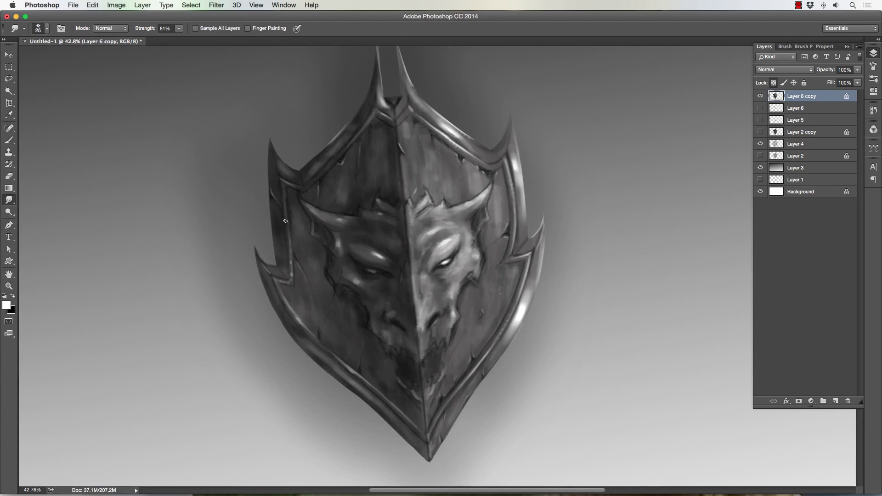
pyautogui.press('[')
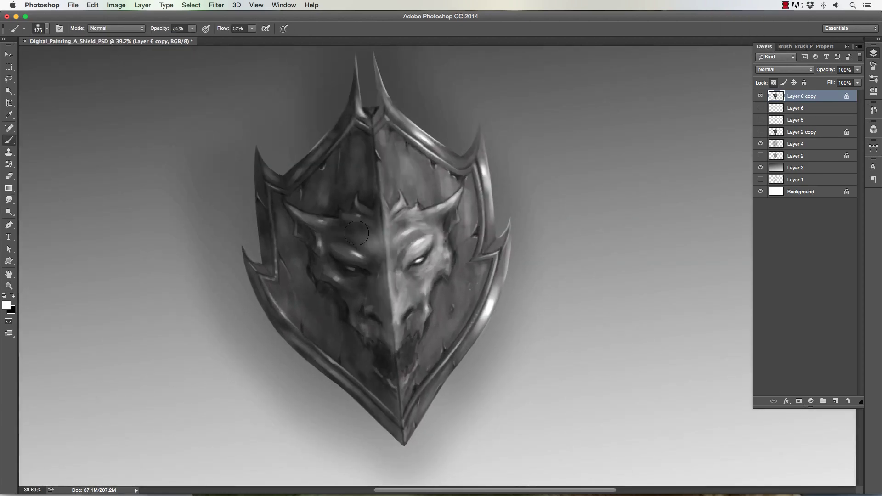
# Lighten the central ridge over the mouth and chin with a small white brush at 55% opacity.
pyautogui.moveTo(396, 360); pyautogui.dragTo(393, 340)
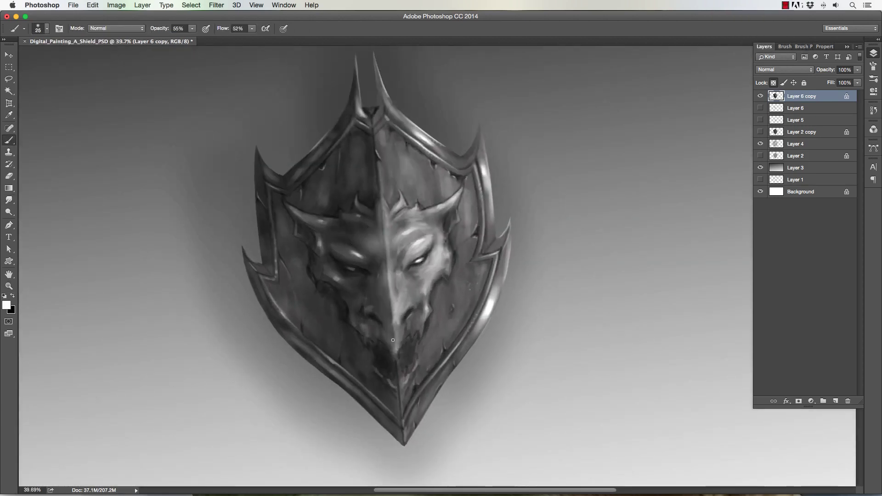
pyautogui.press(']')
pyautogui.moveTo(422, 388); pyautogui.dragTo(414, 400)
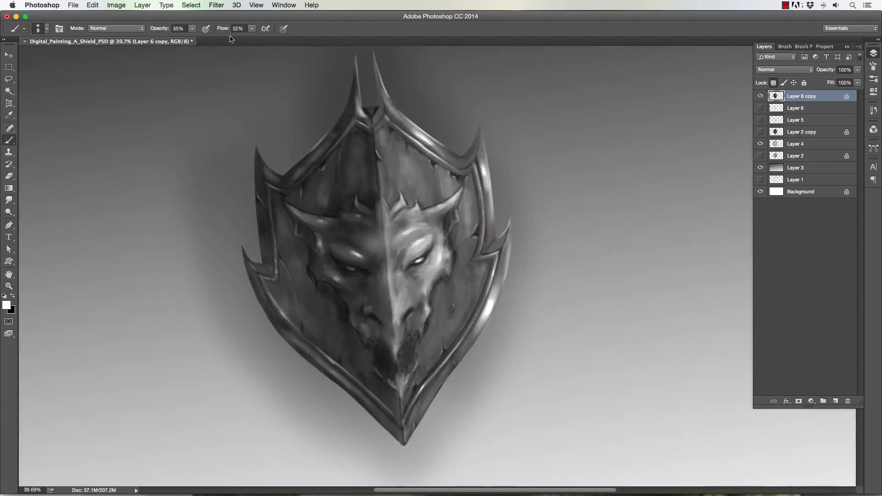
pyautogui.click(9, 200)
# Paint a thin black crack running down the right side of the face's forehead beside the horn.
pyautogui.press('b')
pyautogui.press('x')
pyautogui.press('[')
pyautogui.moveTo(419, 212); pyautogui.dragTo(415, 242)
# Choose an orange-brown foreground colour and tint the whole shield on Layer 6 copy 2 with a size 250 brush in Color mode.
pyautogui.press(']')
pyautogui.press(']')
pyautogui.press(']')
pyautogui.press(']')
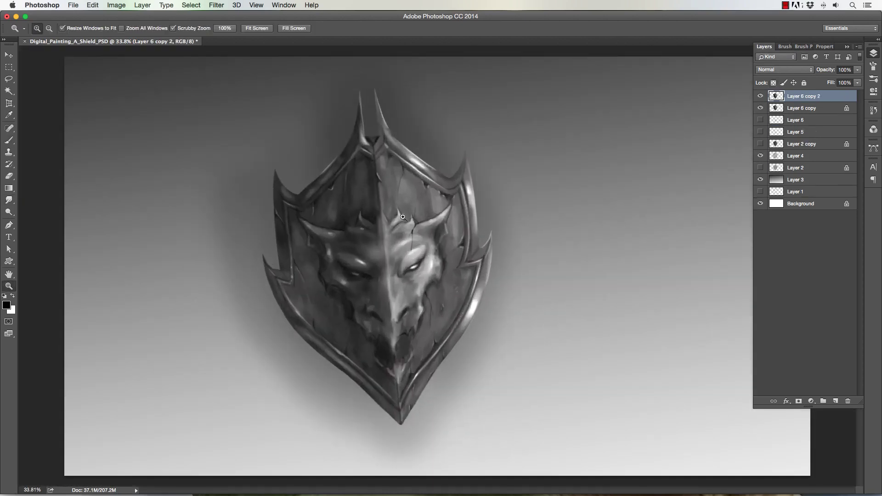
pyautogui.press('i')
pyautogui.click(6, 305)
pyautogui.click(90, 123)
pyautogui.press('Return')
pyautogui.press('b')
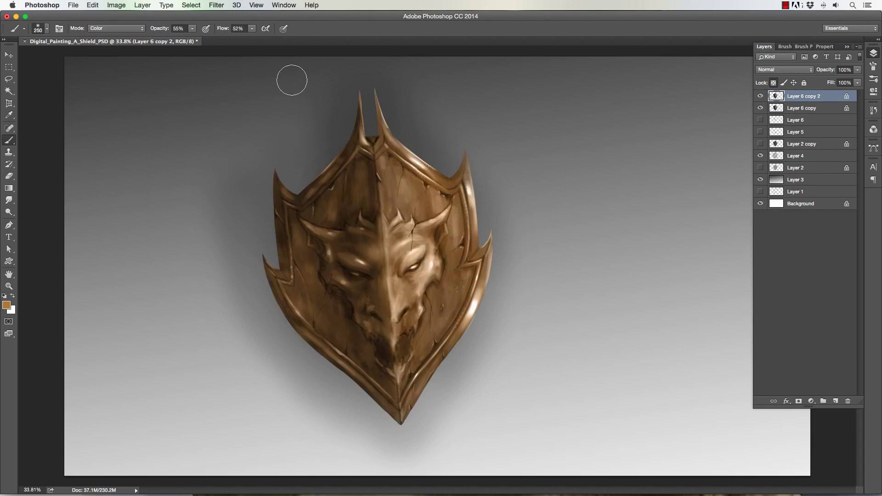
# Paint golden f2b447 glow over the face and both rims with the brush in Overlay mode at 55% opacity.
pyautogui.click(7, 305)
pyautogui.press('Return')
pyautogui.press(']')
pyautogui.click(115, 28)
pyautogui.click(100, 75)
pyautogui.moveTo(404, 197); pyautogui.dragTo(436, 276)
pyautogui.moveTo(399, 147); pyautogui.dragTo(413, 299)
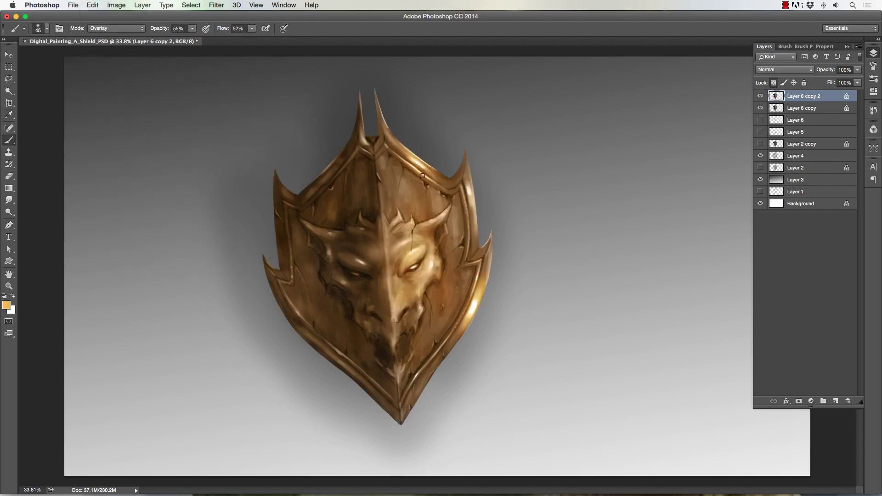
pyautogui.moveTo(464, 193); pyautogui.dragTo(460, 331)
pyautogui.moveTo(287, 216)
pyautogui.mouseDown()
pyautogui.moveTo(290, 301)
pyautogui.moveTo(394, 400)
pyautogui.mouseUp()
# Choose a dark reddish-brown foreground colour and set the brush to Multiply mode at size 90.
pyautogui.click(6, 305)
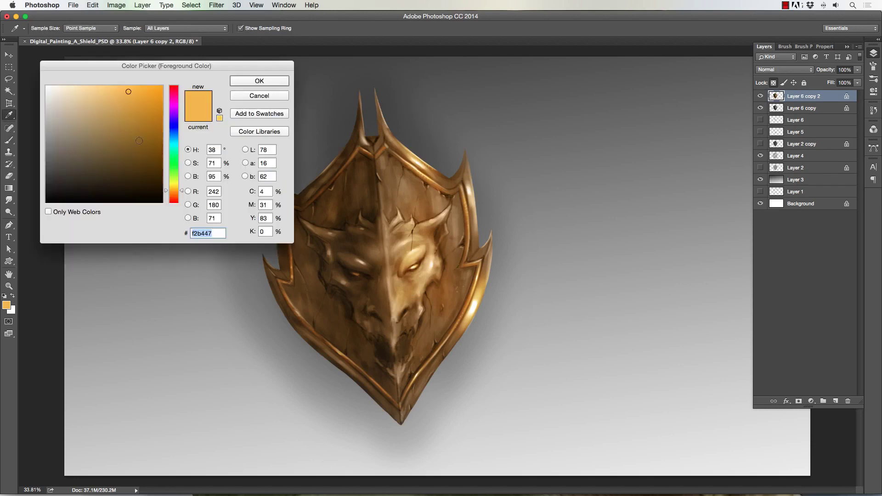
pyautogui.press('Return')
pyautogui.click(6, 305)
pyautogui.press('Return')
pyautogui.click(115, 29)
pyautogui.click(100, 21)
pyautogui.press(']')
pyautogui.press(']')
pyautogui.press(']')
pyautogui.press(']')
pyautogui.press(']')
pyautogui.press(']')
pyautogui.click(116, 28)
pyautogui.click(100, 36)
# Try darkening the shield's left wood panels with brown Multiply strokes.
pyautogui.moveTo(359, 165)
pyautogui.mouseDown()
pyautogui.moveTo(298, 257)
pyautogui.moveTo(348, 334)
pyautogui.mouseUp()
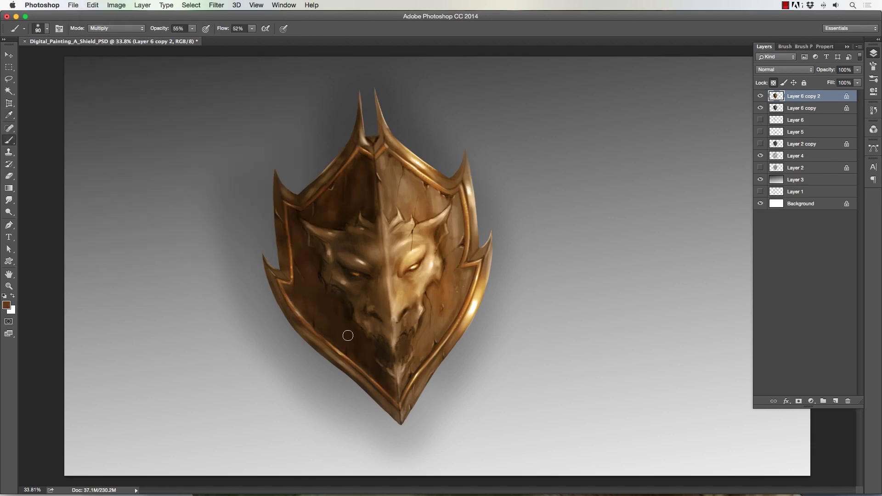
pyautogui.press('super+alt+z')
pyautogui.press('super+alt+z')
pyautogui.press('super+alt+z')
# Darken the shield's rim and spikes on both sides with dark brown Multiply strokes at brush size 35.
pyautogui.press('[')
pyautogui.press('[')
pyautogui.press('[')
pyautogui.moveTo(348, 149)
pyautogui.mouseDown()
pyautogui.moveTo(301, 195)
pyautogui.moveTo(392, 409)
pyautogui.mouseUp()
pyautogui.moveTo(393, 159); pyautogui.dragTo(460, 197)
pyautogui.moveTo(461, 198)
pyautogui.mouseDown()
pyautogui.moveTo(445, 331)
pyautogui.moveTo(417, 369)
pyautogui.mouseUp()
pyautogui.moveTo(360, 154); pyautogui.dragTo(292, 209)
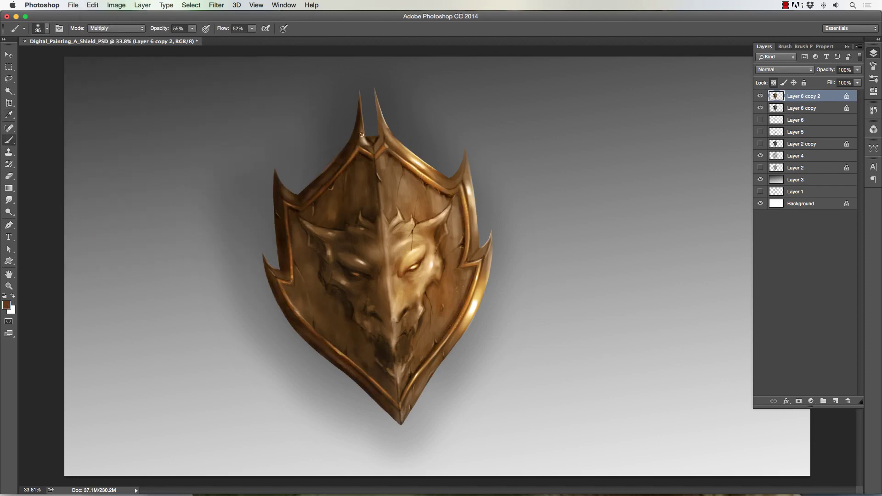
pyautogui.moveTo(379, 98); pyautogui.dragTo(374, 150)
pyautogui.moveTo(464, 157); pyautogui.dragTo(450, 185)
# Enlarge the brush and deepen the left and right wood panels with broad dark brown Multiply strokes.
pyautogui.press(']')
pyautogui.press(']')
pyautogui.press(']')
pyautogui.press(']')
pyautogui.press(']')
pyautogui.press(']')
pyautogui.press(']')
pyautogui.moveTo(358, 172)
pyautogui.mouseDown()
pyautogui.moveTo(327, 222)
pyautogui.moveTo(381, 386)
pyautogui.mouseUp()
pyautogui.press(']')
pyautogui.moveTo(382, 156); pyautogui.dragTo(416, 211)
pyautogui.moveTo(448, 278); pyautogui.dragTo(425, 346)
# Sample orange from the left rim and glaze it over the face and right rim in Multiply and Overlay modes.
pyautogui.keyDown('alt'); pyautogui.click(285, 213); pyautogui.keyUp('alt')
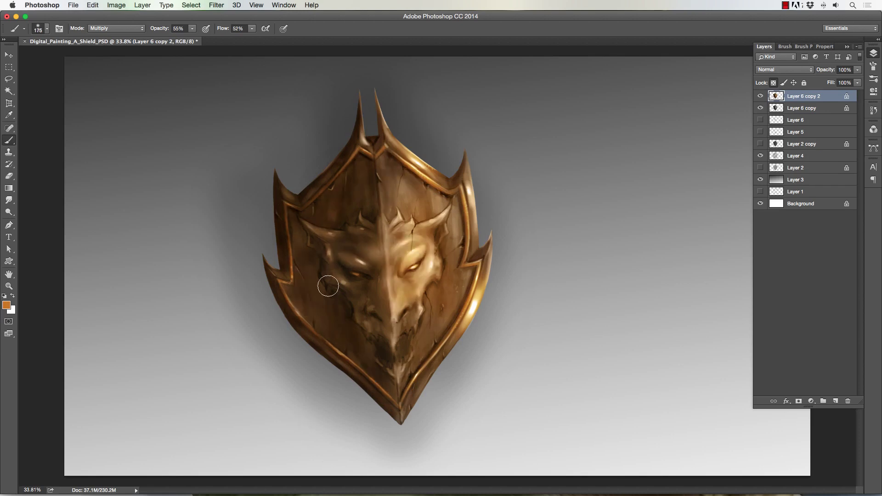
pyautogui.moveTo(391, 232); pyautogui.dragTo(405, 313)
pyautogui.moveTo(468, 172); pyautogui.dragTo(472, 237)
pyautogui.moveTo(484, 280); pyautogui.dragTo(447, 352)
pyautogui.click(116, 28)
pyautogui.click(103, 114)
pyautogui.moveTo(421, 268); pyautogui.dragTo(400, 374)
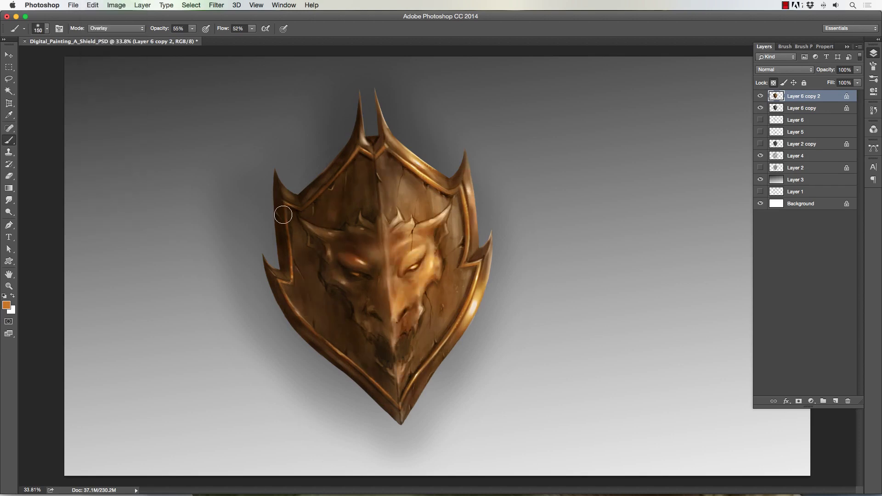
# Brighten the face's right side, the right spike and the chin with an orange Color Dodge brush at 20% opacity.
pyautogui.click(116, 29)
pyautogui.click(132, 25)
pyautogui.press('2')
pyautogui.press(']')
pyautogui.press(']')
pyautogui.press(']')
pyautogui.press(']')
pyautogui.moveTo(432, 206); pyautogui.dragTo(445, 292)
pyautogui.press('[')
pyautogui.press('[')
pyautogui.press('[')
pyautogui.press('[')
pyautogui.press('[')
pyautogui.press('[')
pyautogui.moveTo(467, 173); pyautogui.dragTo(471, 194)
pyautogui.moveTo(405, 367); pyautogui.dragTo(399, 377)
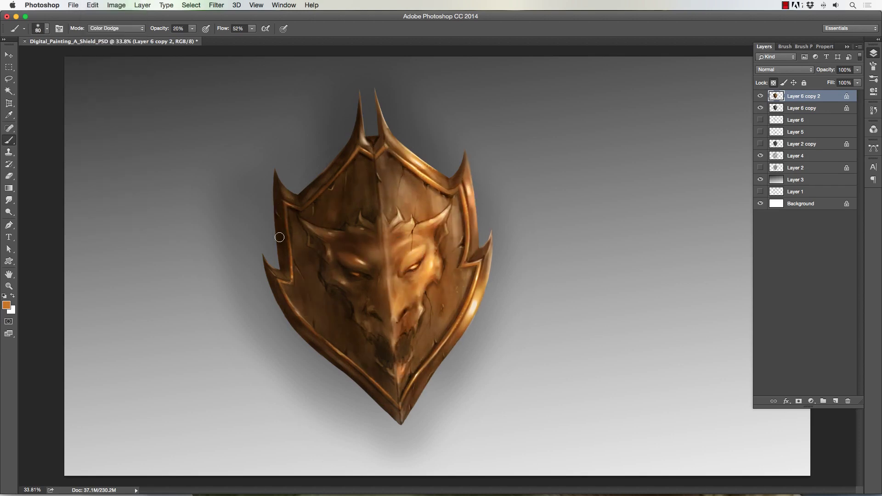
# Duplicate the shield layer and dodge highlights at 67% exposure on the face, right wood panel and lower-left rim.
pyautogui.press('super+j')
pyautogui.press('o')
pyautogui.moveTo(436, 214); pyautogui.dragTo(411, 317)
pyautogui.press('[')
pyautogui.press('[')
pyautogui.press('[')
pyautogui.press('[')
pyautogui.press('[')
pyautogui.press('[')
pyautogui.press('[')
pyautogui.press('[')
pyautogui.moveTo(286, 294); pyautogui.dragTo(306, 323)
pyautogui.press('[')
pyautogui.moveTo(405, 263); pyautogui.dragTo(409, 324)
pyautogui.moveTo(441, 276); pyautogui.dragTo(443, 338)
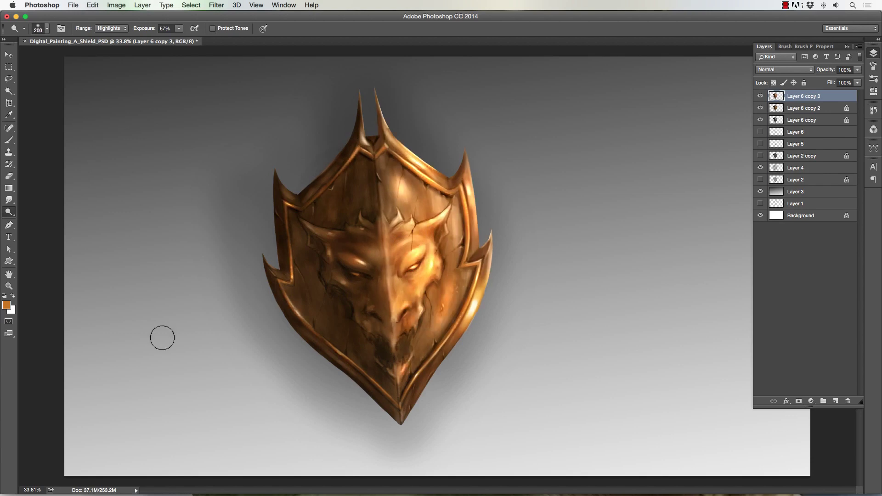
# Dodge the spikes and outer rims, and reduce the brush to size 10 for details on the lower-left wood panel.
pyautogui.moveTo(275, 170); pyautogui.dragTo(277, 215)
pyautogui.moveTo(285, 298); pyautogui.dragTo(308, 345)
pyautogui.moveTo(473, 161); pyautogui.dragTo(487, 299)
pyautogui.moveTo(395, 147); pyautogui.dragTo(386, 122)
pyautogui.press('[')
pyautogui.press('[')
pyautogui.press('[')
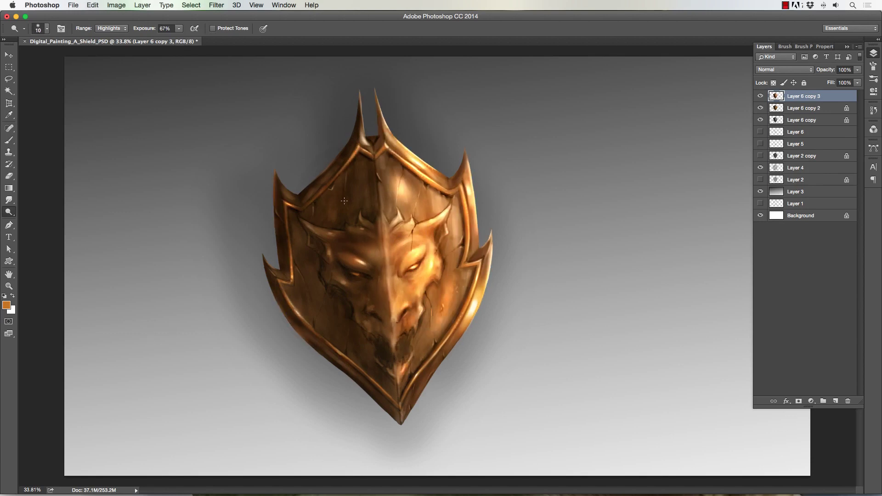
pyautogui.moveTo(351, 317); pyautogui.dragTo(354, 343)
pyautogui.press('r')
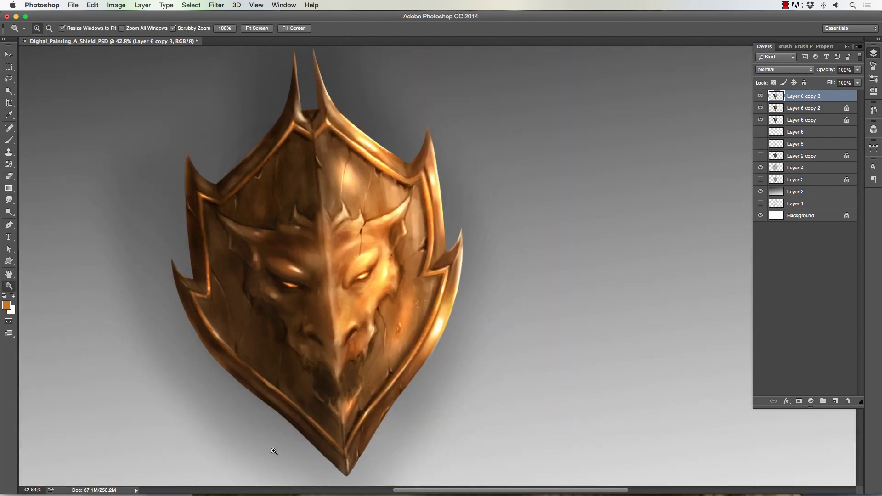
# Return the brush to Normal mode, deepen the face's right cheek in black on Layer 8 set to Overlay, and compare its visibility.
pyautogui.click(117, 28)
pyautogui.click(106, 19)
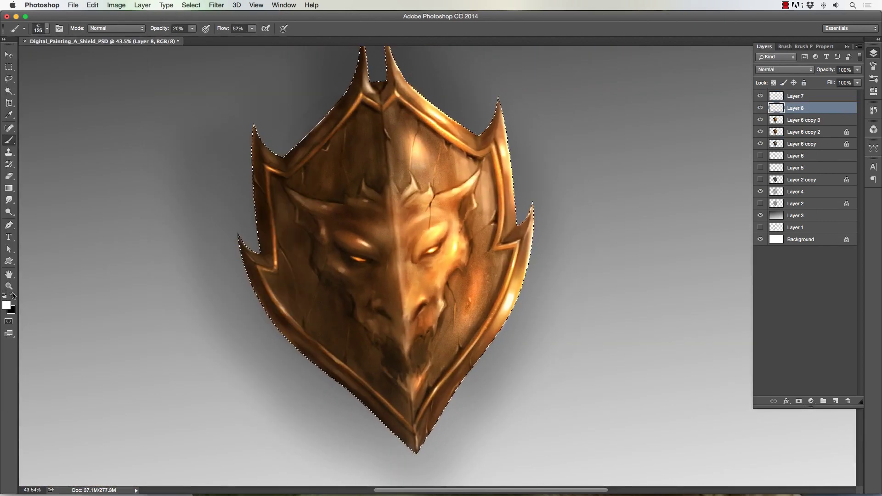
pyautogui.click(13, 296)
pyautogui.moveTo(459, 268); pyautogui.dragTo(415, 298)
pyautogui.click(761, 108)
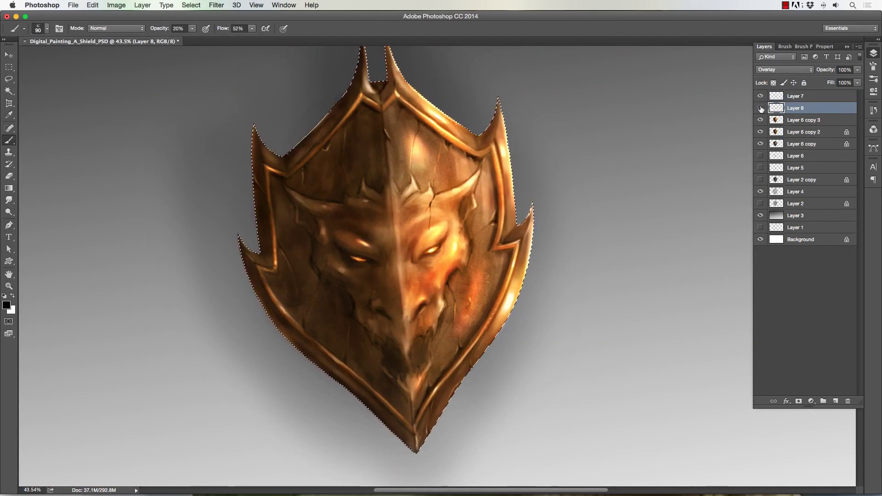
pyautogui.click(760, 108)
# Darken the right rim on Layer 8 with a size 100 black brush at 36% opacity.
pyautogui.press(']')
pyautogui.press('3')
pyautogui.press('6')
pyautogui.moveTo(488, 177); pyautogui.dragTo(513, 282)
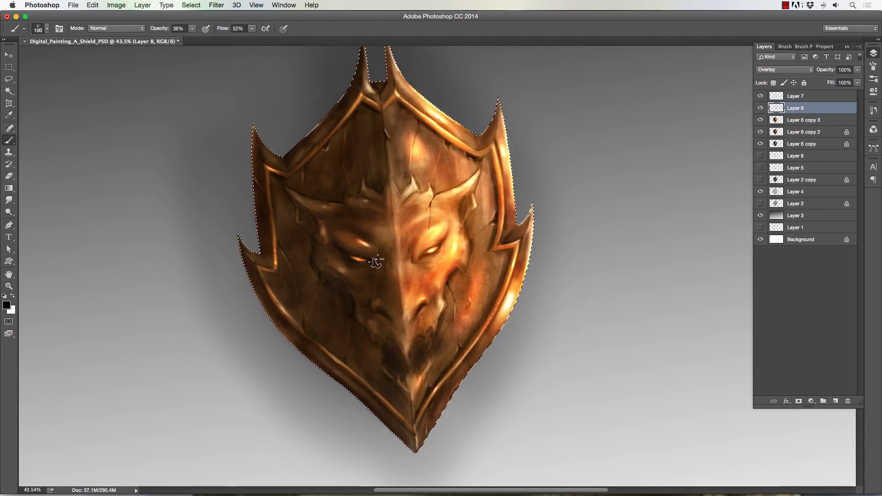
# Finish darkening the right rim, and shade the upper-left wood panel, centre ridge and face on a new layer with a size 200 black brush.
pyautogui.moveTo(501, 170); pyautogui.dragTo(512, 257)
pyautogui.press('super+shift+alt+n')
pyautogui.press(']')
pyautogui.press(']')
pyautogui.press(']')
pyautogui.press(']')
pyautogui.press(']')
pyautogui.press(']')
pyautogui.press(']')
pyautogui.press('[')
pyautogui.press('[')
pyautogui.press('[')
pyautogui.moveTo(340, 112); pyautogui.dragTo(365, 221)
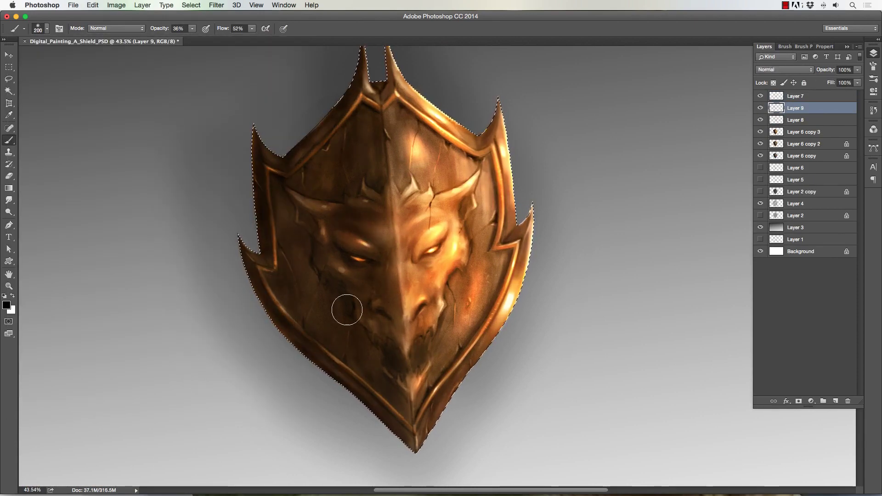
pyautogui.moveTo(404, 124); pyautogui.dragTo(404, 335)
pyautogui.moveTo(452, 236)
pyautogui.mouseDown()
pyautogui.moveTo(408, 236)
pyautogui.moveTo(436, 236)
pyautogui.mouseUp()
pyautogui.press('[')
pyautogui.press('[')
pyautogui.press('[')
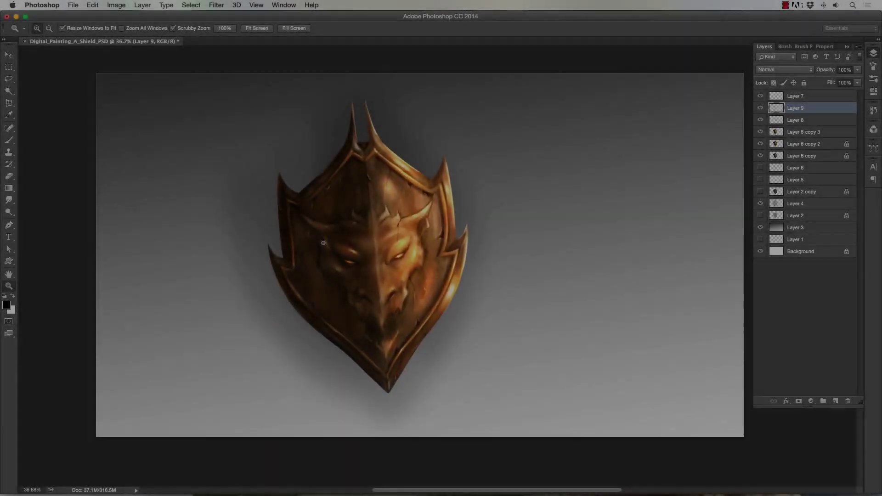
# Compare the shield with and without Layer 7, and inspect the horns and upper-right wood panel up close.
pyautogui.moveTo(323, 242); pyautogui.dragTo(337, 243)
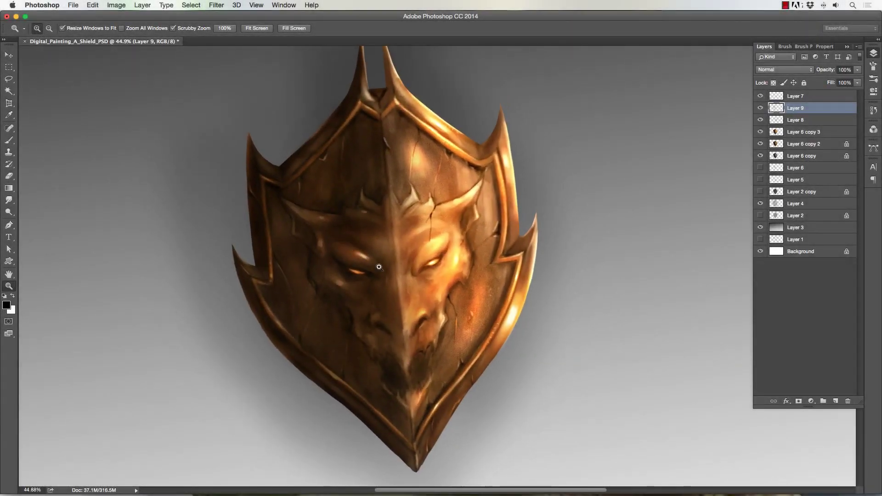
pyautogui.moveTo(411, 286)
pyautogui.mouseDown()
pyautogui.moveTo(437, 287)
pyautogui.moveTo(400, 288)
pyautogui.mouseUp()
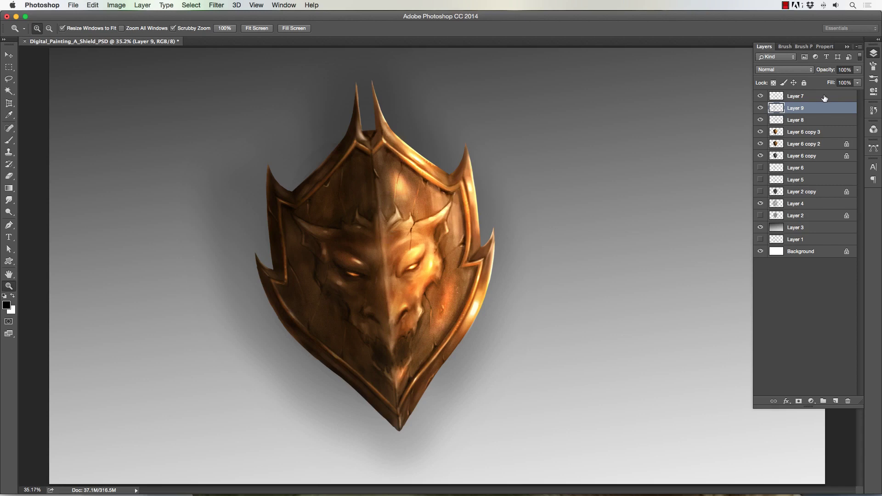
pyautogui.click(800, 97)
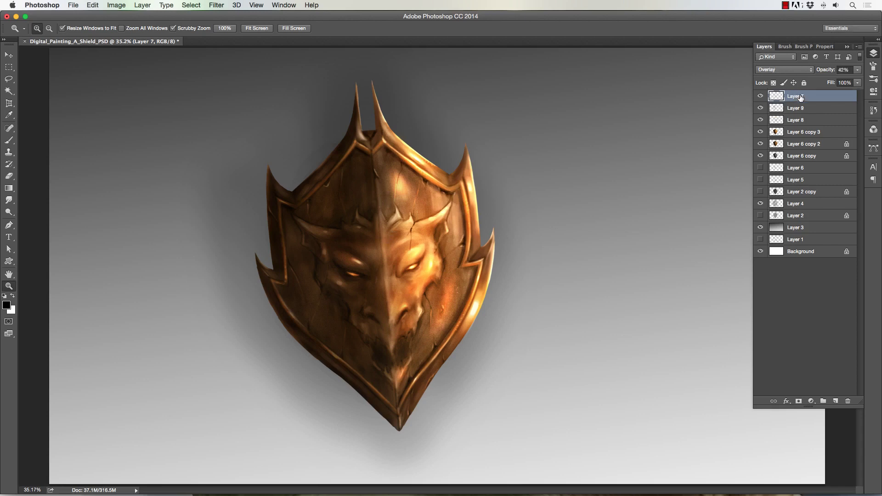
pyautogui.click(761, 96)
pyautogui.click(761, 96)
pyautogui.moveTo(404, 205); pyautogui.dragTo(468, 201)
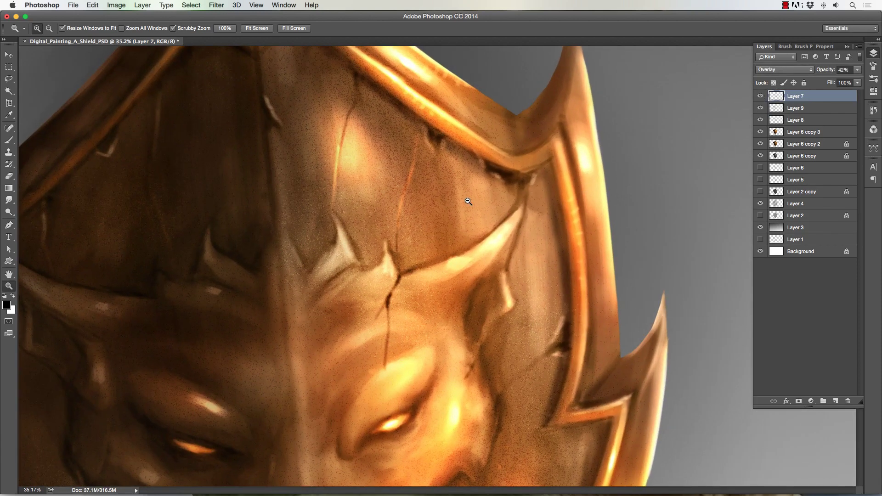
pyautogui.keyDown('alt'); pyautogui.click(468, 202); pyautogui.keyUp('alt')
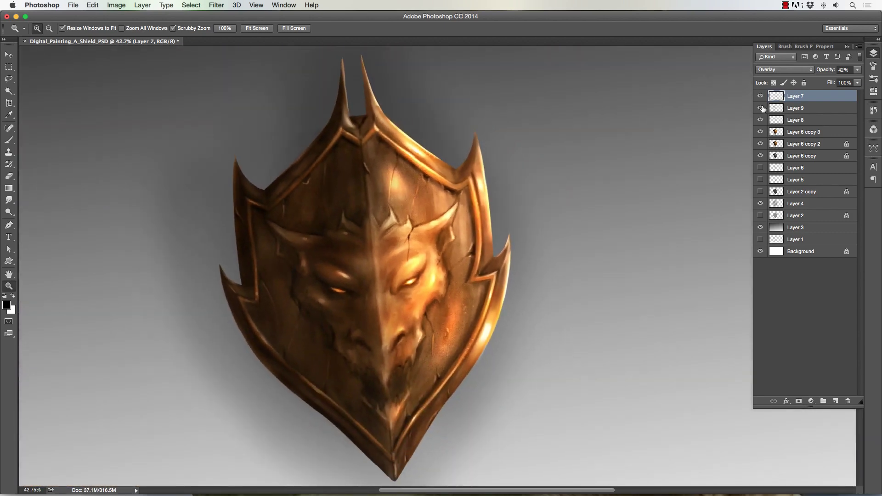
# Compare the shield with and without the shading on Layer 9 and Layer 8.
pyautogui.click(761, 108)
pyautogui.click(804, 108)
pyautogui.click(760, 108)
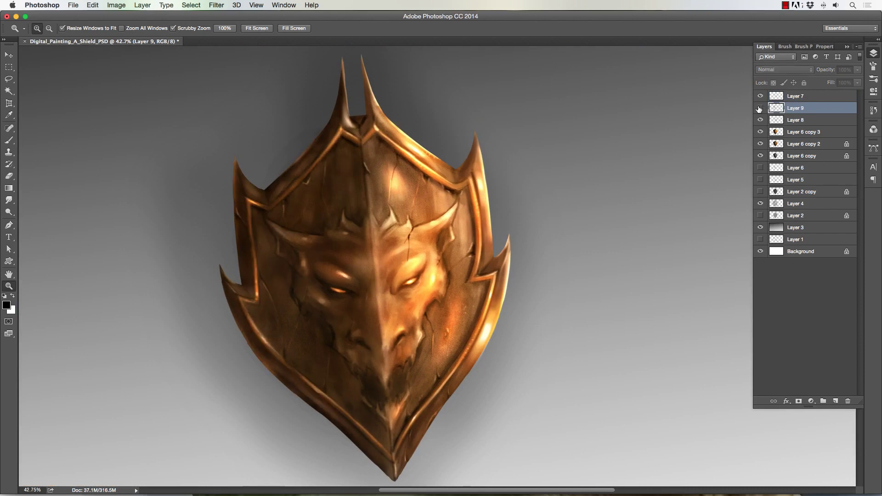
pyautogui.click(760, 108)
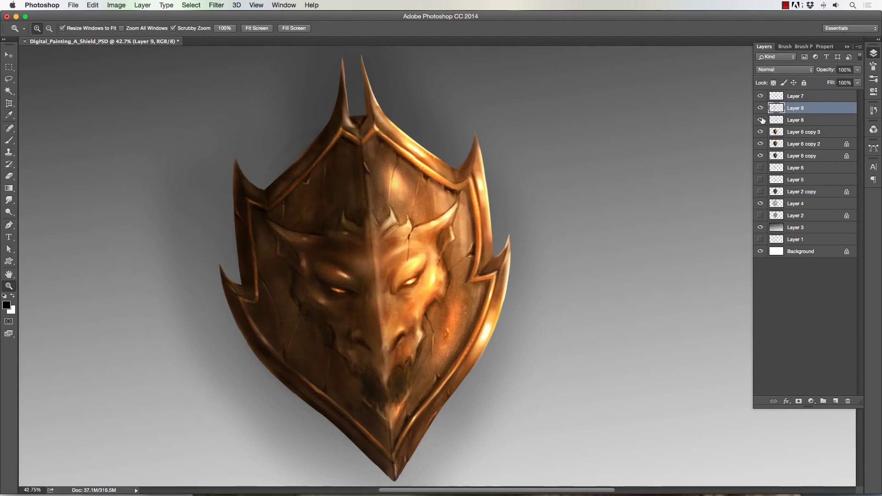
pyautogui.click(761, 120)
pyautogui.click(761, 120)
# Compare the shield repeatedly with and without the dodged highlights on Layer 6 copy 3, and select that layer.
pyautogui.click(760, 132)
pyautogui.click(761, 132)
pyautogui.click(760, 132)
pyautogui.click(761, 133)
pyautogui.click(797, 133)
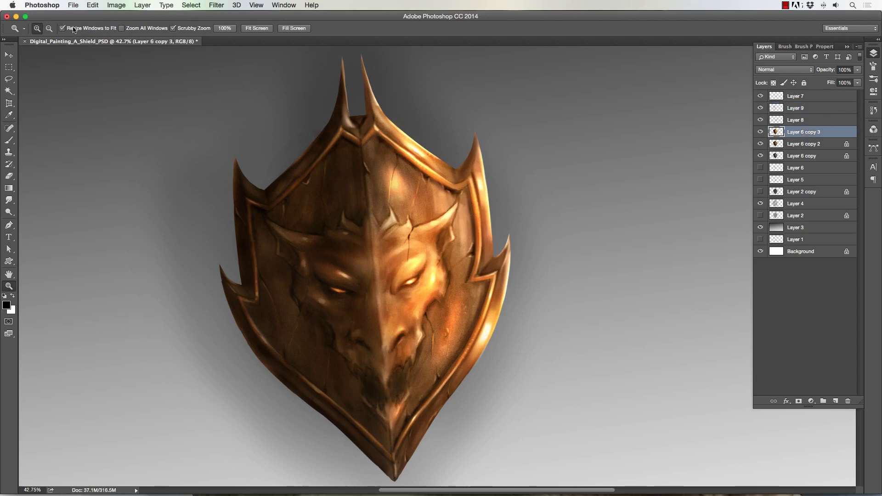
pyautogui.click(761, 132)
pyautogui.click(760, 133)
pyautogui.moveTo(390, 313)
pyautogui.mouseDown()
pyautogui.moveTo(411, 313)
pyautogui.moveTo(400, 313)
pyautogui.mouseUp()
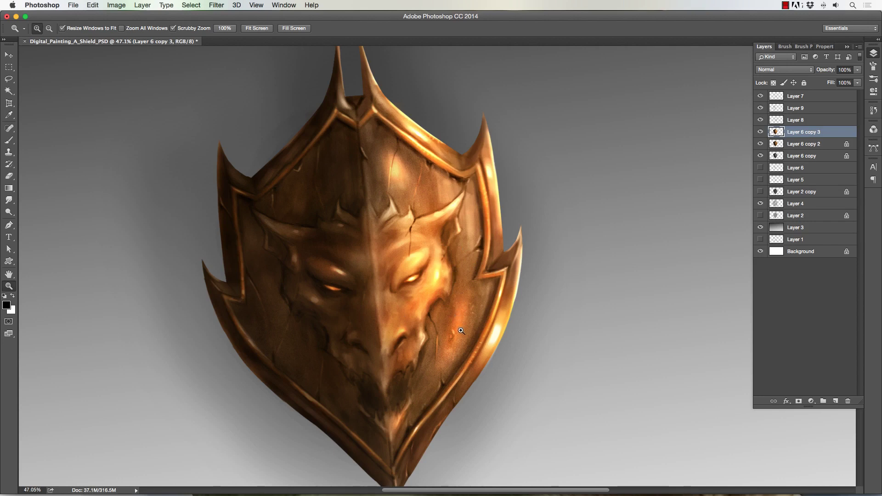
pyautogui.scroll(-1, 460, 353)
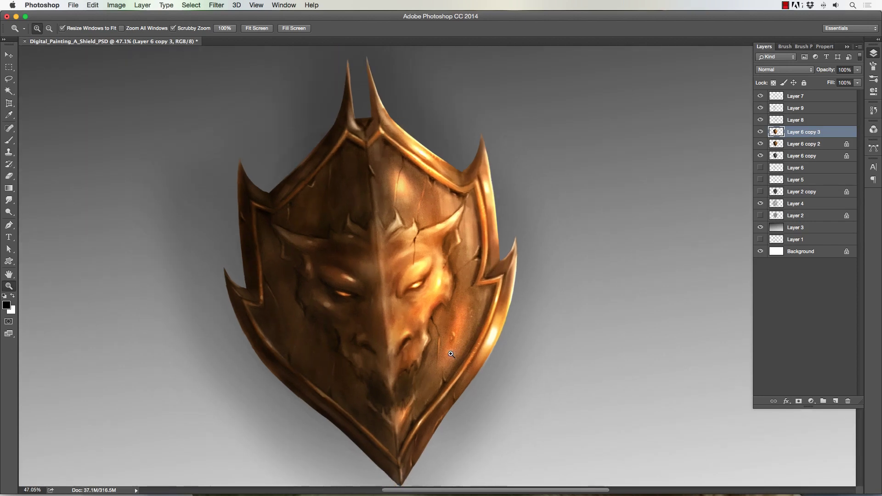